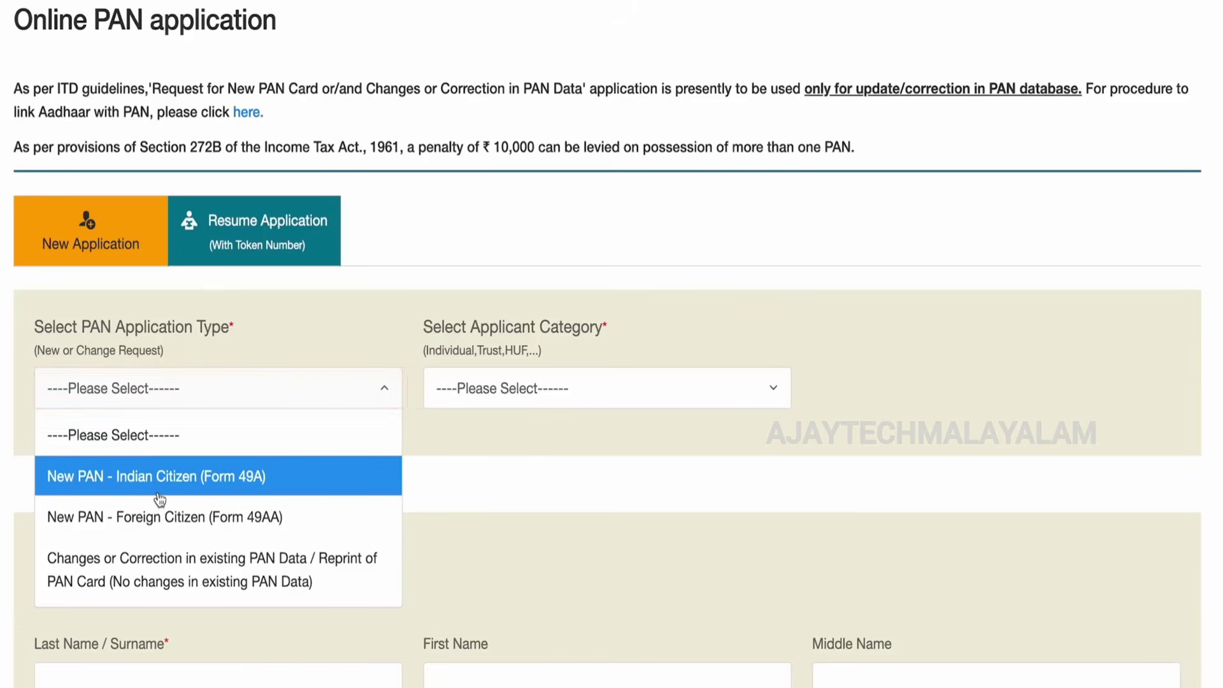
- Start a New PAN - Indian Citizen (Form 49A) application for category INDIVIDUAL with title Shri
click(158, 484)
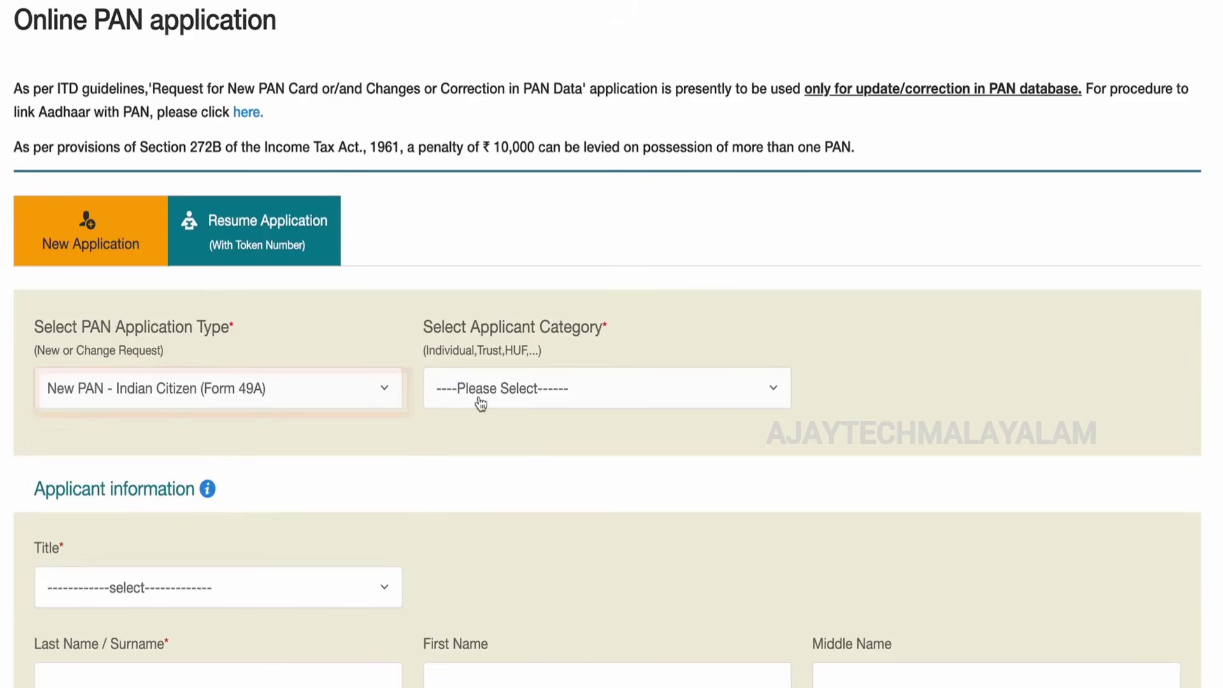
click(571, 380)
scroll(549, 533, down, 3)
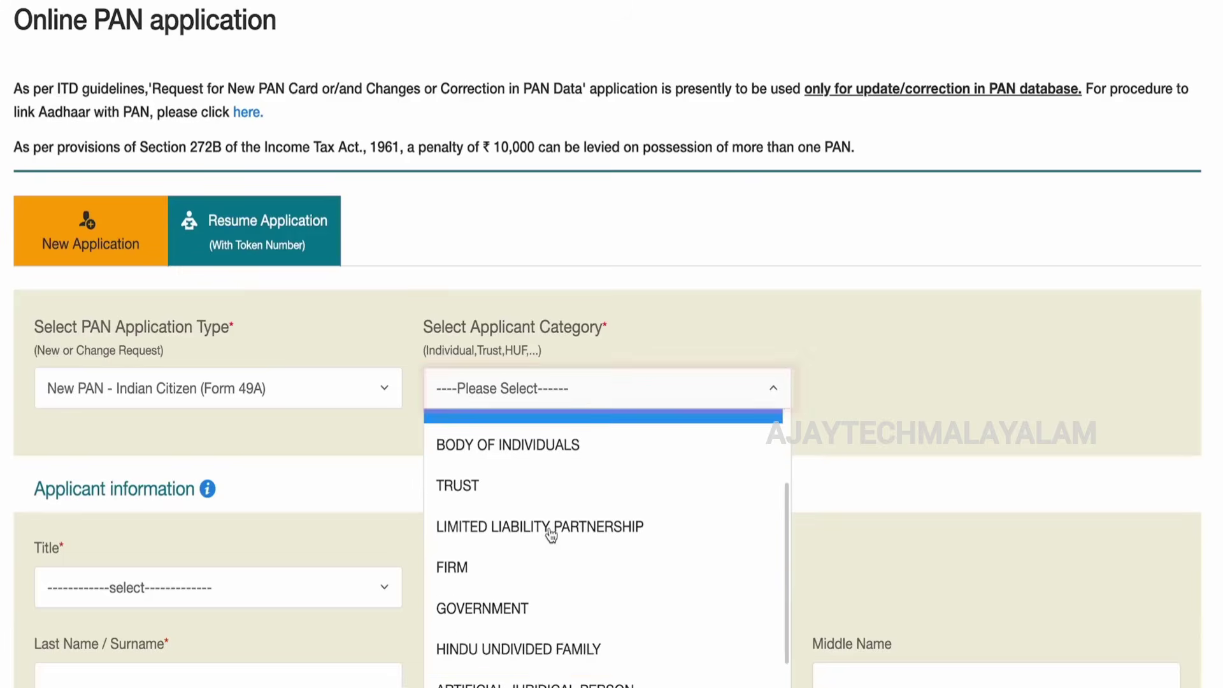
scroll(622, 519, down, 1)
scroll(623, 574, up, 3)
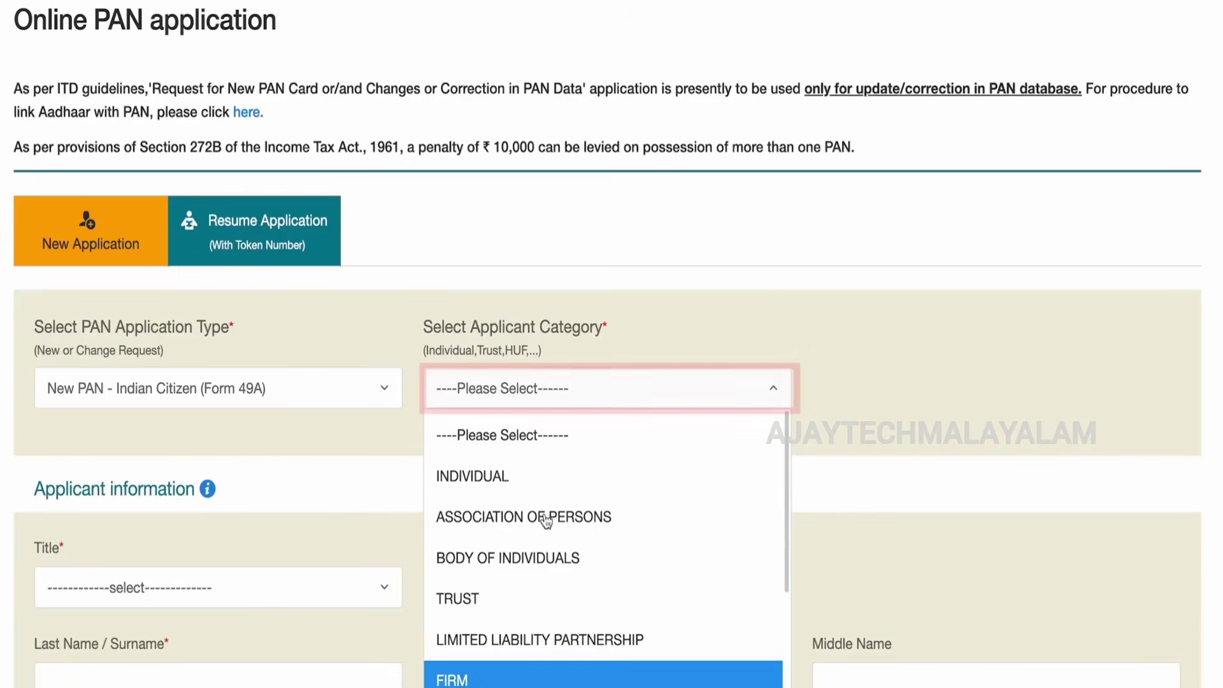
click(494, 476)
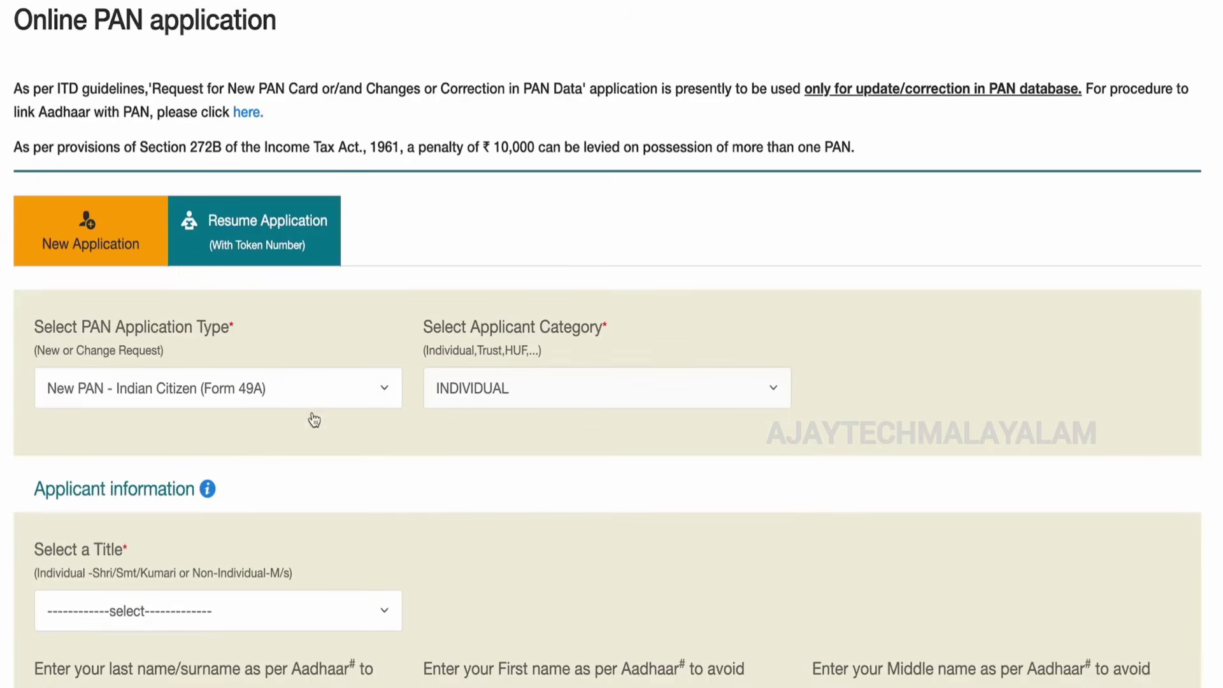
scroll(517, 479, down, 6)
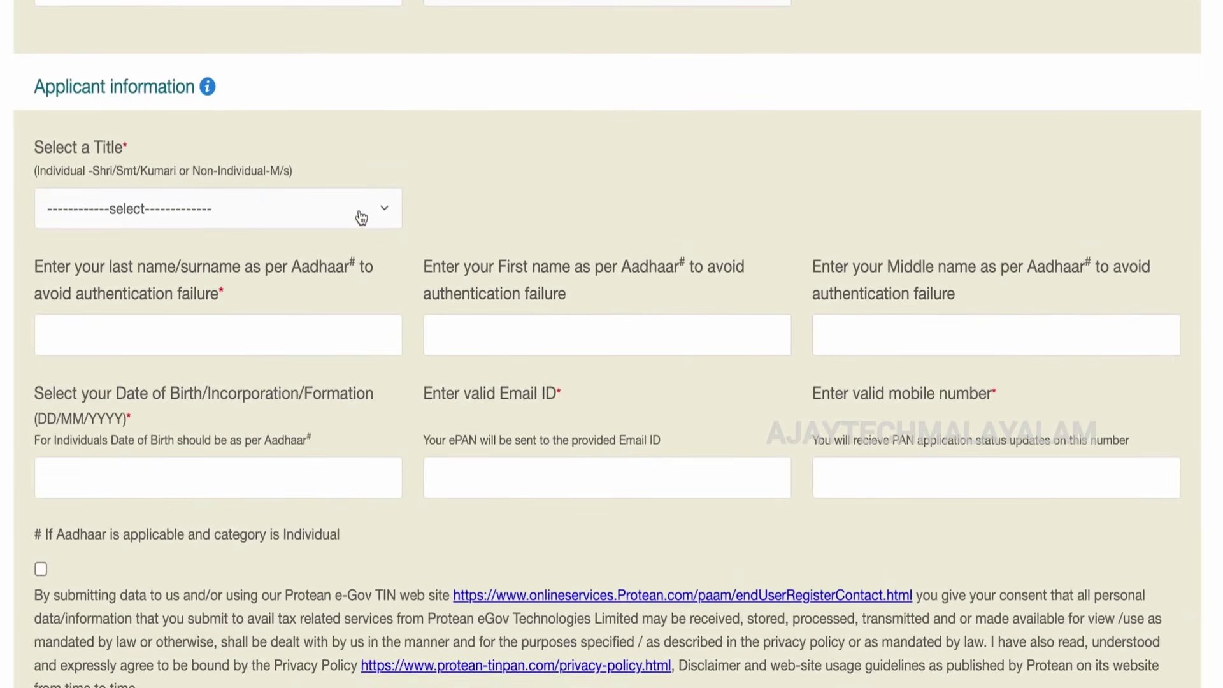
click(361, 218)
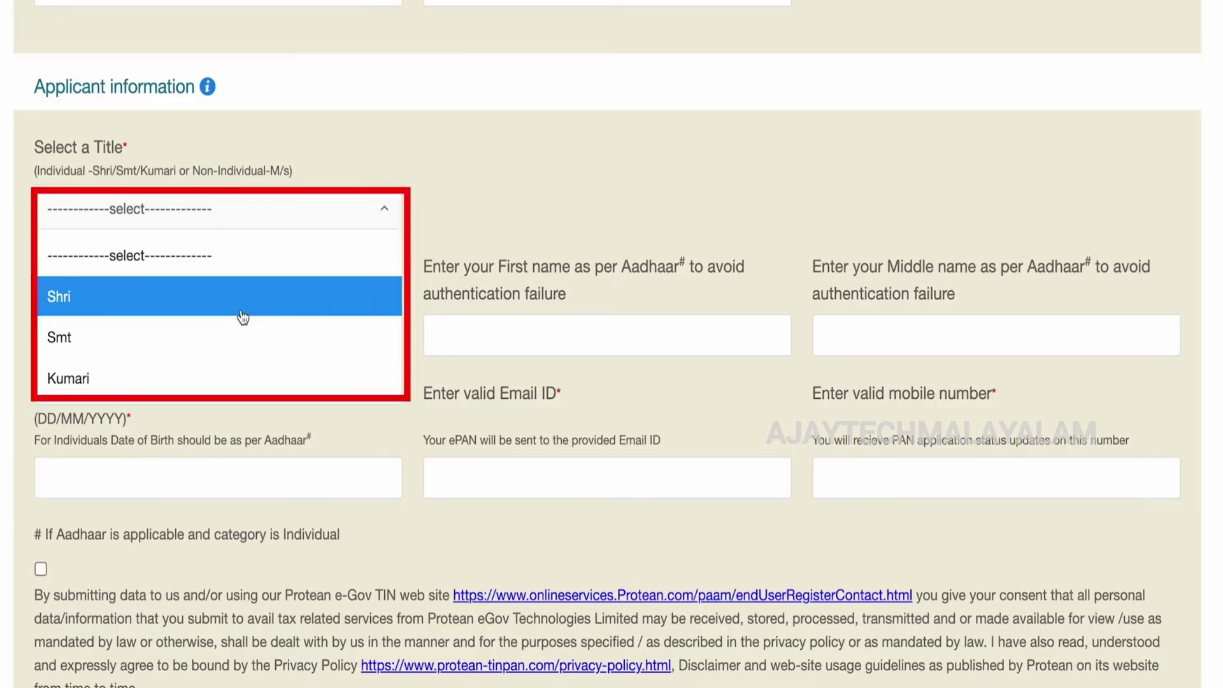
click(243, 296)
- Fill in the name fields, including 'EXAMPLE MIDDLE NAME' and last name 'EXAMPLE LAST NAME'
click(291, 325)
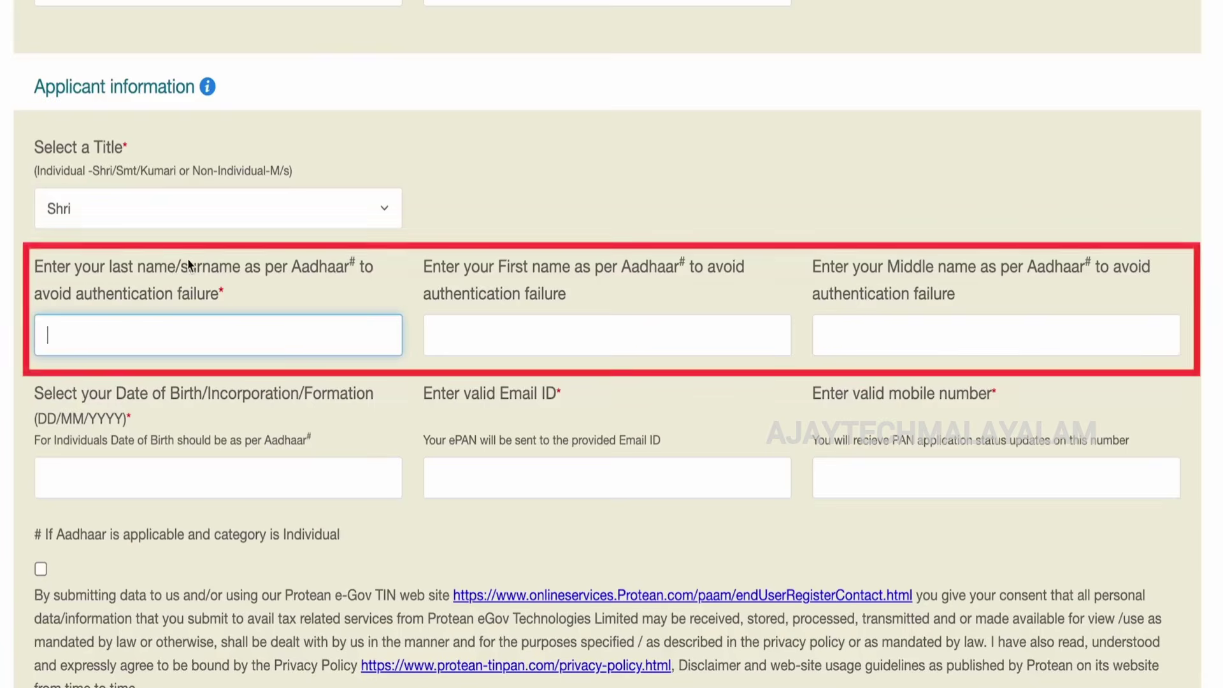
click(472, 331)
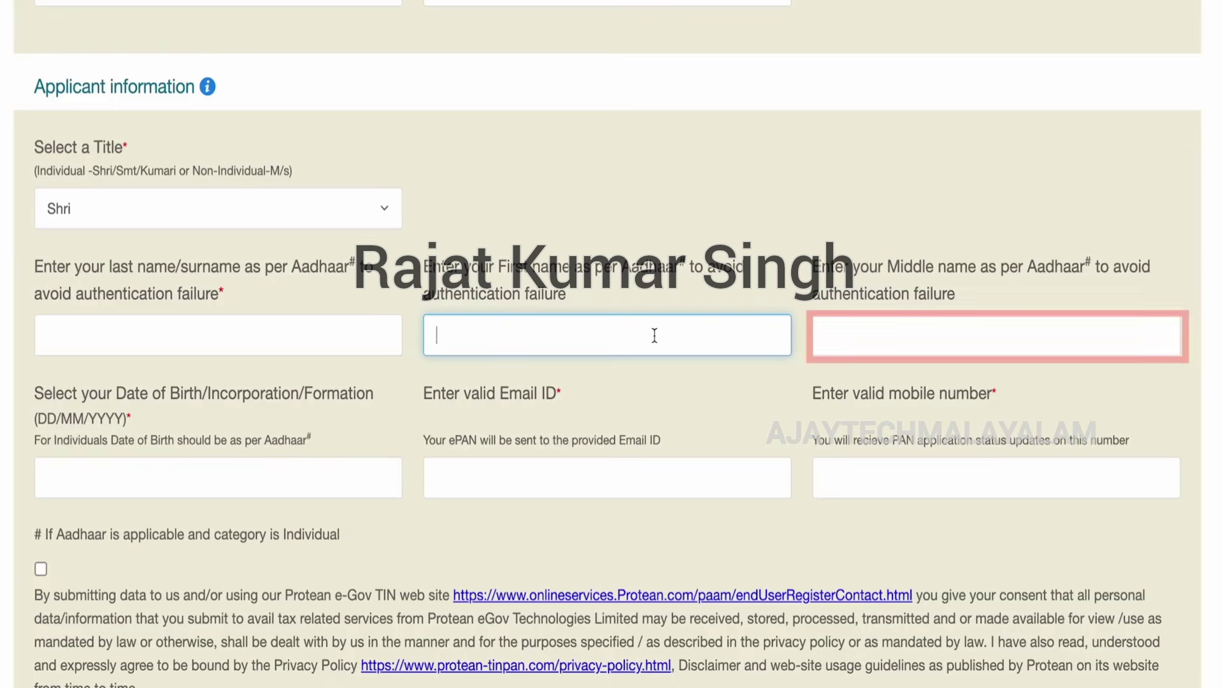
text(EX)
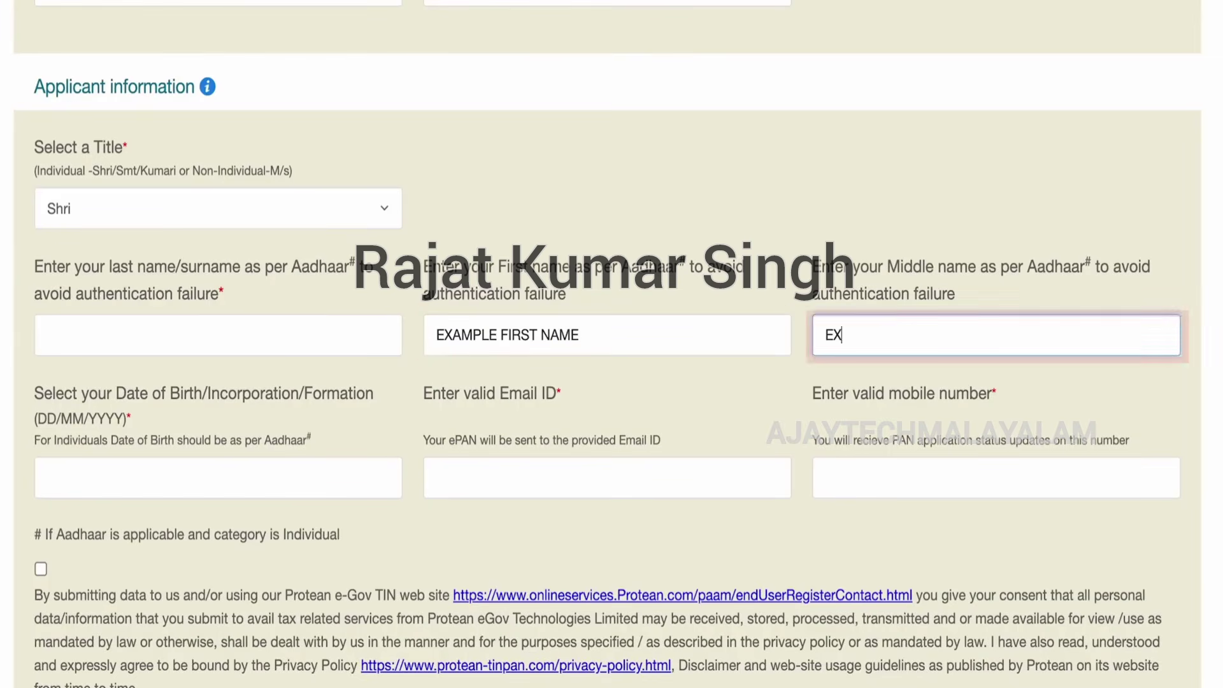
text(AMPLE MIDDLE NAME)
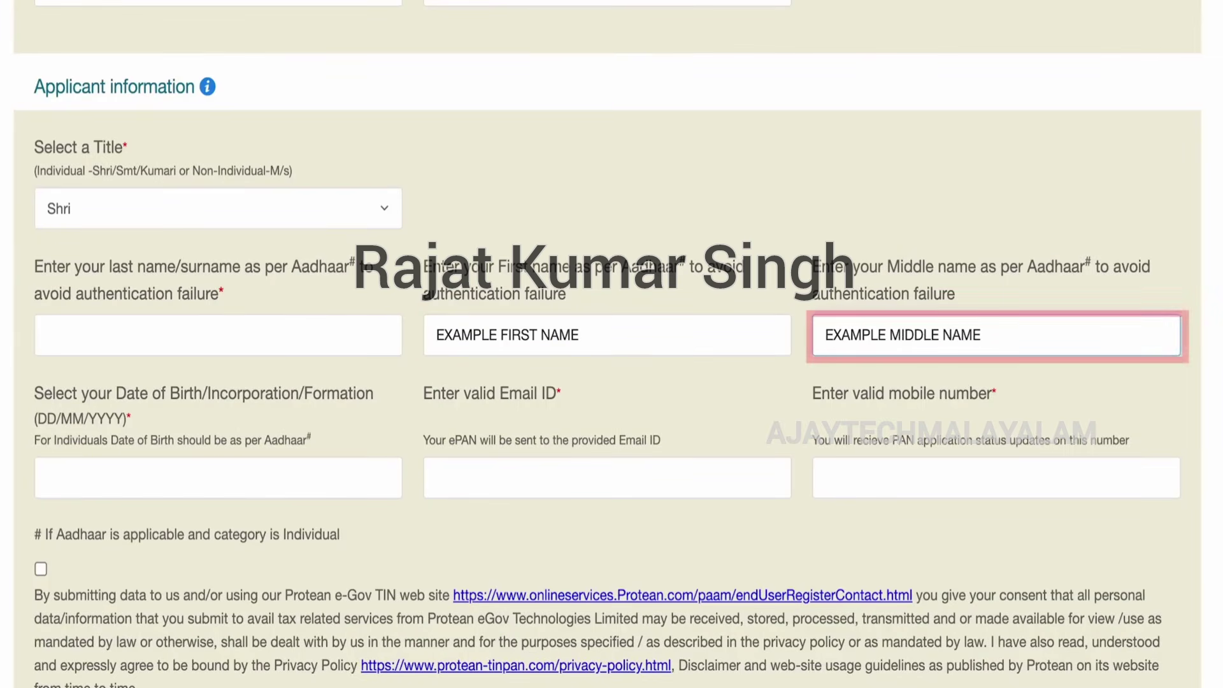
click(291, 325)
text(E)
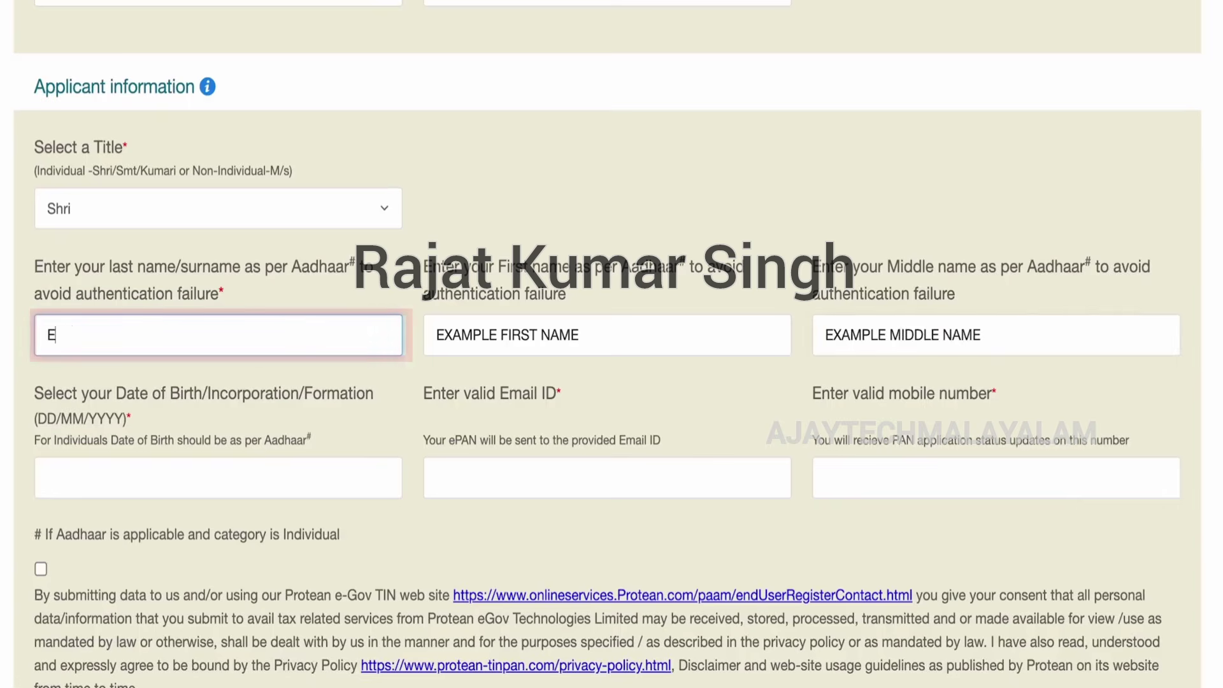
text(XAMP)
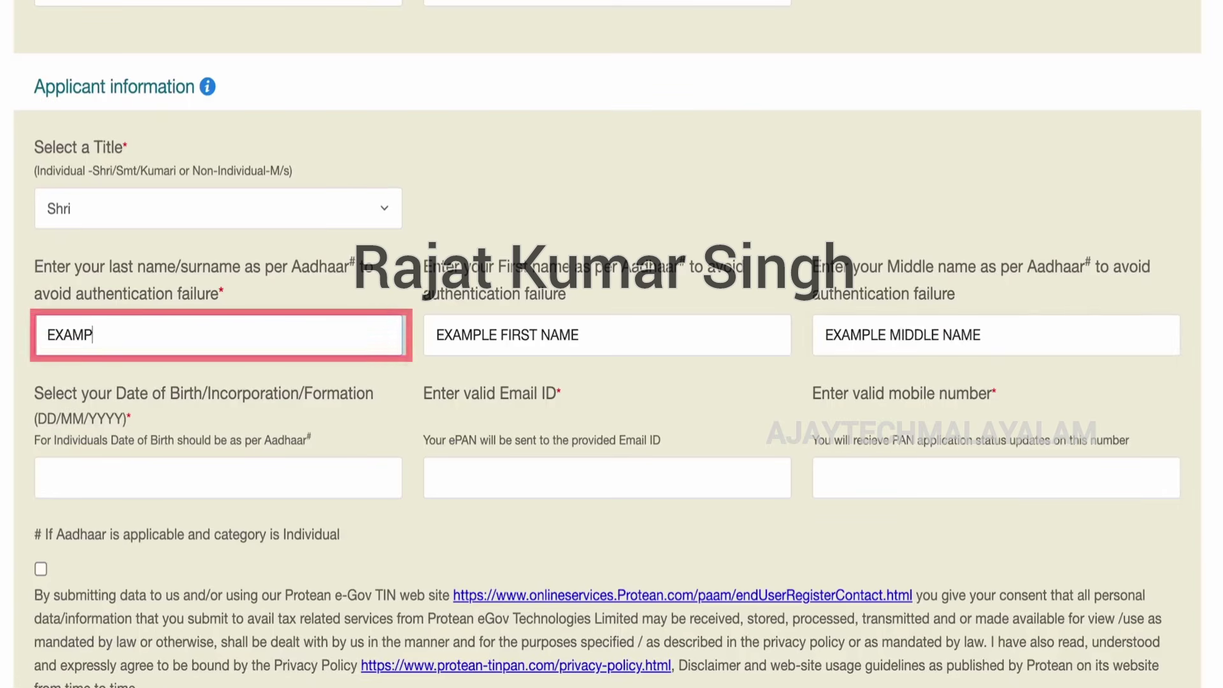
text(LE LAST NAME)
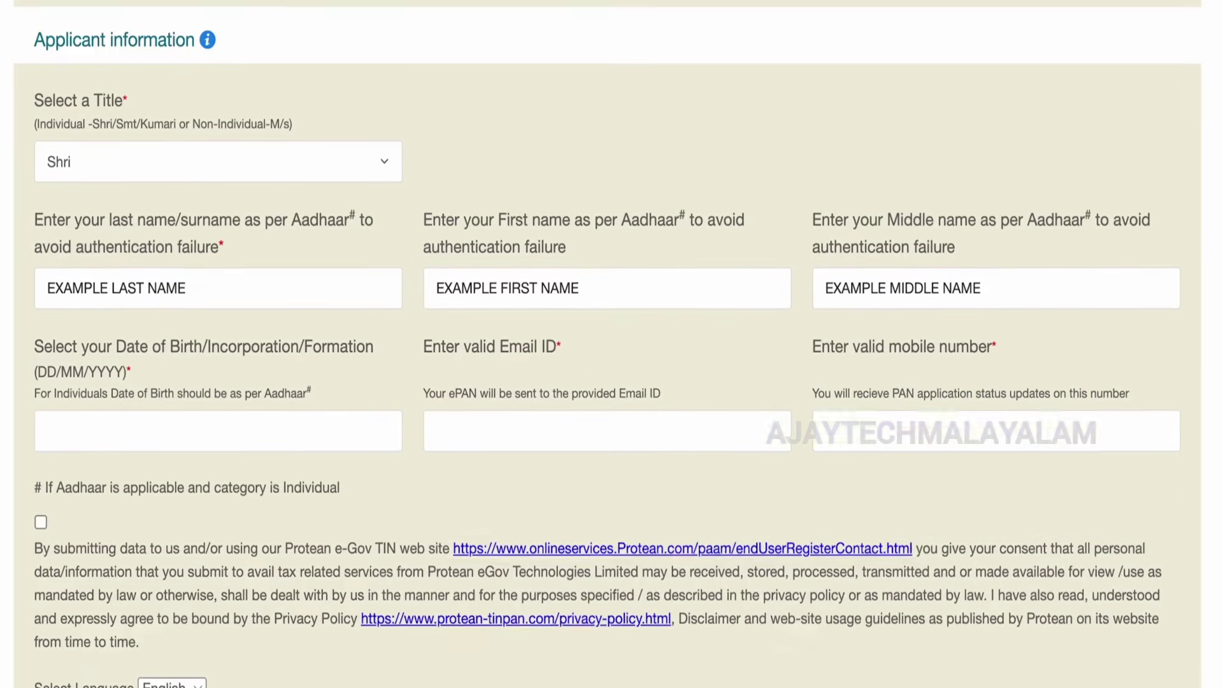
scroll(611, 343, down, 2)
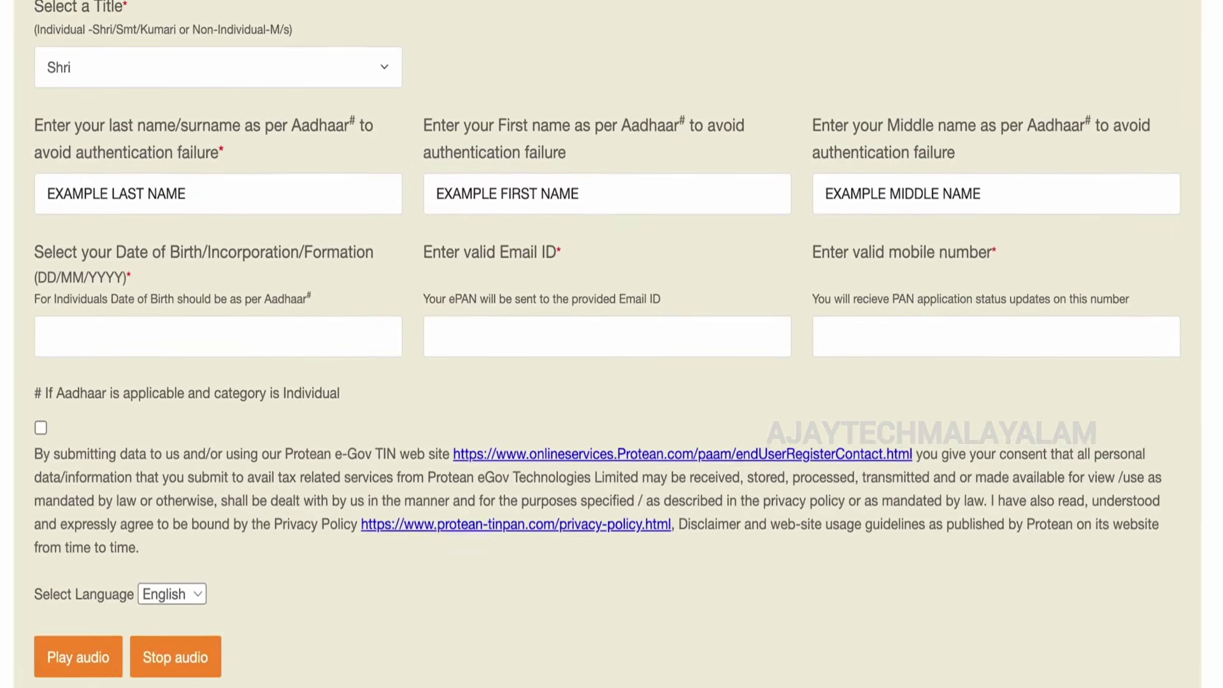
scroll(612, 344, down, 1)
- Pick a date of birth in October 2007 from the calendar
click(121, 255)
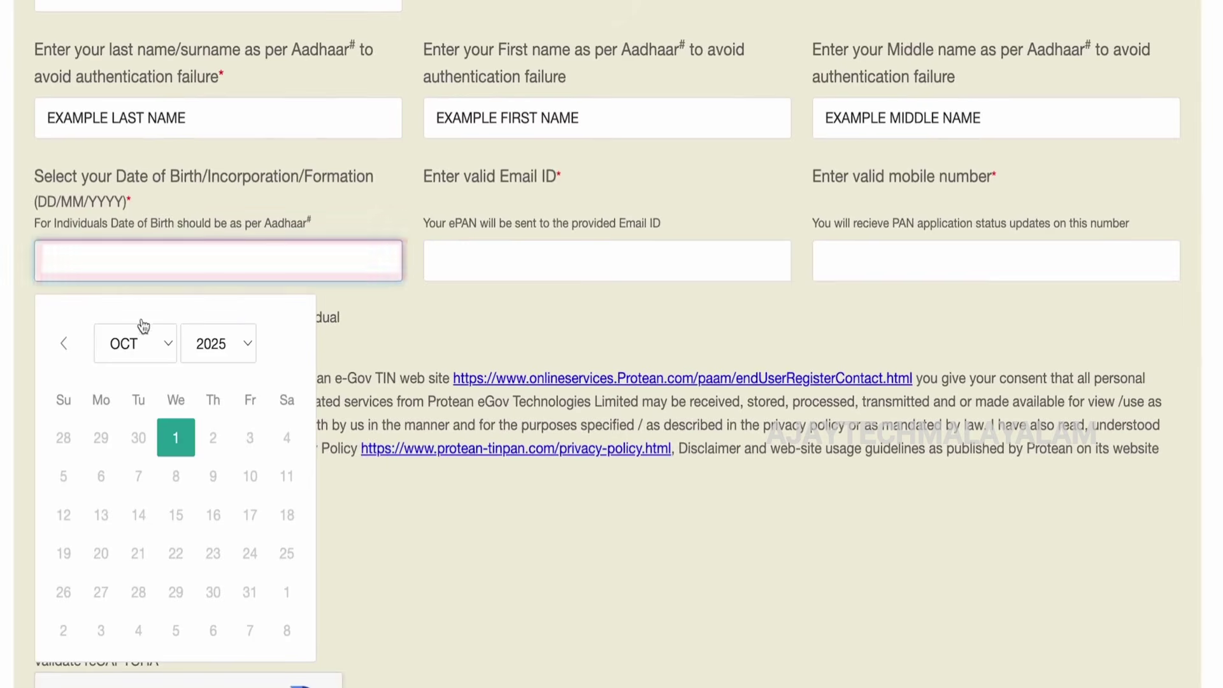
click(245, 343)
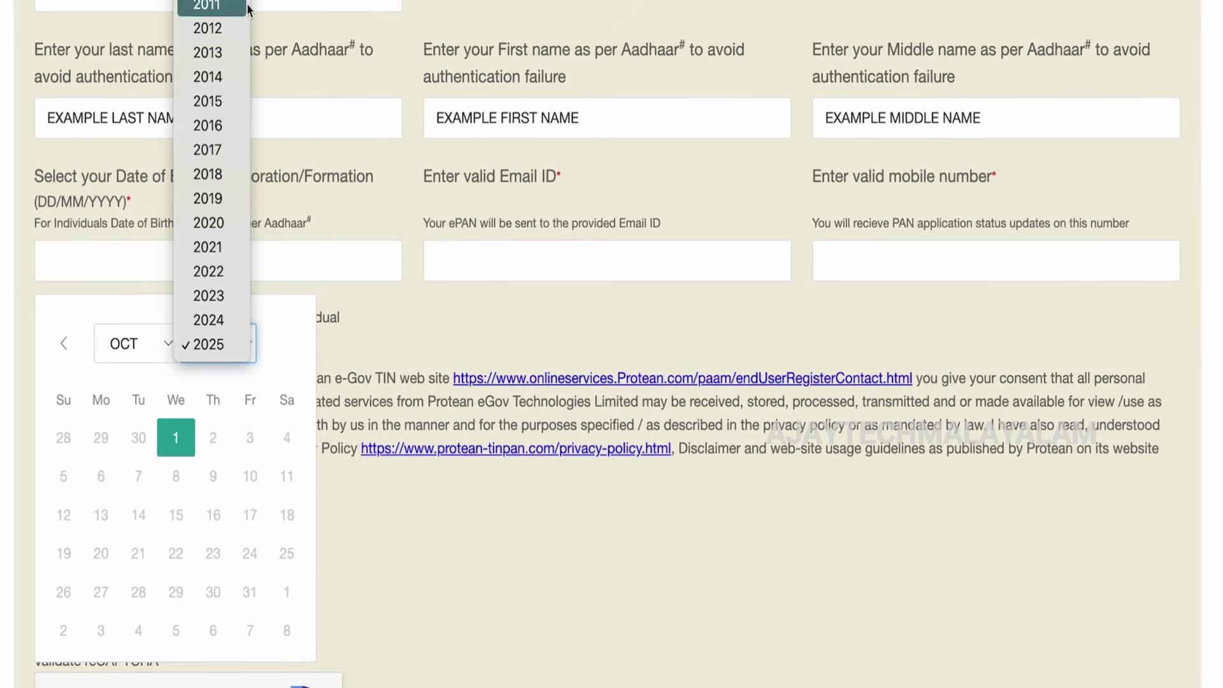
click(207, 0)
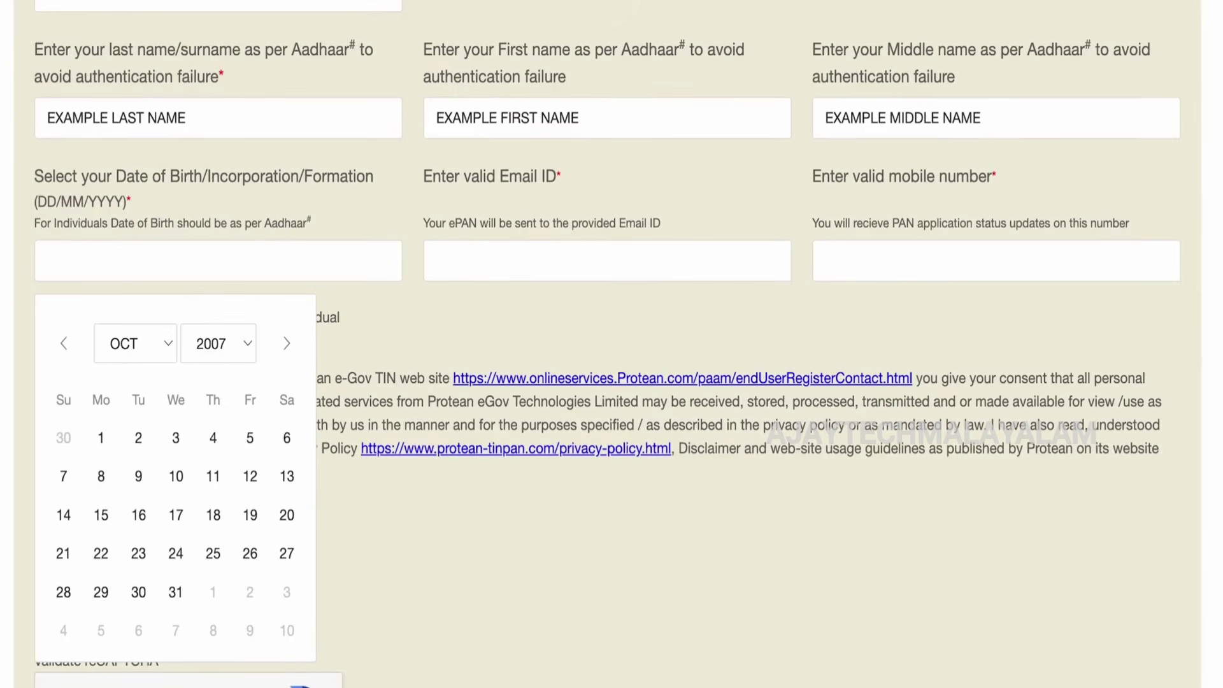
click(154, 351)
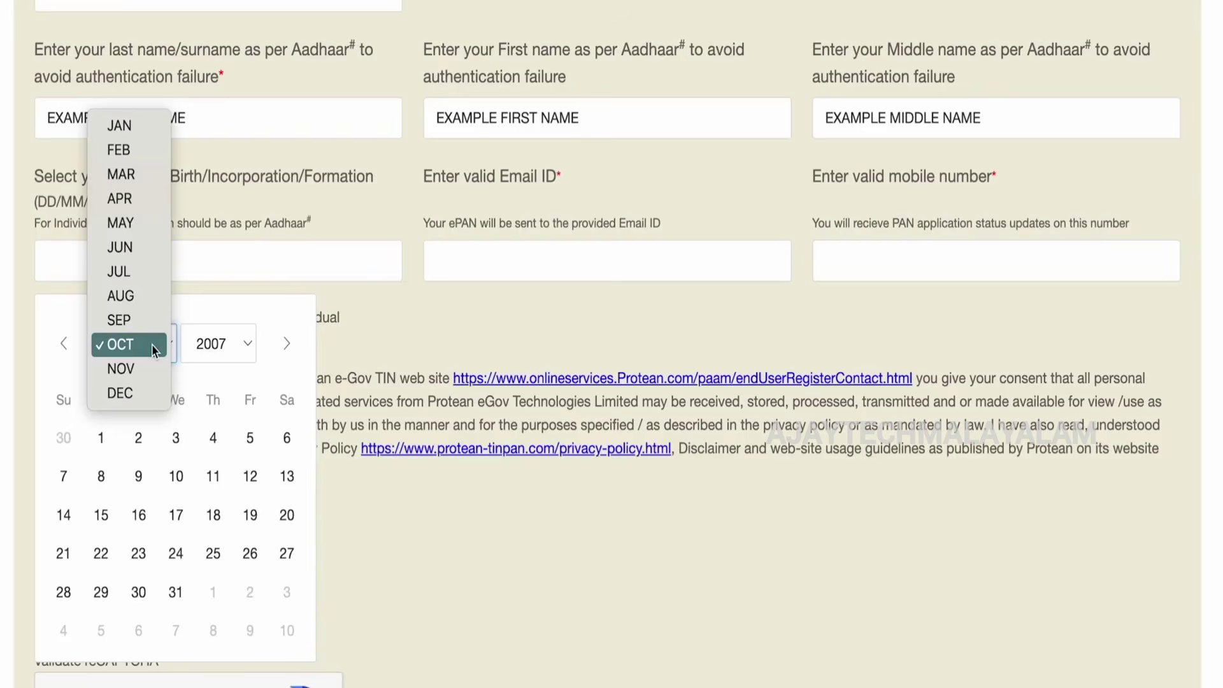
click(155, 349)
click(212, 438)
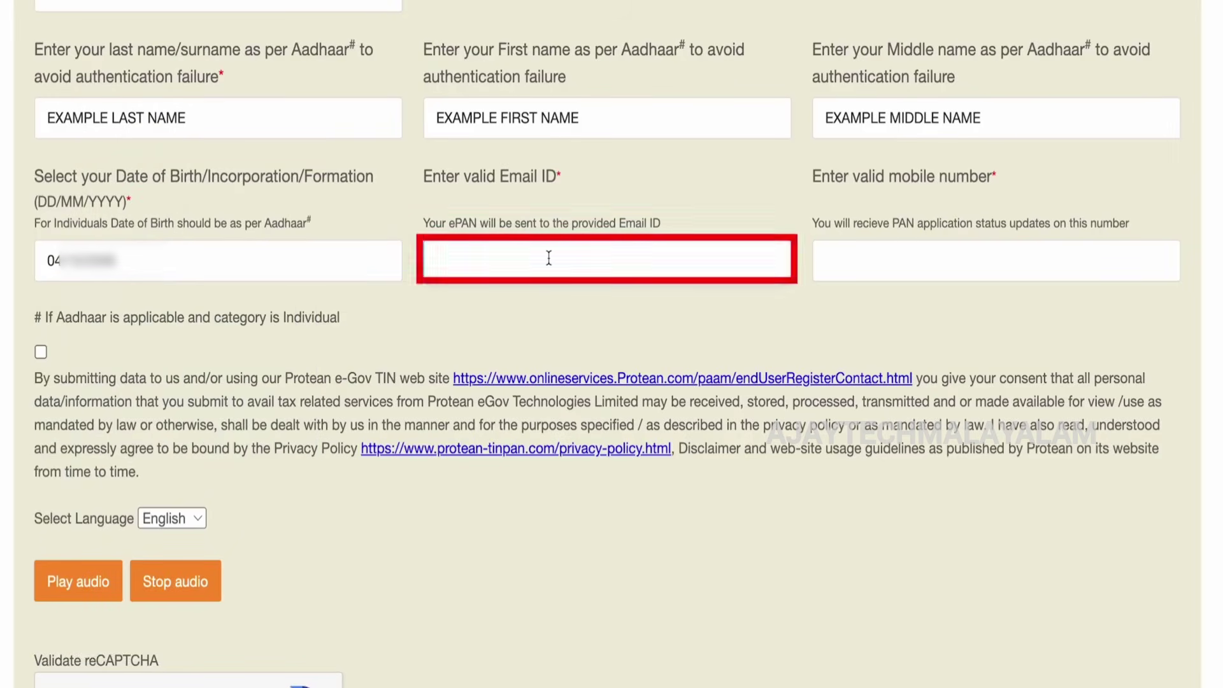
- Enter the mobile number, accept the data consent statement and start the reCAPTCHA check
click(841, 253)
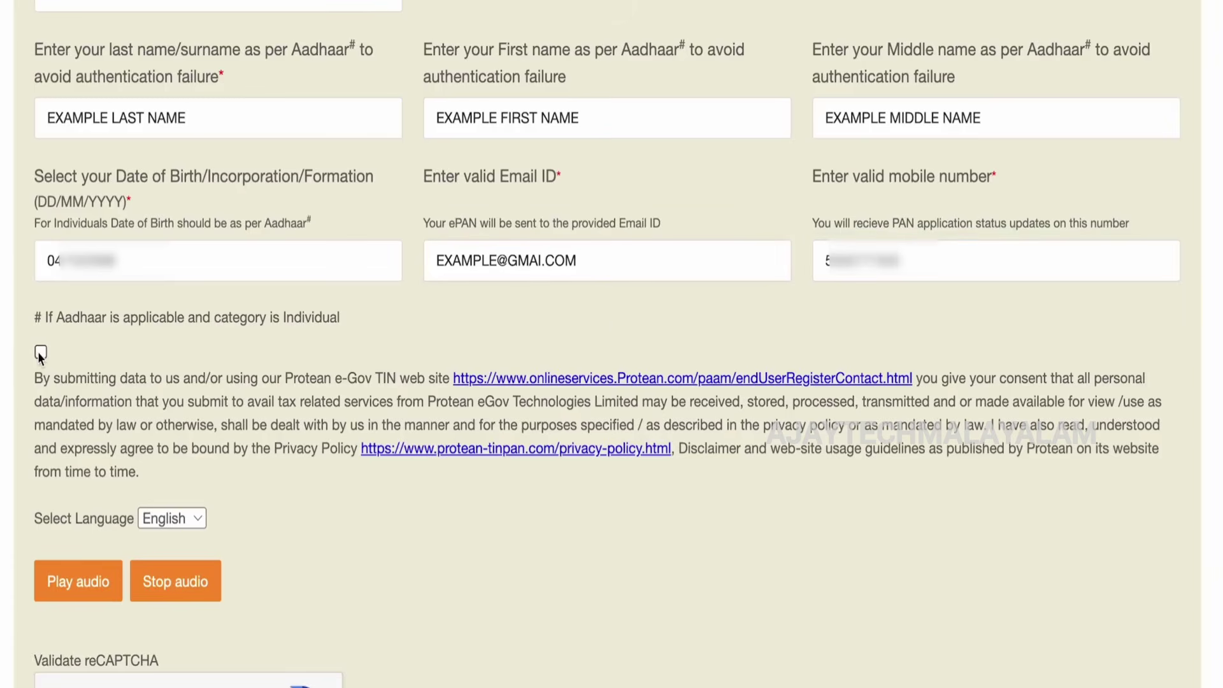
click(40, 352)
scroll(68, 395, down, 5)
click(67, 396)
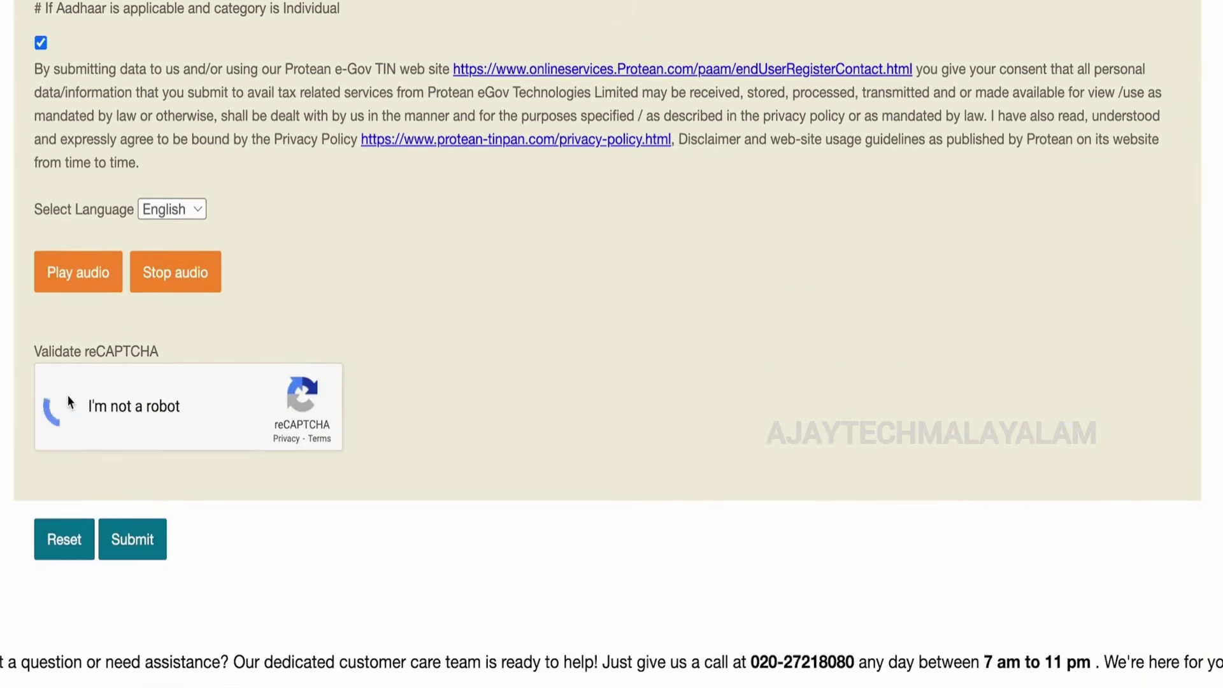
- Submit the registration and continue from the token page to Personal Details
click(126, 555)
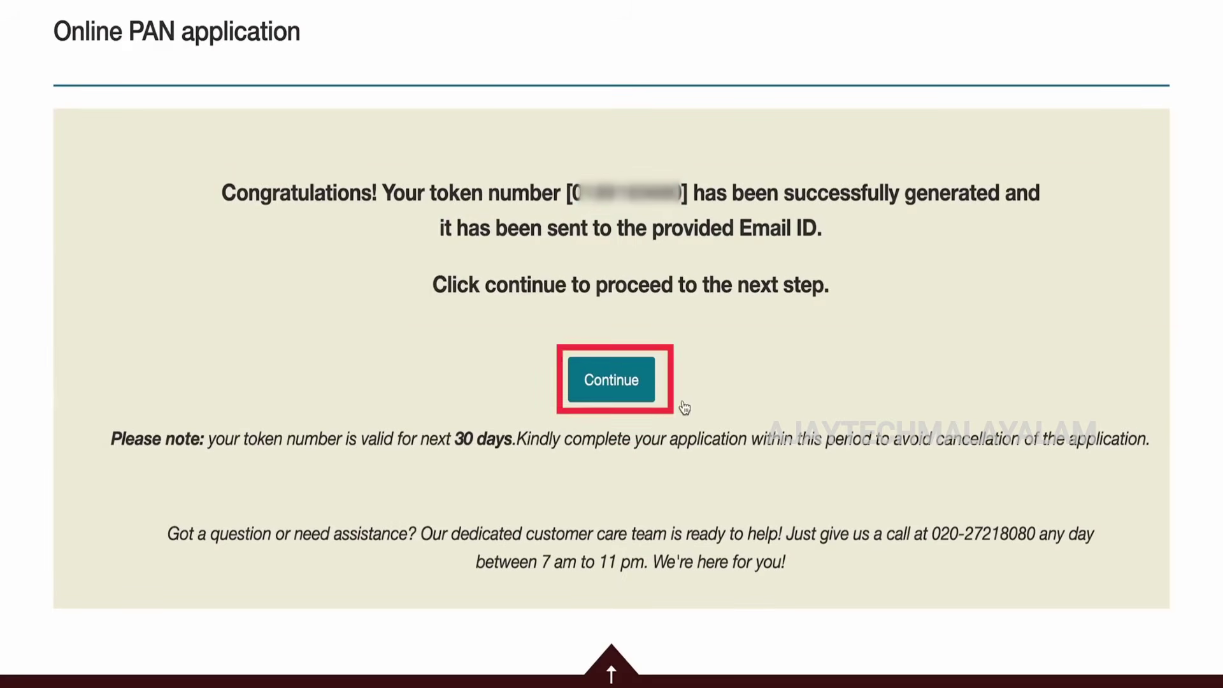
click(629, 396)
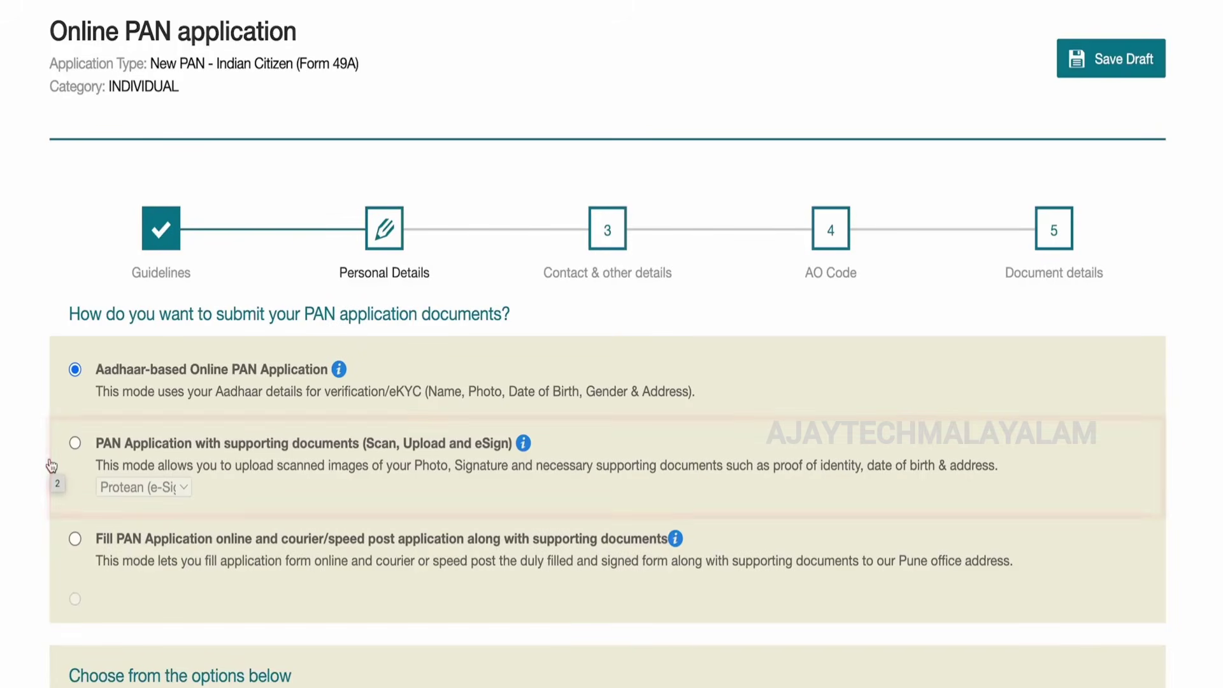
- Set the applicant's gender to Male on the Personal Details form
scroll(217, 314, down, 10)
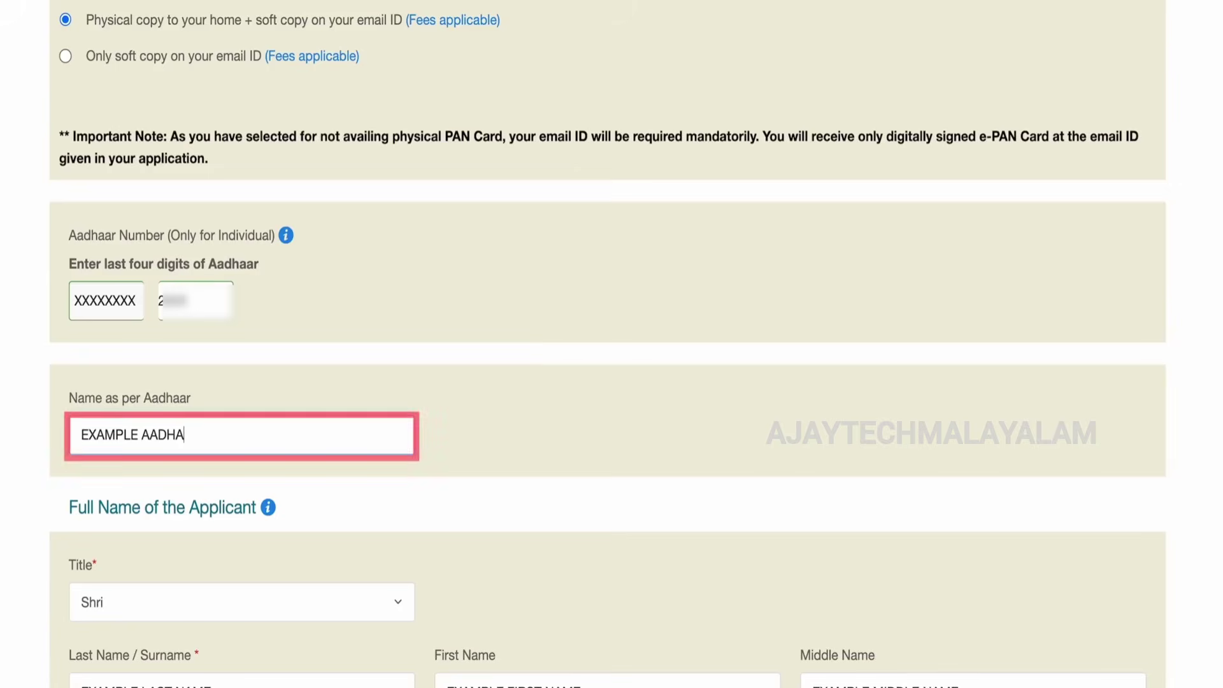
scroll(497, 445, down, 5)
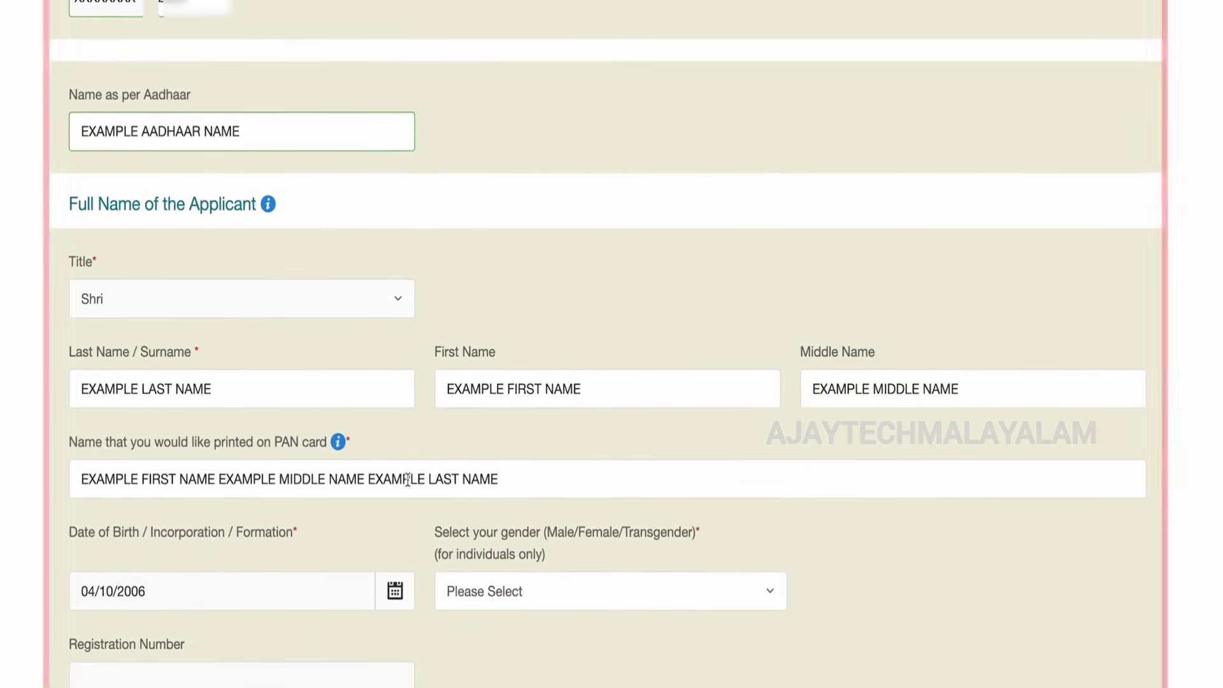
scroll(408, 482, down, 3)
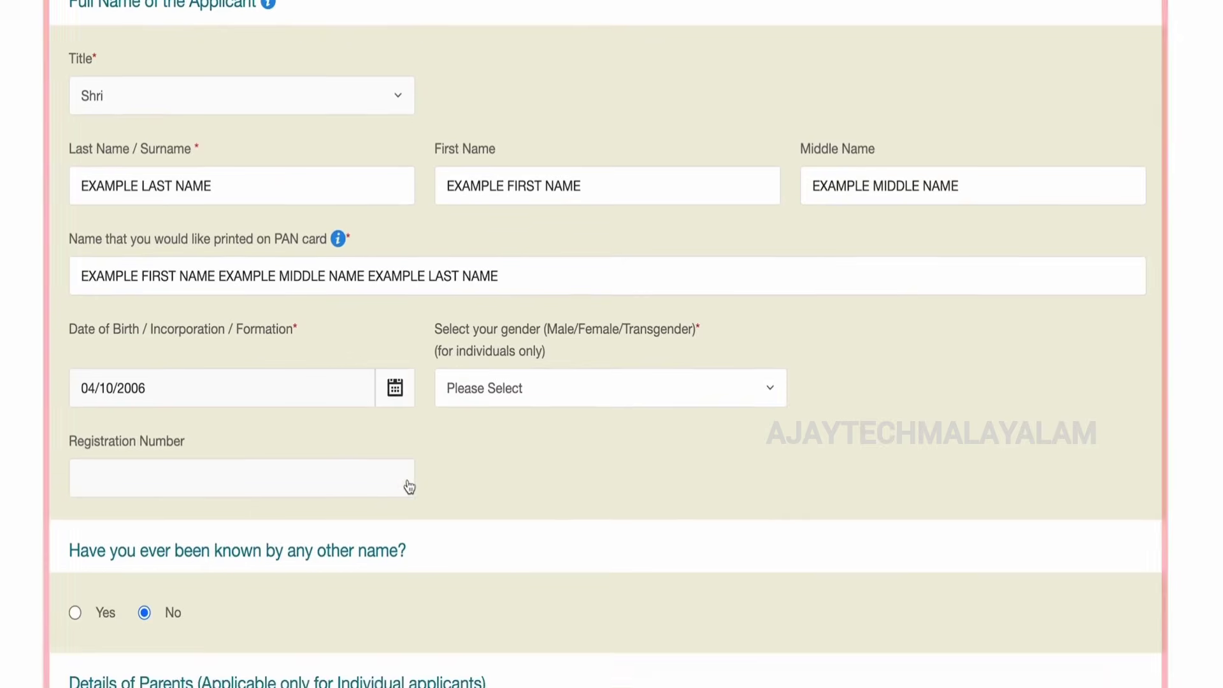
click(672, 405)
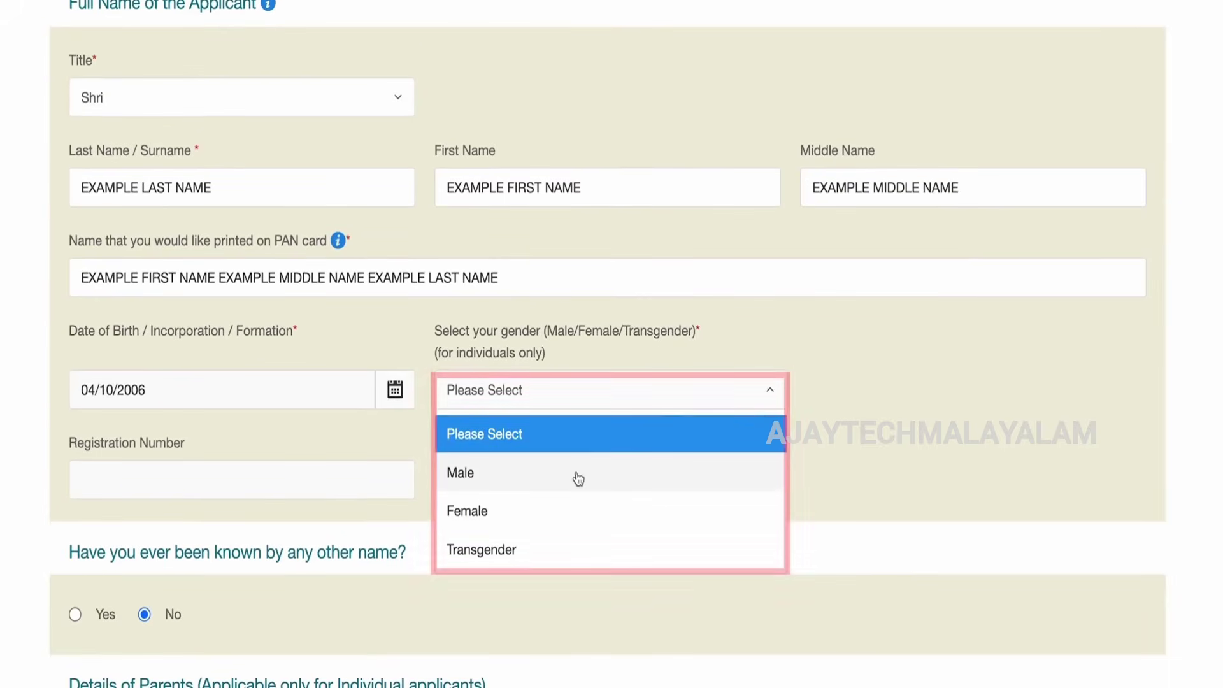
click(575, 478)
scroll(576, 478, down, 2)
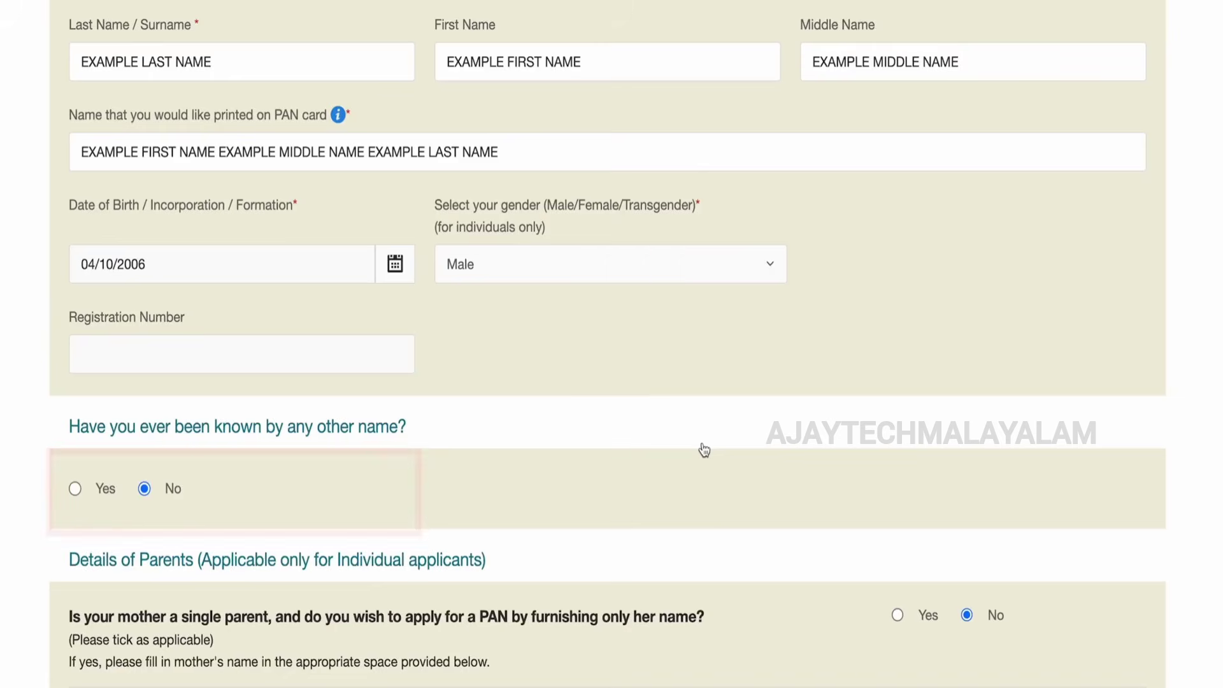
scroll(703, 451, down, 3)
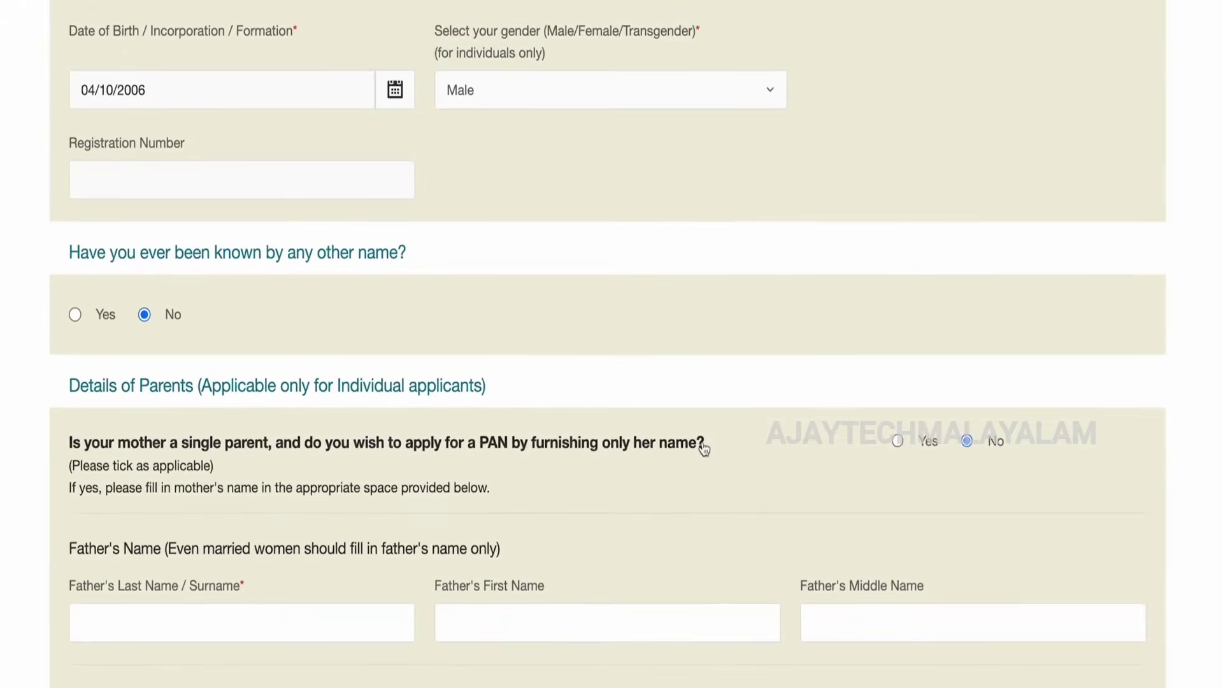
- Enter the father's names in capital letters and save the Personal Details with Next
scroll(703, 449, down, 5)
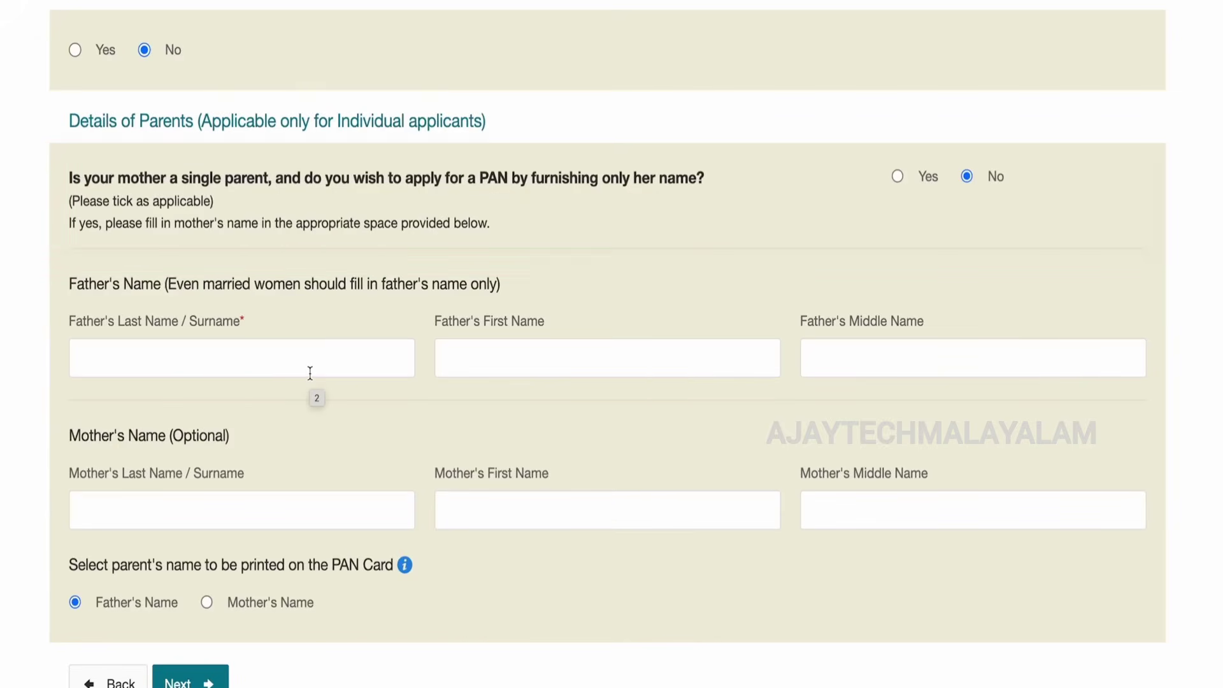
click(636, 352)
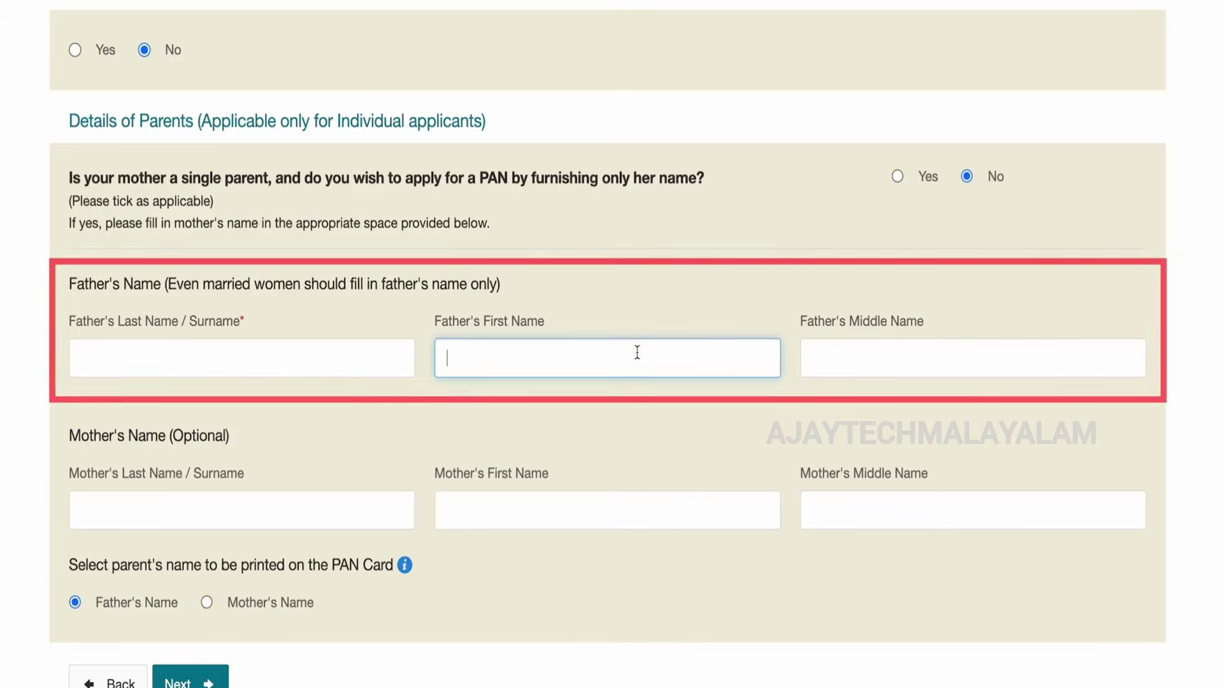
key(Caps_Lock)
text(FATHER  FIRST NAME)
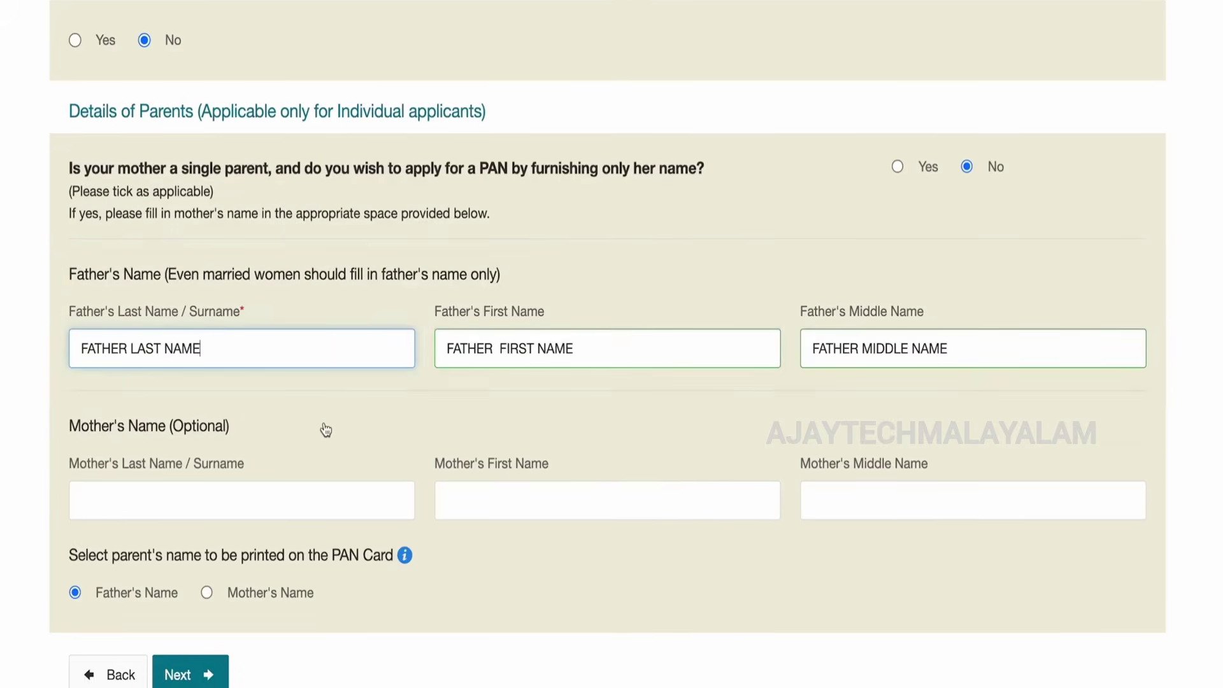
scroll(326, 430, down, 2)
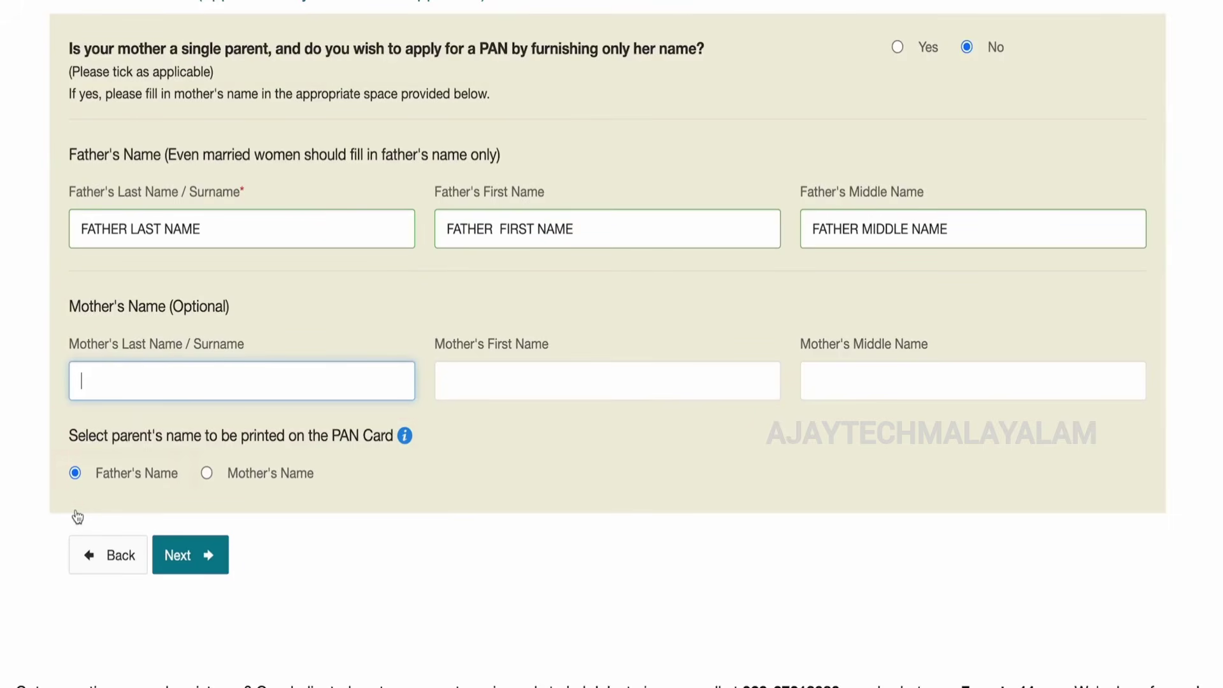
click(173, 561)
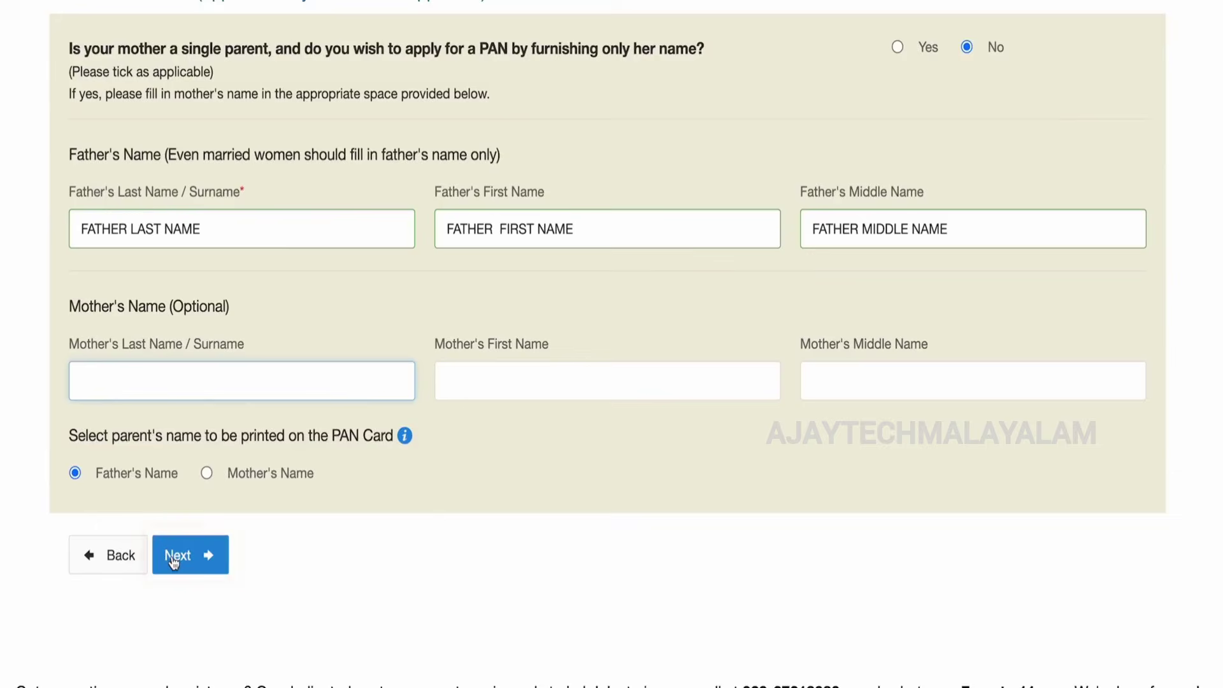
scroll(704, 319, down, 2)
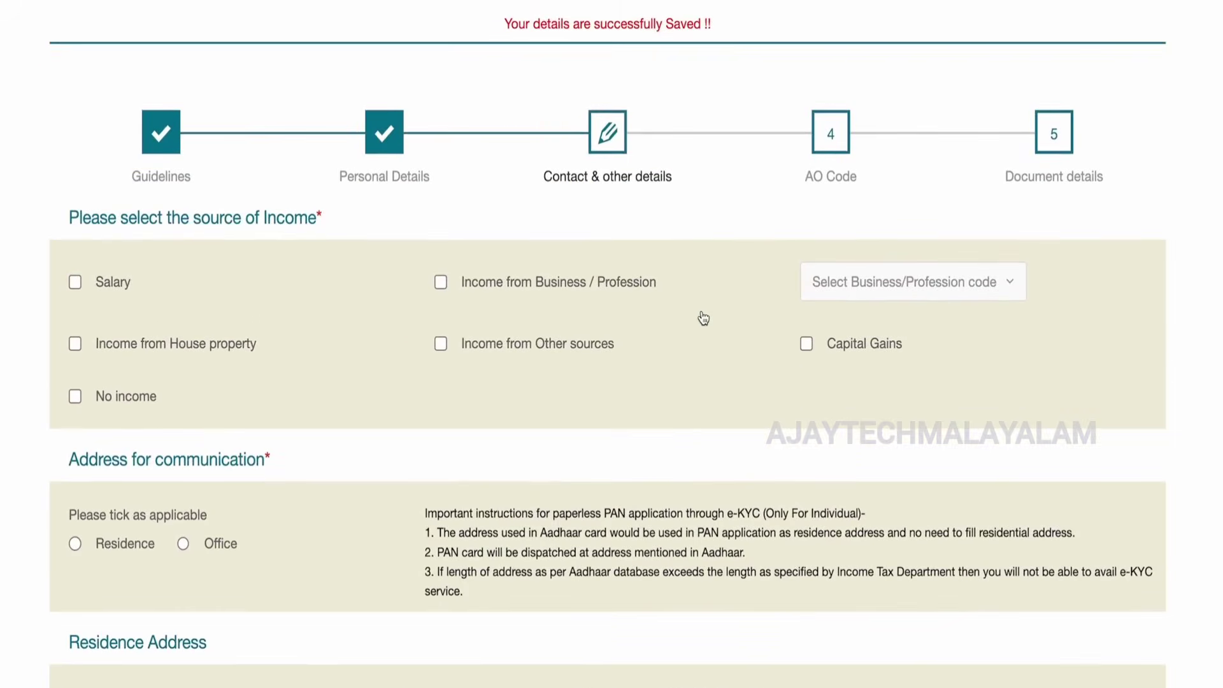
- Enter residence flat 'EXAMPLE FLAT', village 'EXAMPLE VILLAGE NAME' and post office 'EXAMPLE POST OFFICE NAME'
scroll(703, 317, down, 1)
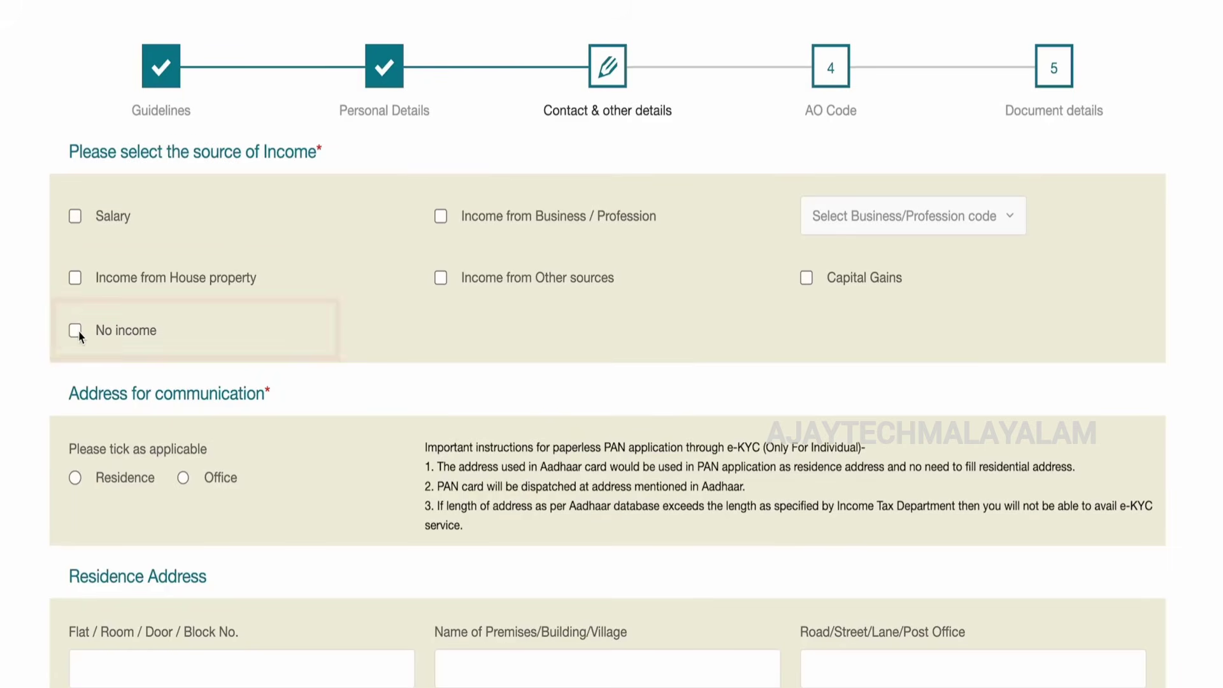
scroll(342, 419, down, 3)
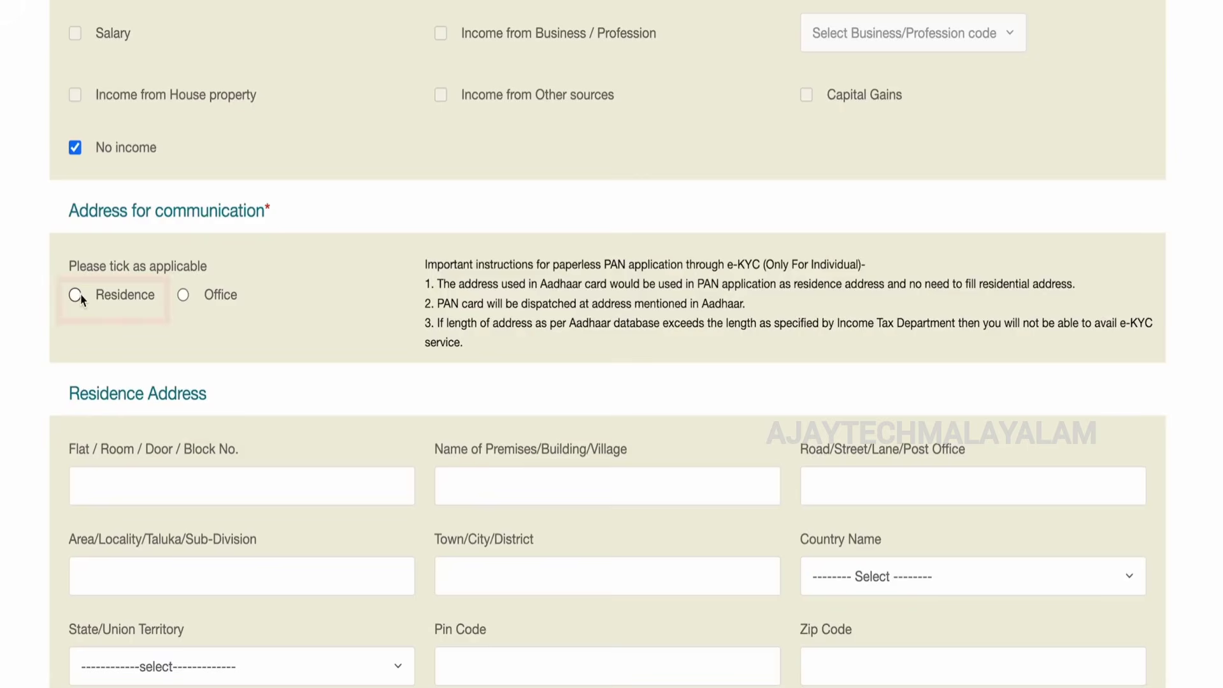
scroll(307, 346, down, 3)
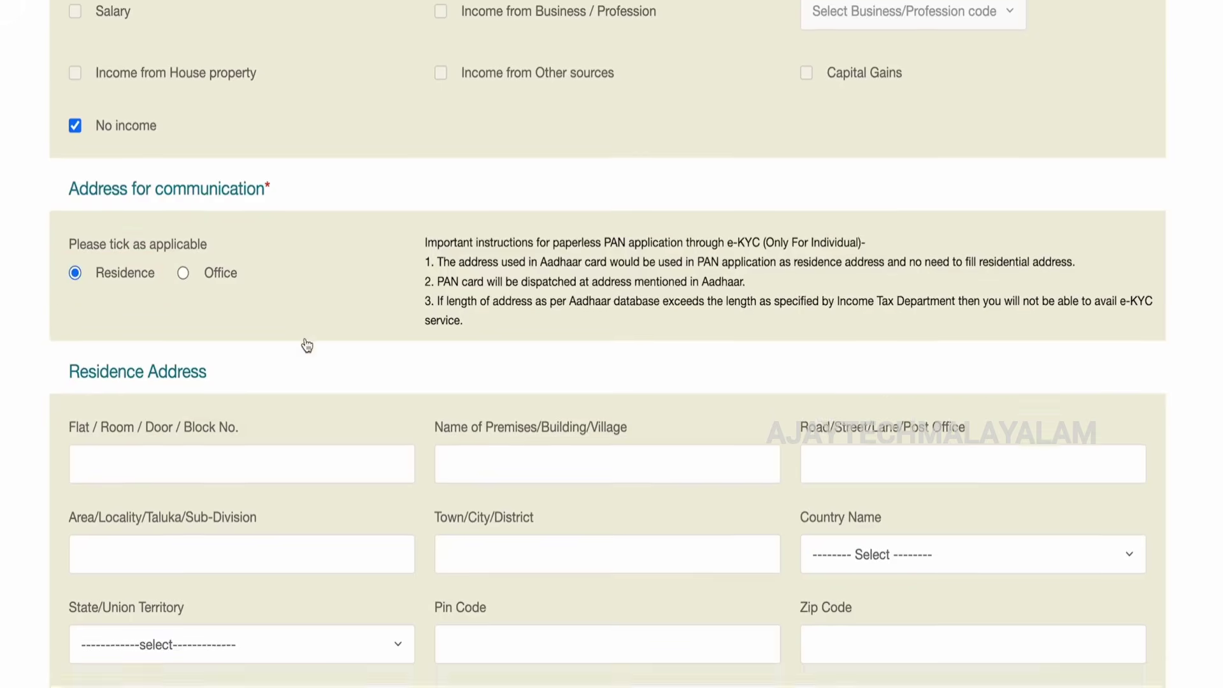
click(285, 288)
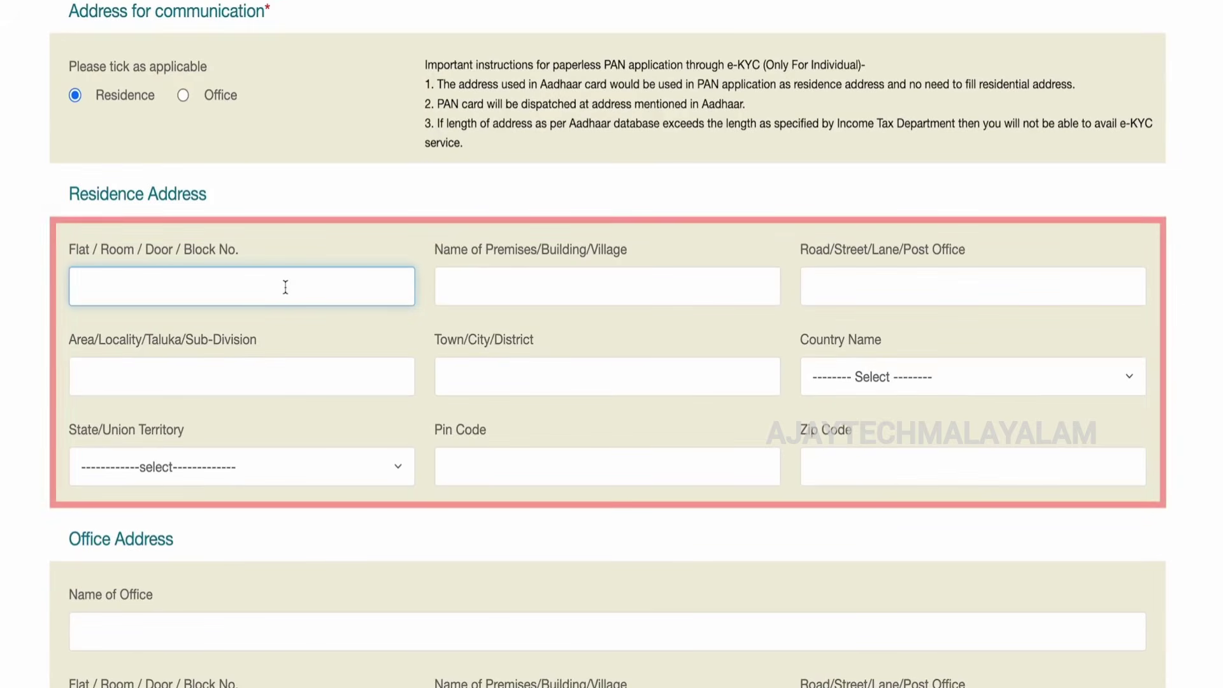
text(EXA)
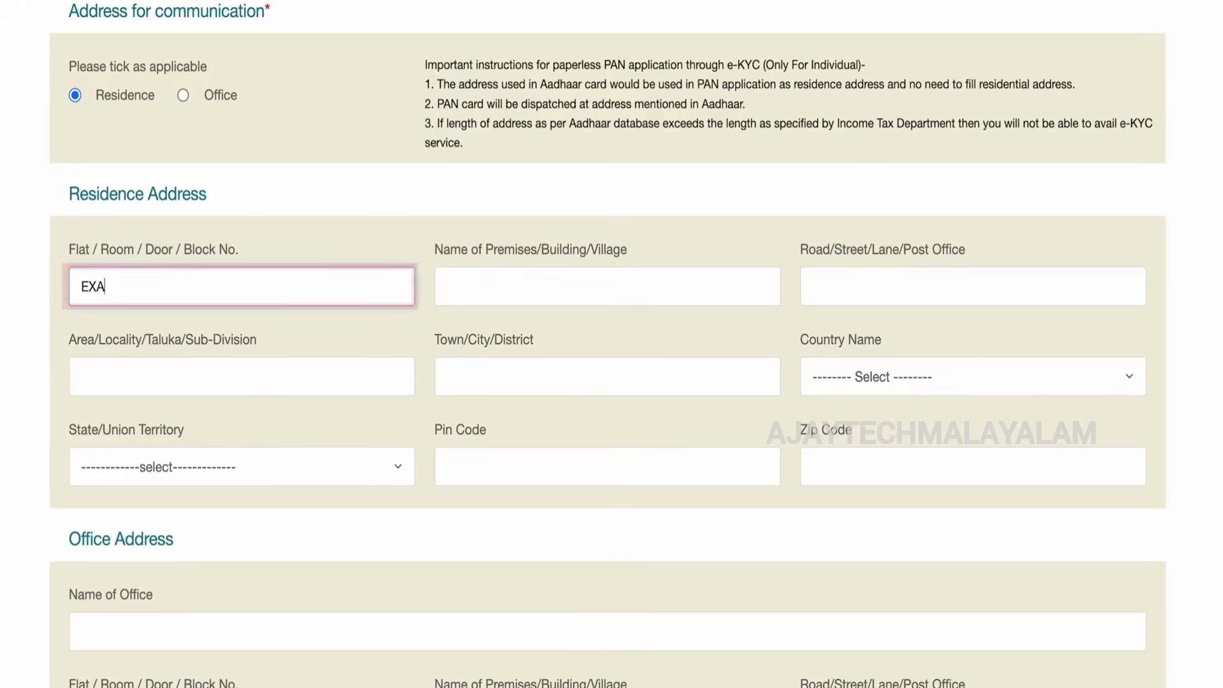
text(MPLE FLAT)
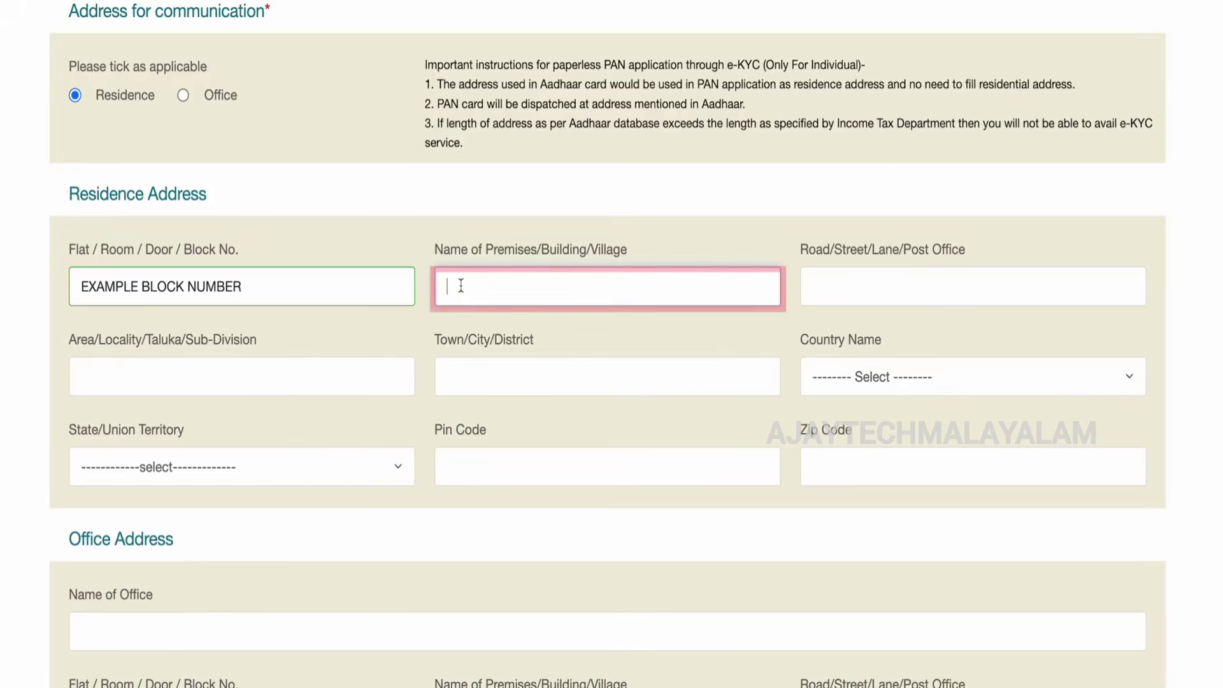
text(EXAMPLE )
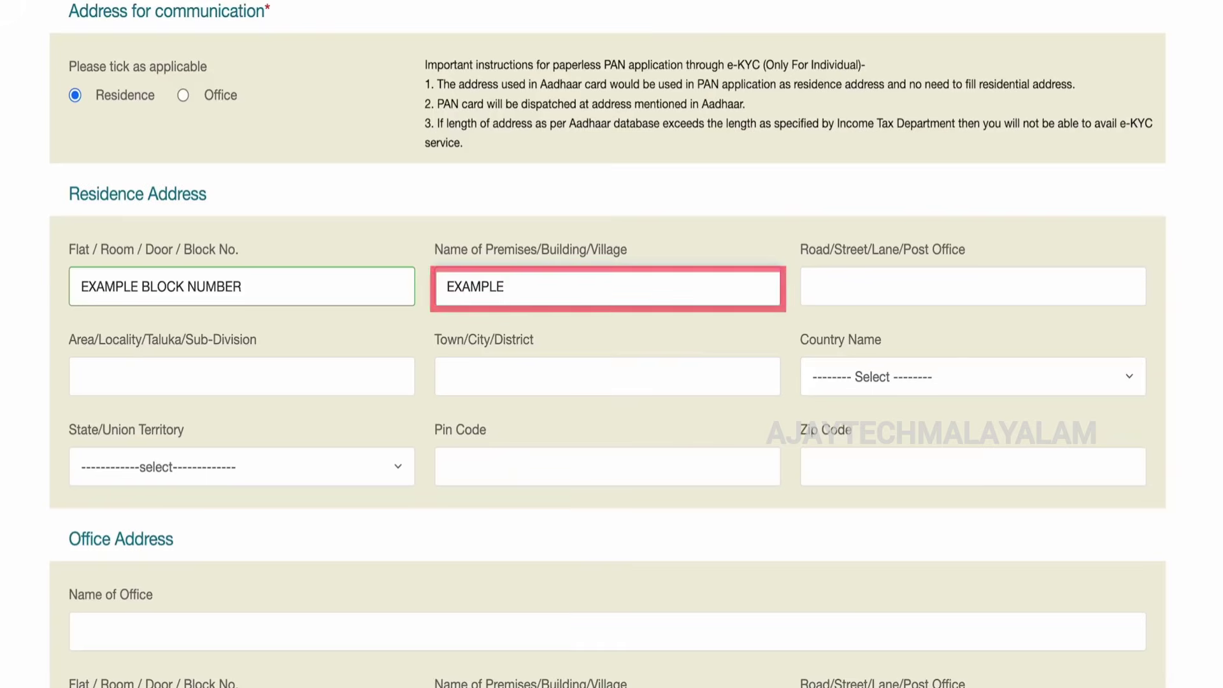
text(VILLAGE NAME)
key(Tab)
text(EXAMPLE POST OFFICE NAME)
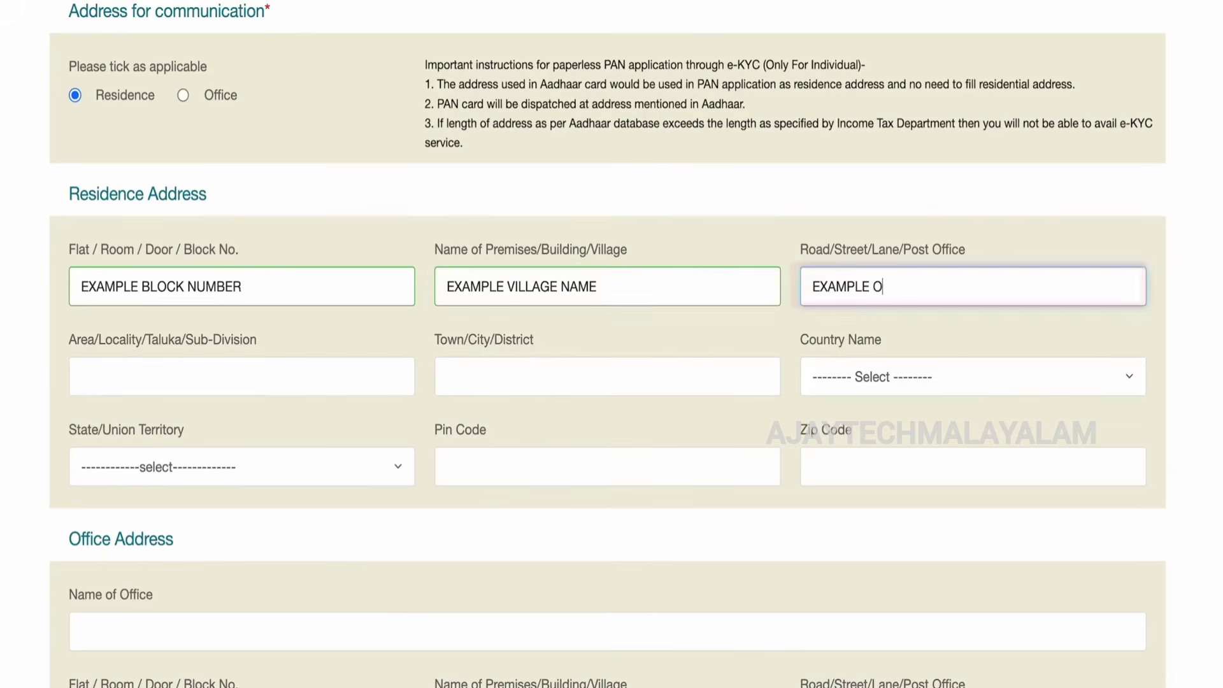
- Add sub-division 'EXAMPLE SUB-DIVISION NAME', district 'EXAMPLE DISTRICT NAME', country INDIA and the pin code
click(236, 380)
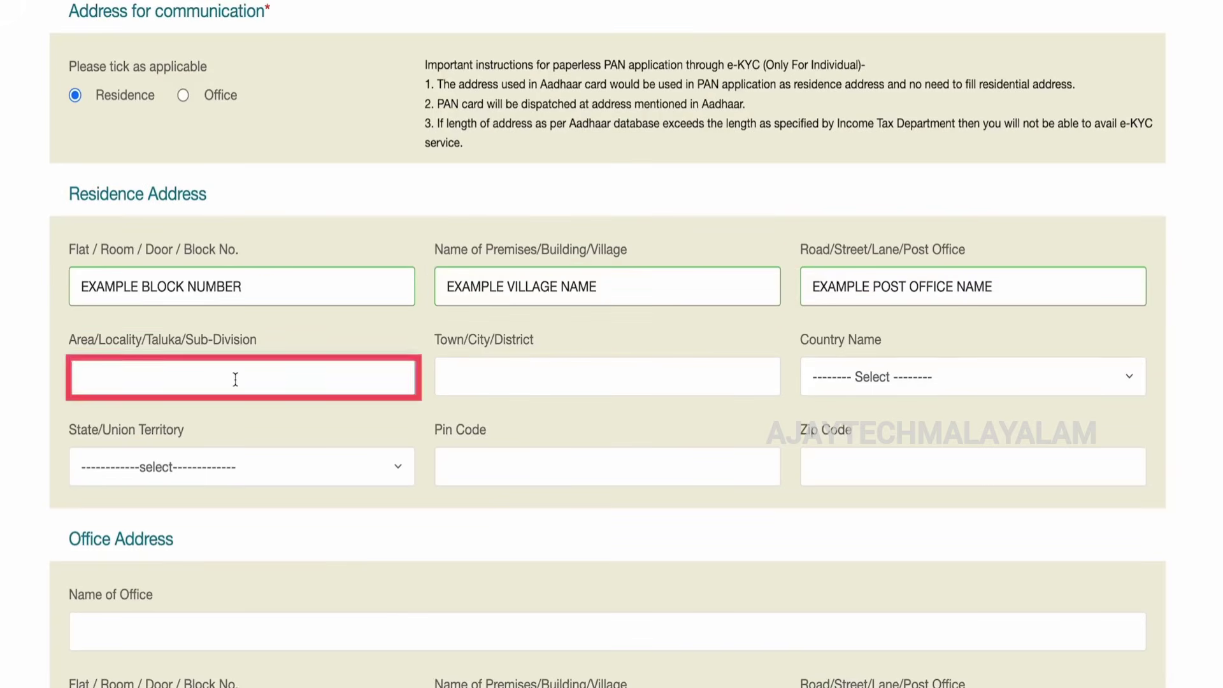
text(EXAMPLE SUB-DIVISION NAME)
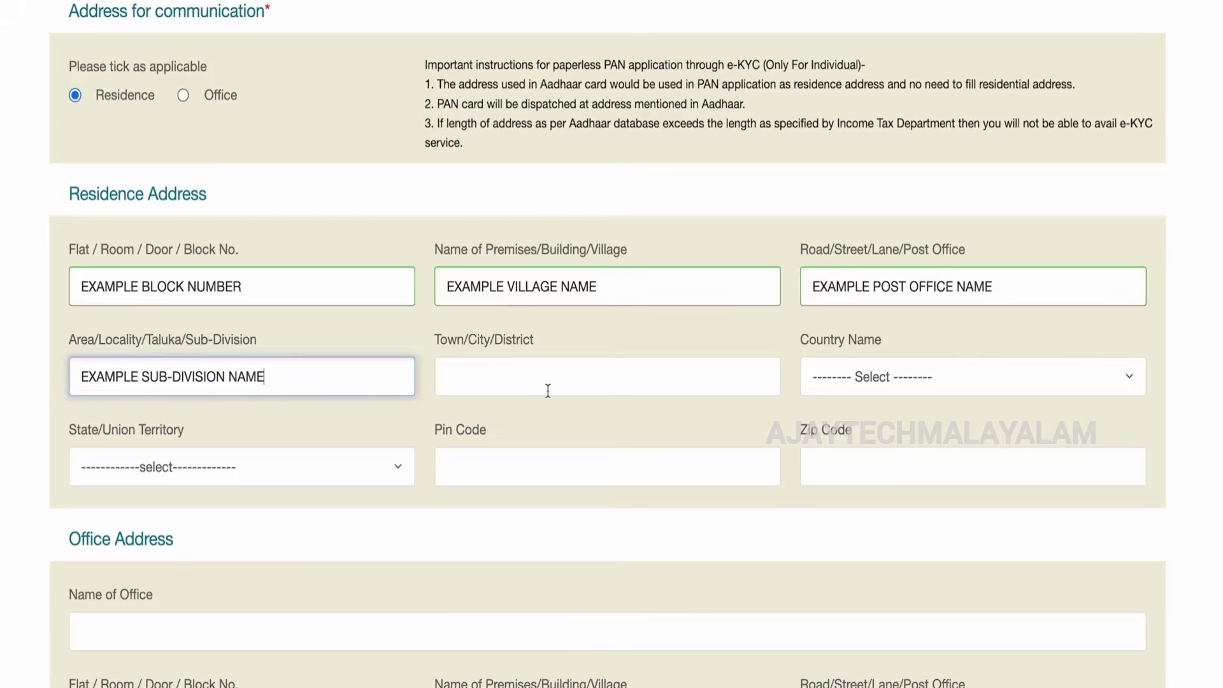
click(548, 380)
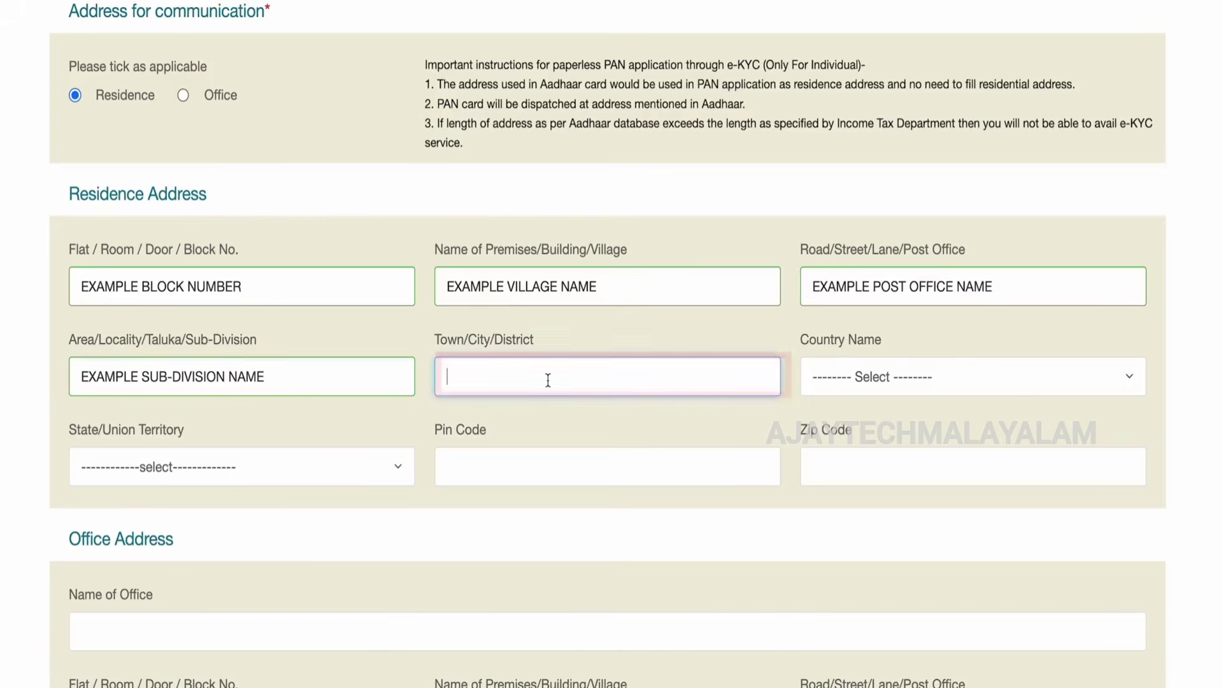
text(EXAMPLE DISTRICT NAME)
key(Tab)
click(973, 381)
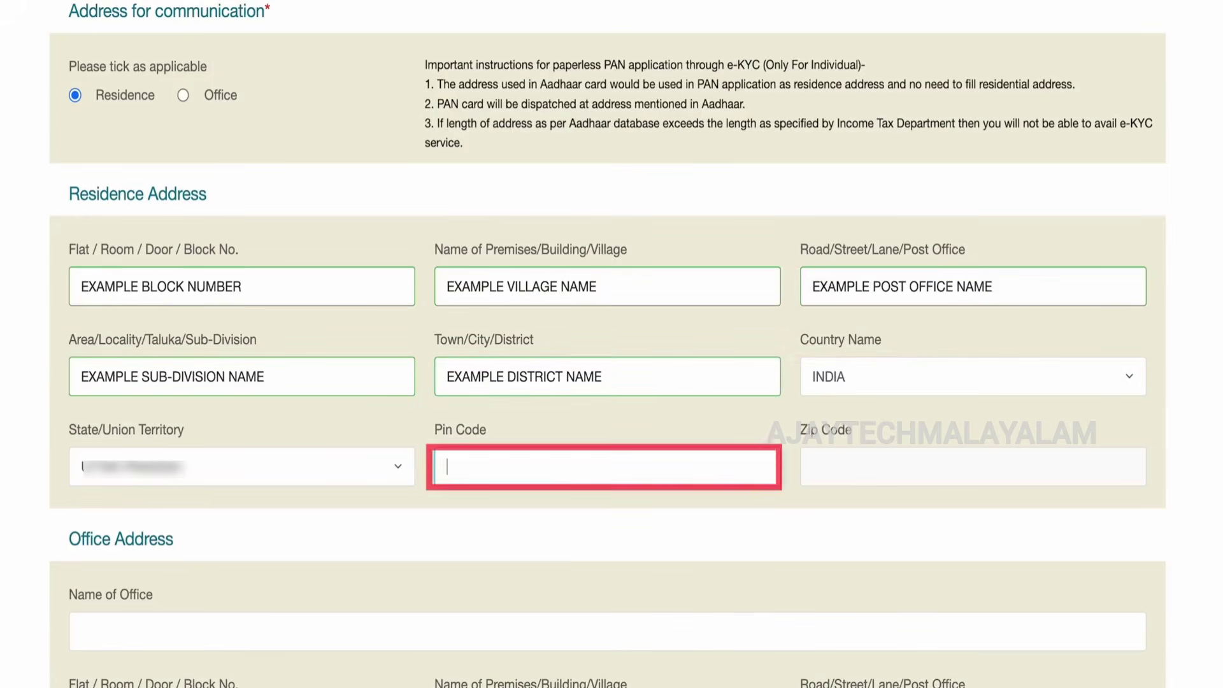
text(2)
key(Tab)
scroll(784, 524, down, 5)
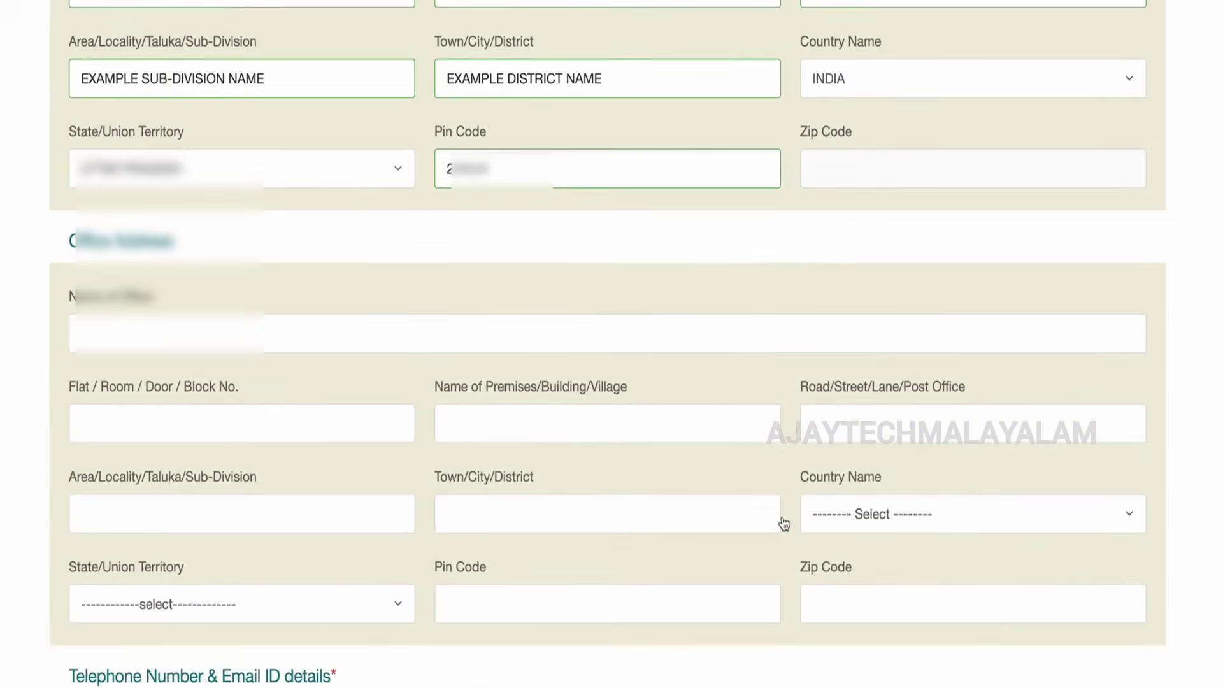
- Set the phone country code to INDIA (91), leaving Representative Assessee at No
click(282, 333)
scroll(282, 333, up, 5)
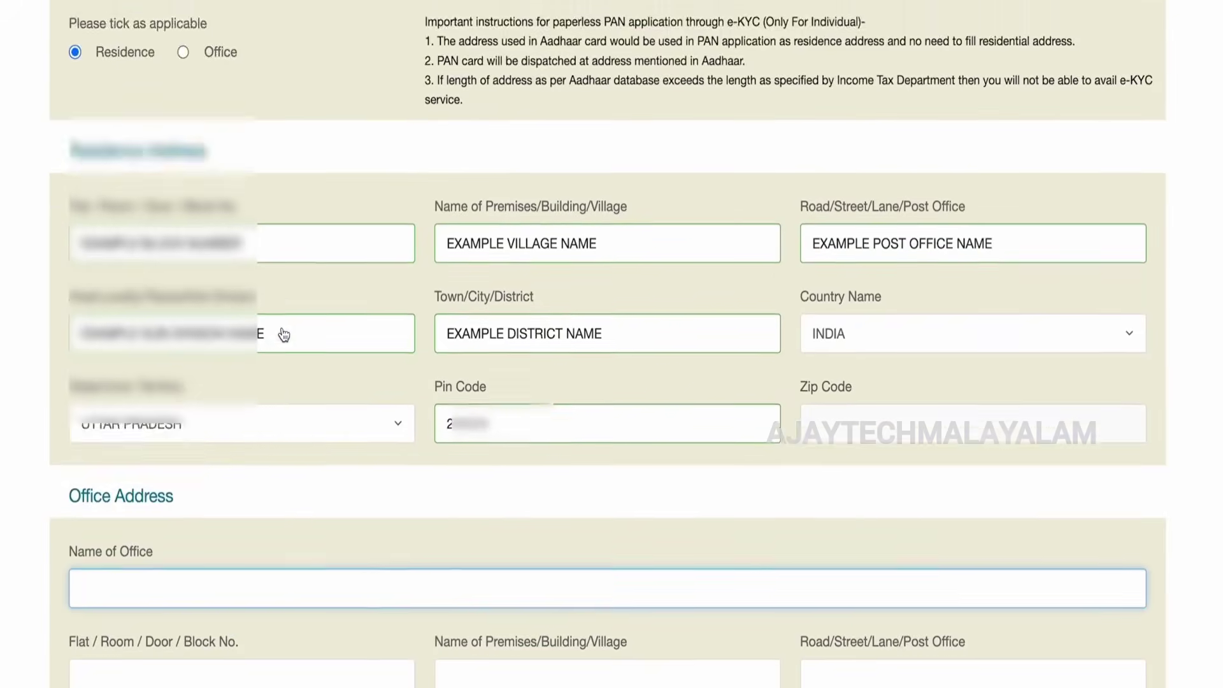
scroll(281, 334, down, 6)
scroll(281, 327, down, 2)
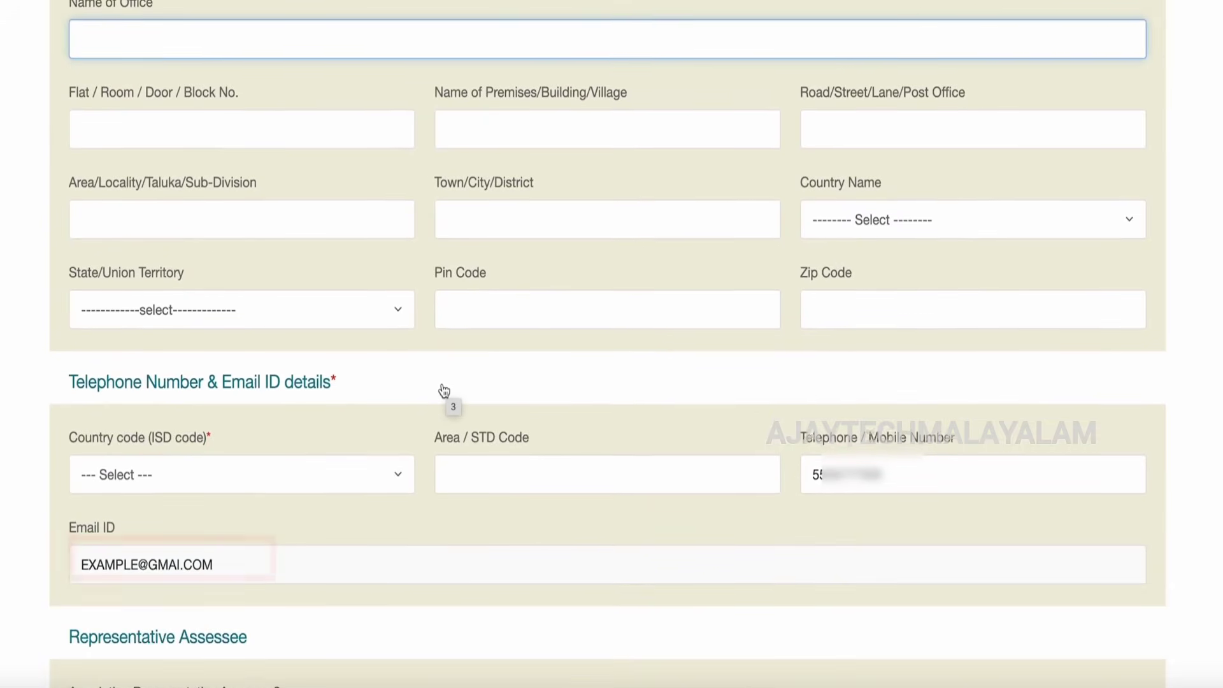
scroll(444, 388, down, 5)
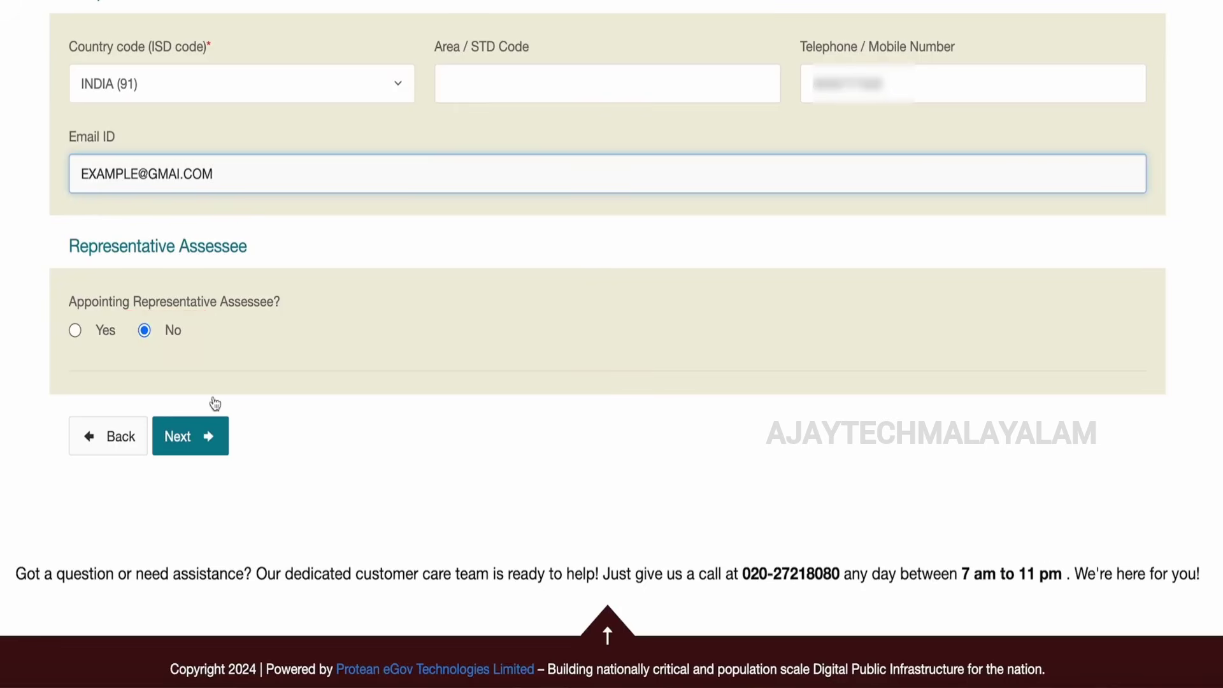
- Save the contact details, move to the AO Code step and save the application as a draft
click(205, 435)
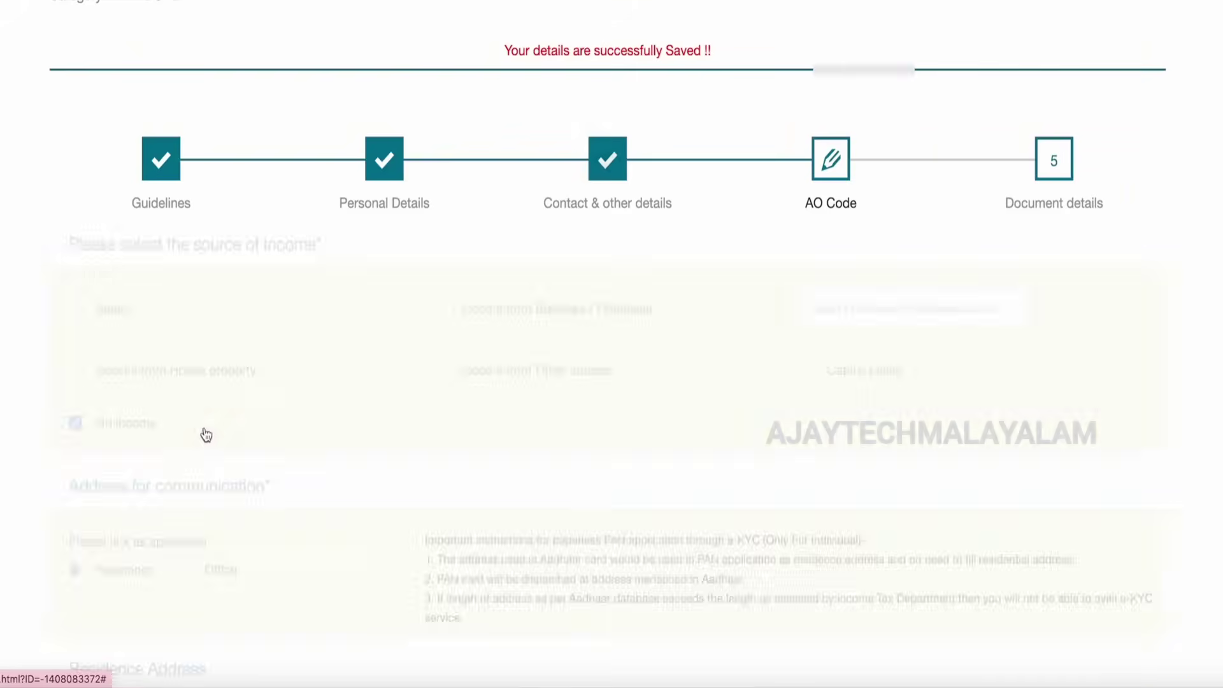
scroll(725, 301, down, 7)
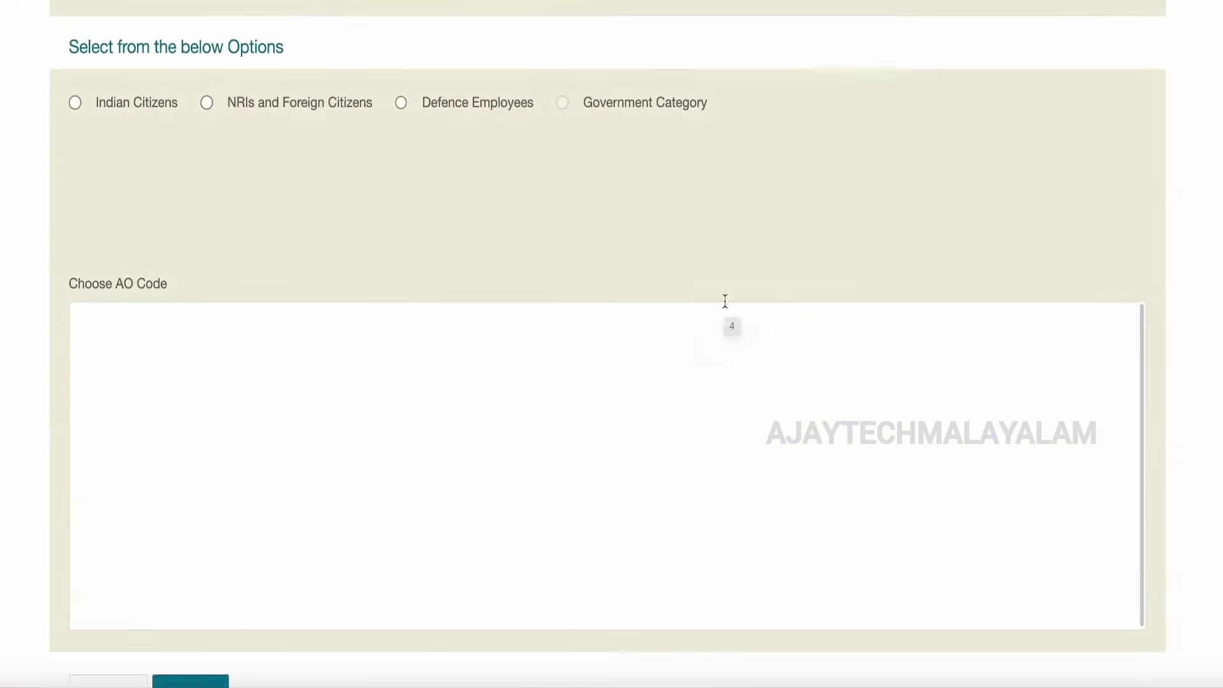
scroll(727, 308, up, 15)
scroll(726, 308, down, 9)
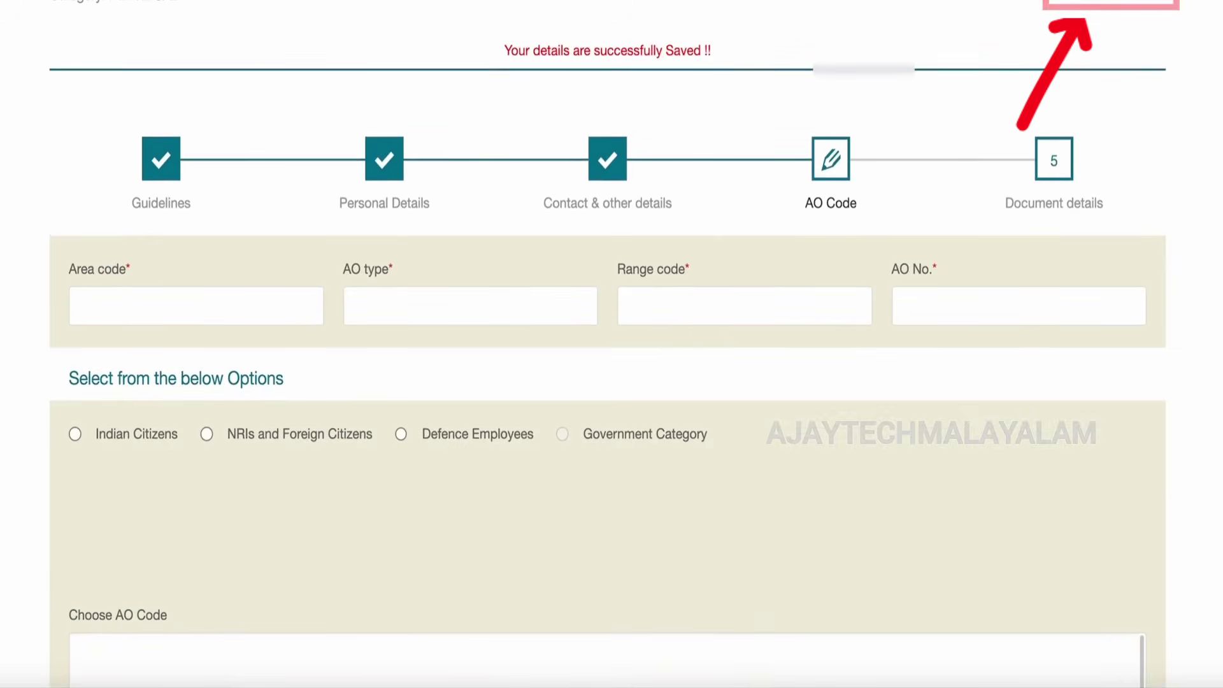
click(600, 171)
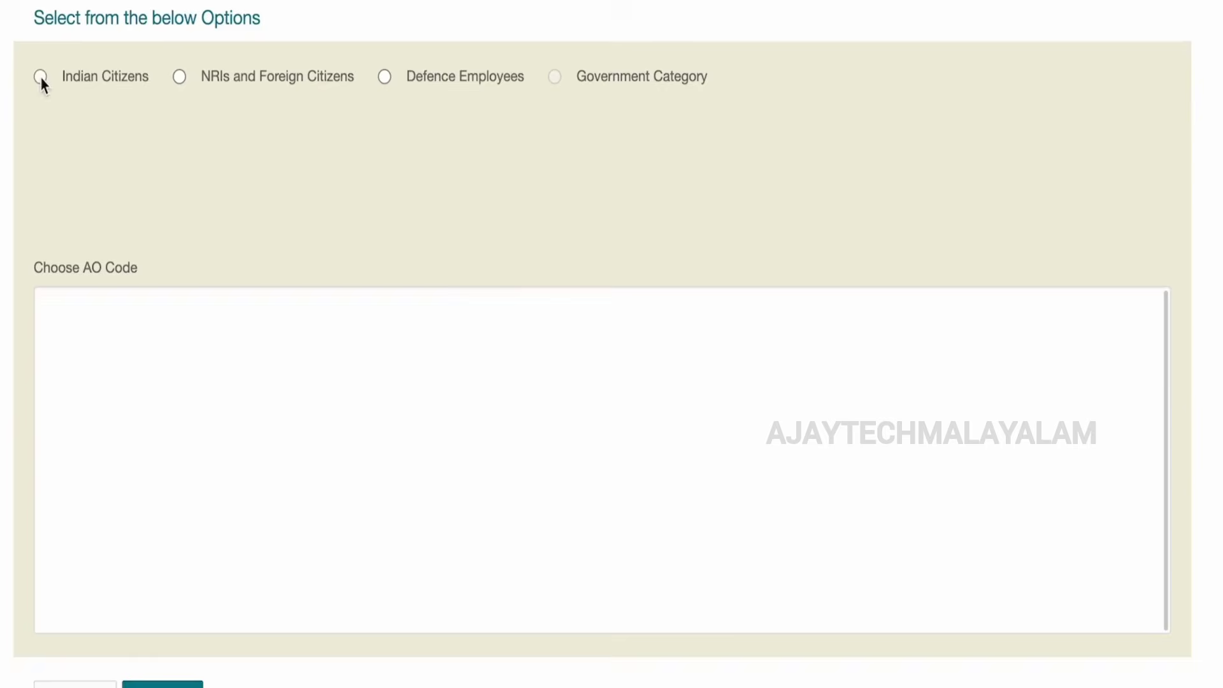
- Look up the AO code for Indian Citizens by state and city, then continue to Document details
click(40, 424)
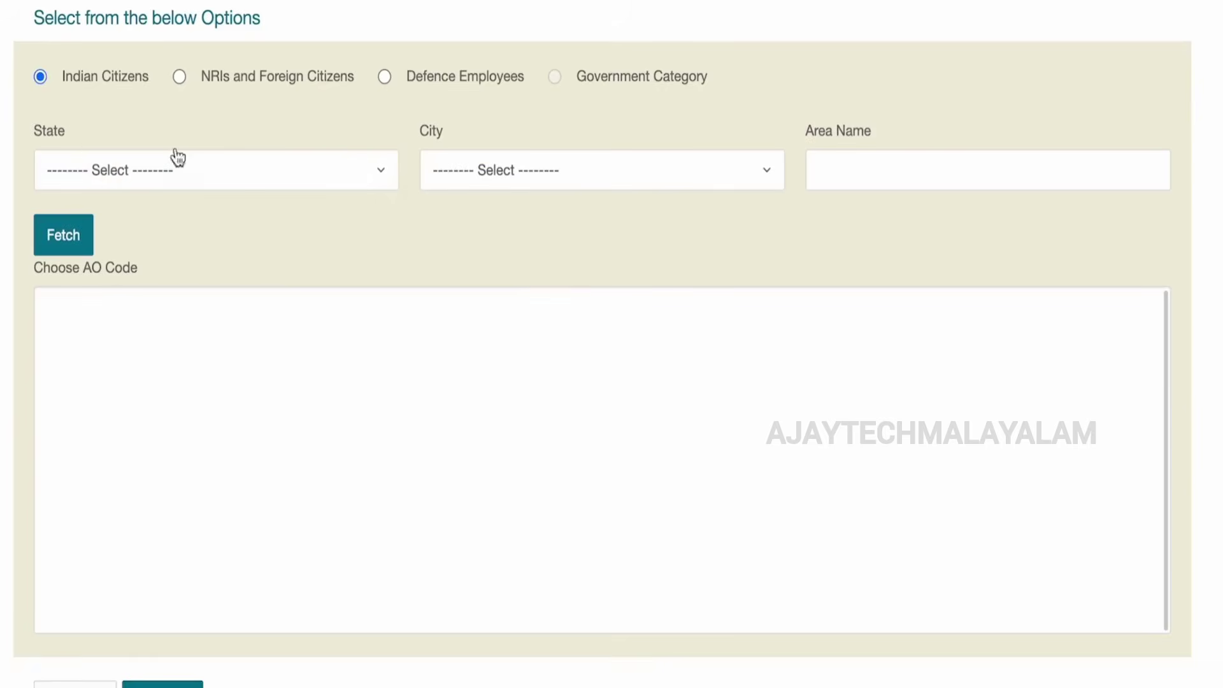
click(351, 187)
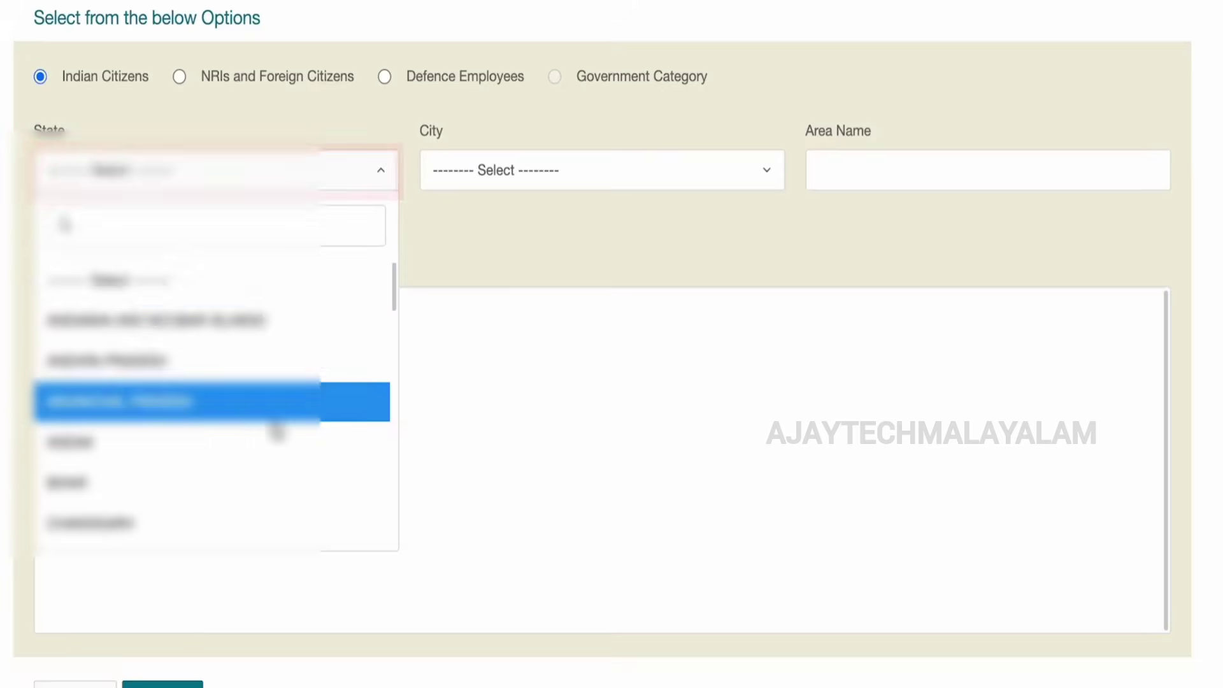
scroll(268, 453, down, 2)
click(268, 452)
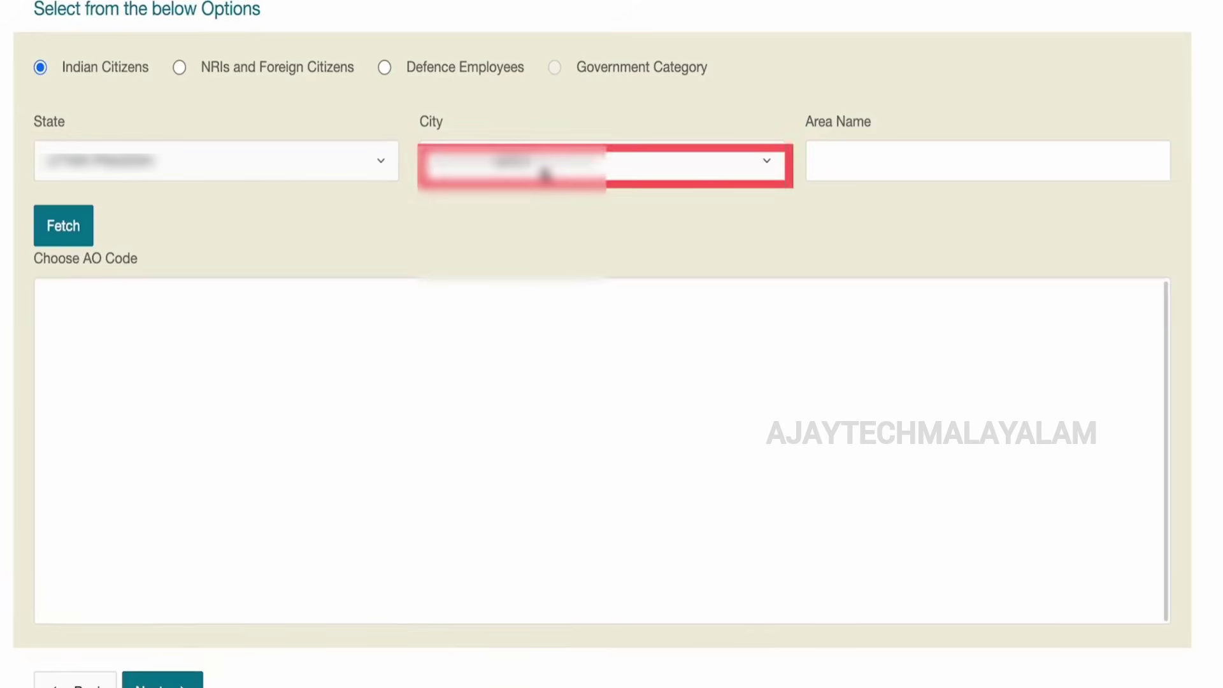
click(546, 173)
scroll(546, 505, down, 1)
click(545, 505)
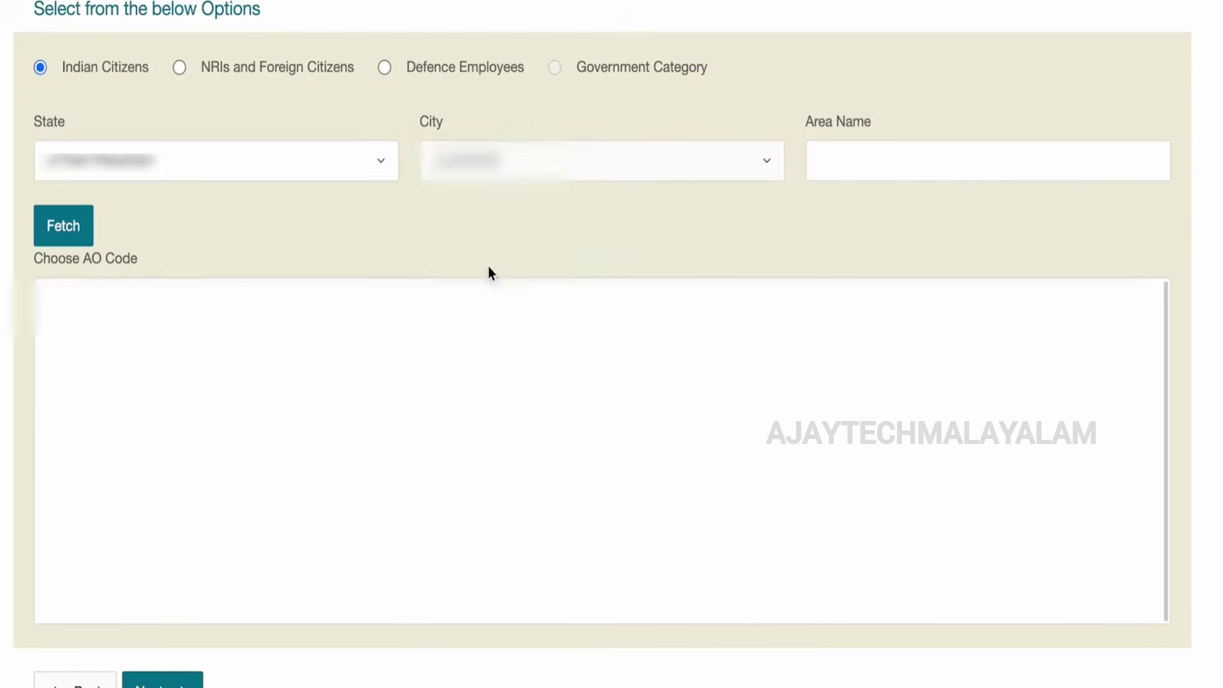
click(1020, 130)
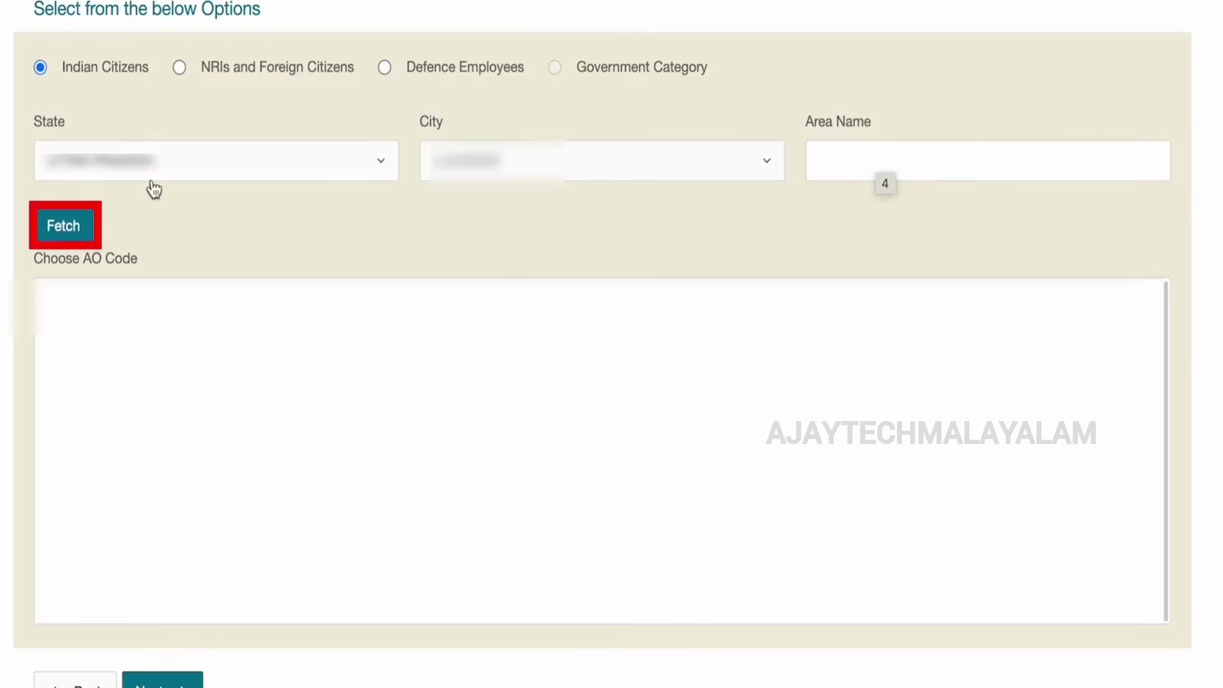
click(64, 238)
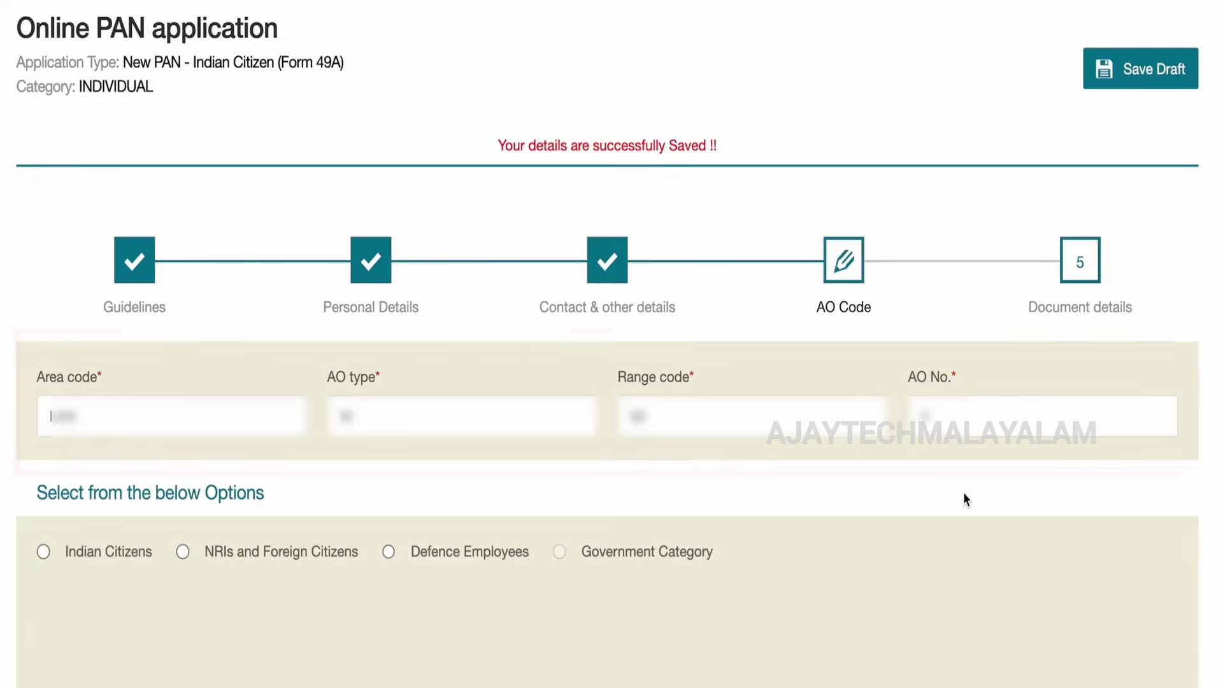
scroll(963, 492, down, 9)
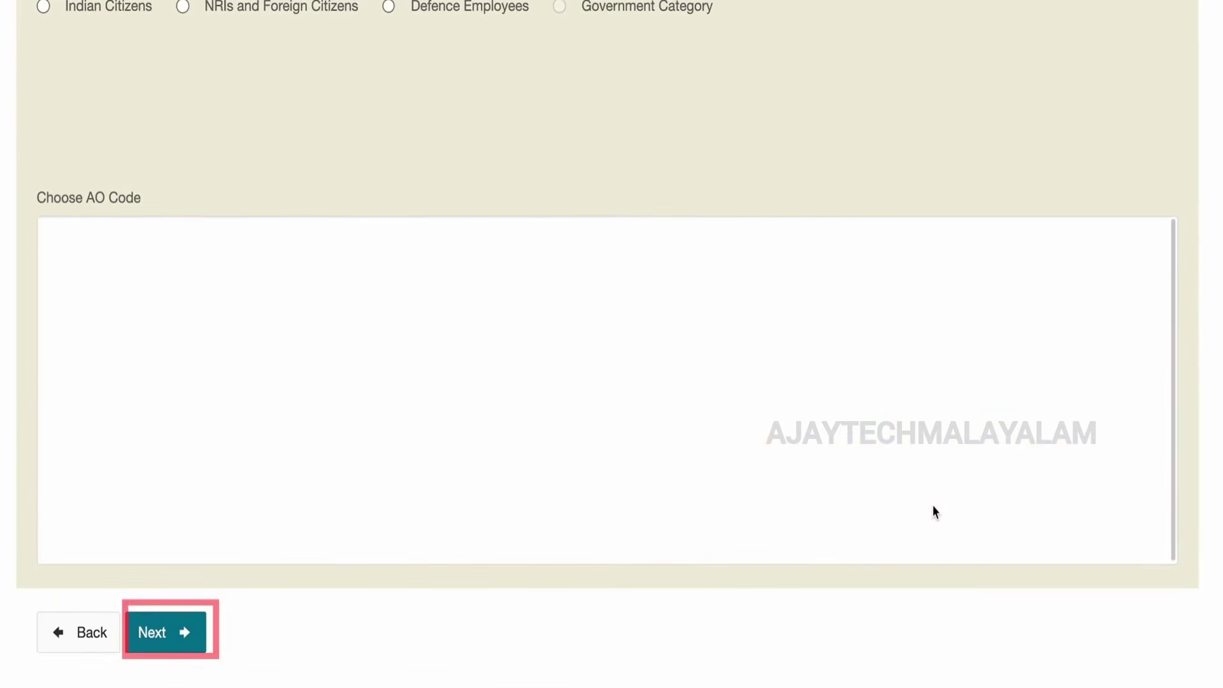
click(152, 638)
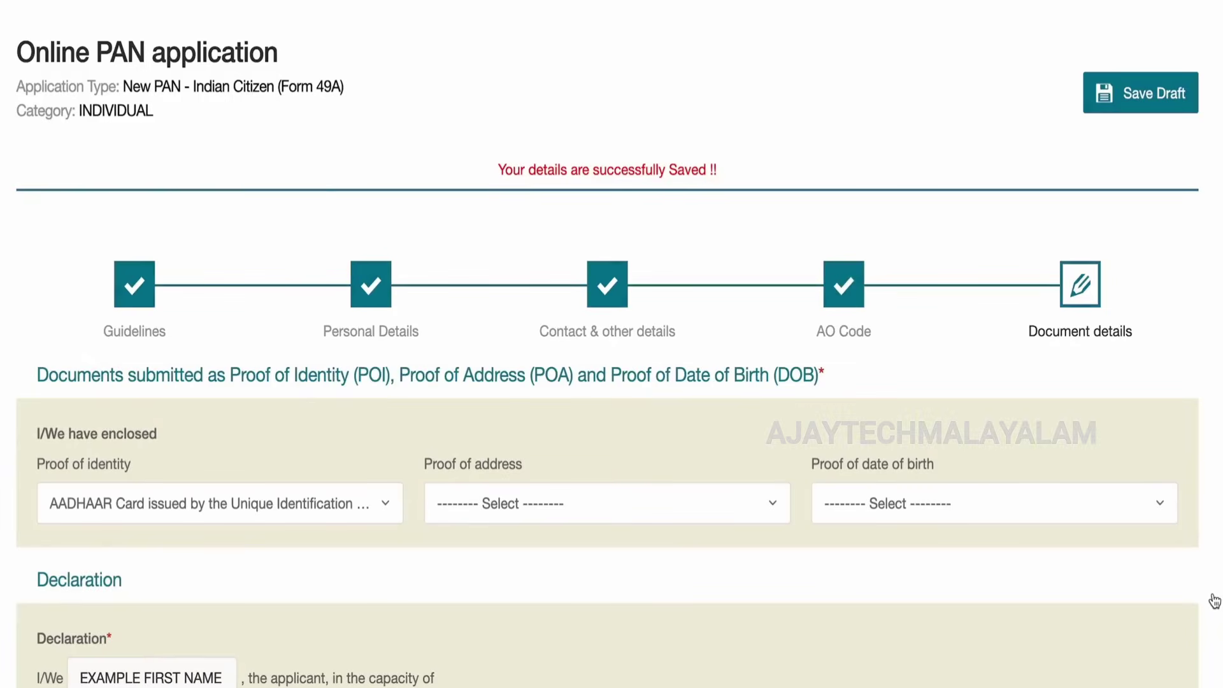
- Check the proof-of-identity document list, which shows the AADHAAR Card
scroll(1216, 602, down, 3)
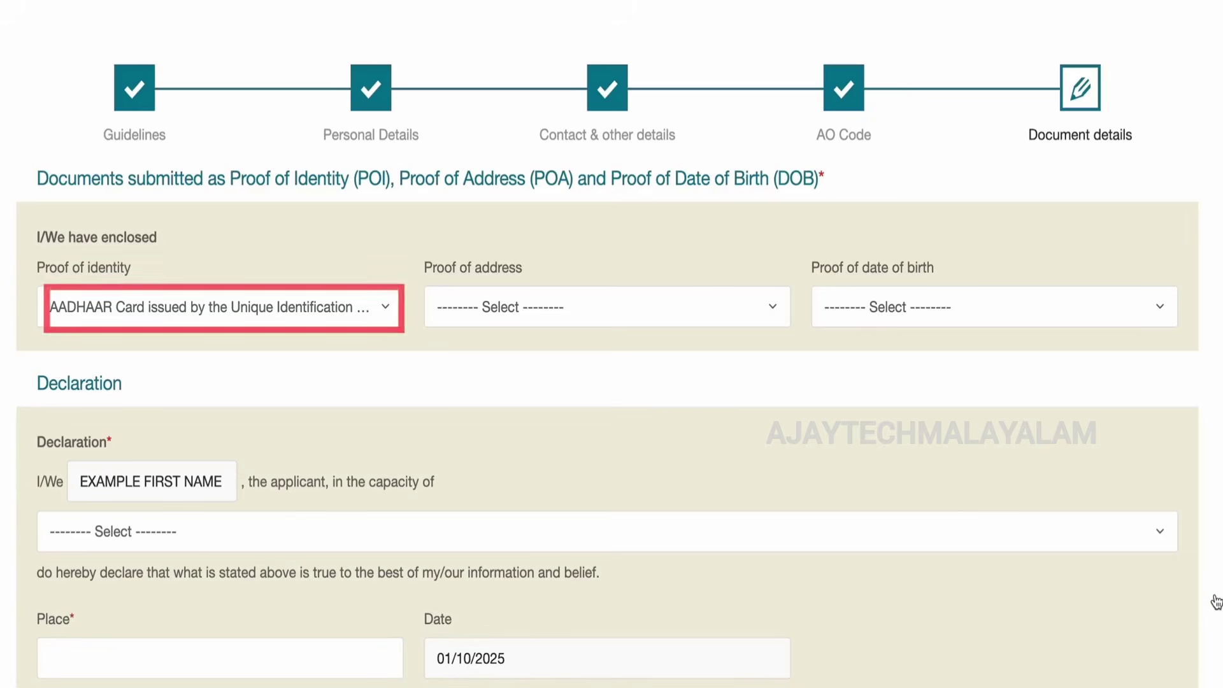
click(384, 308)
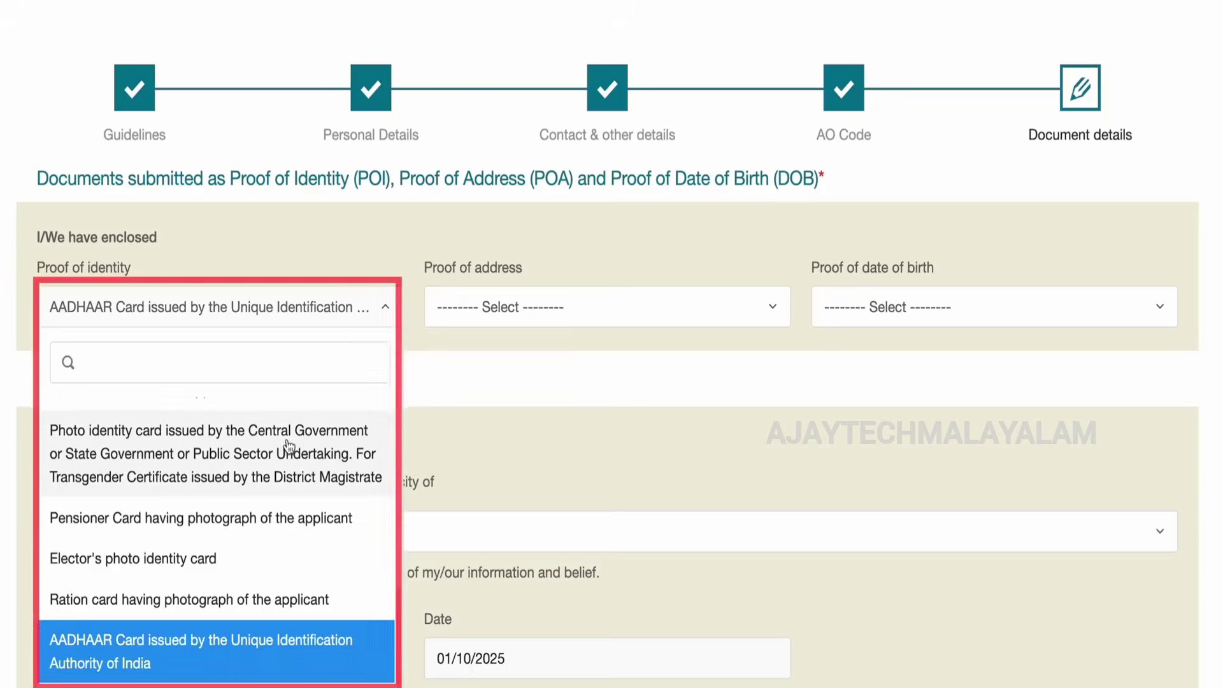
scroll(270, 464, up, 5)
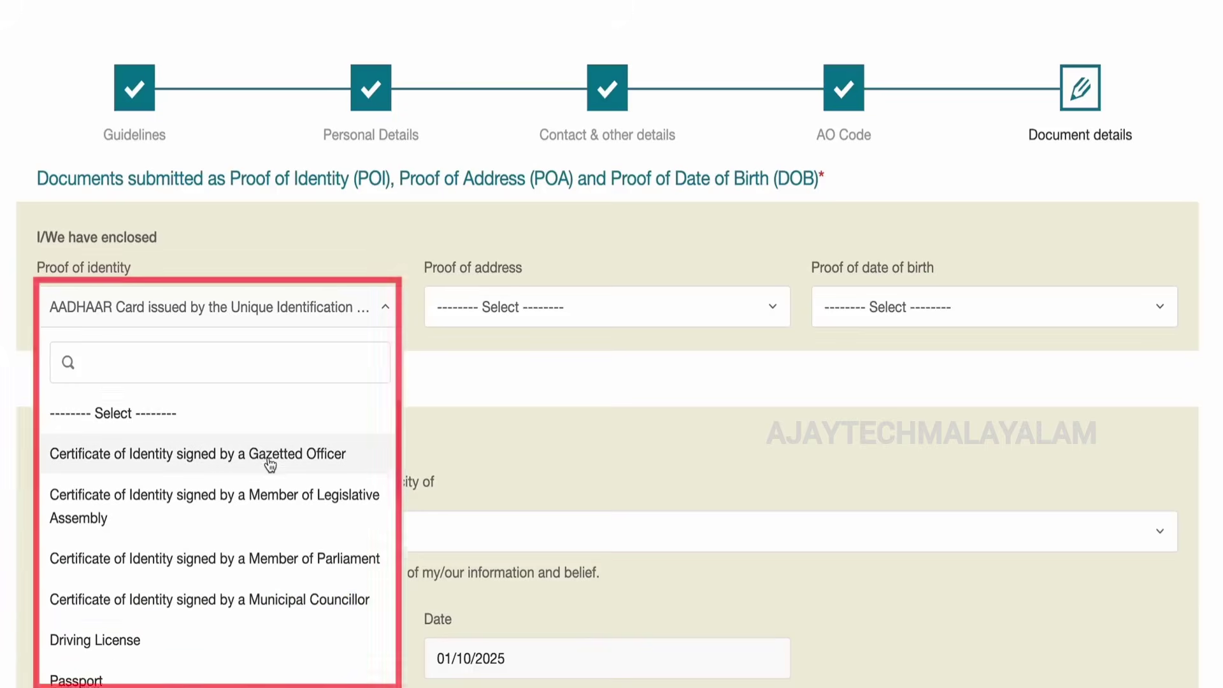
scroll(270, 464, down, 3)
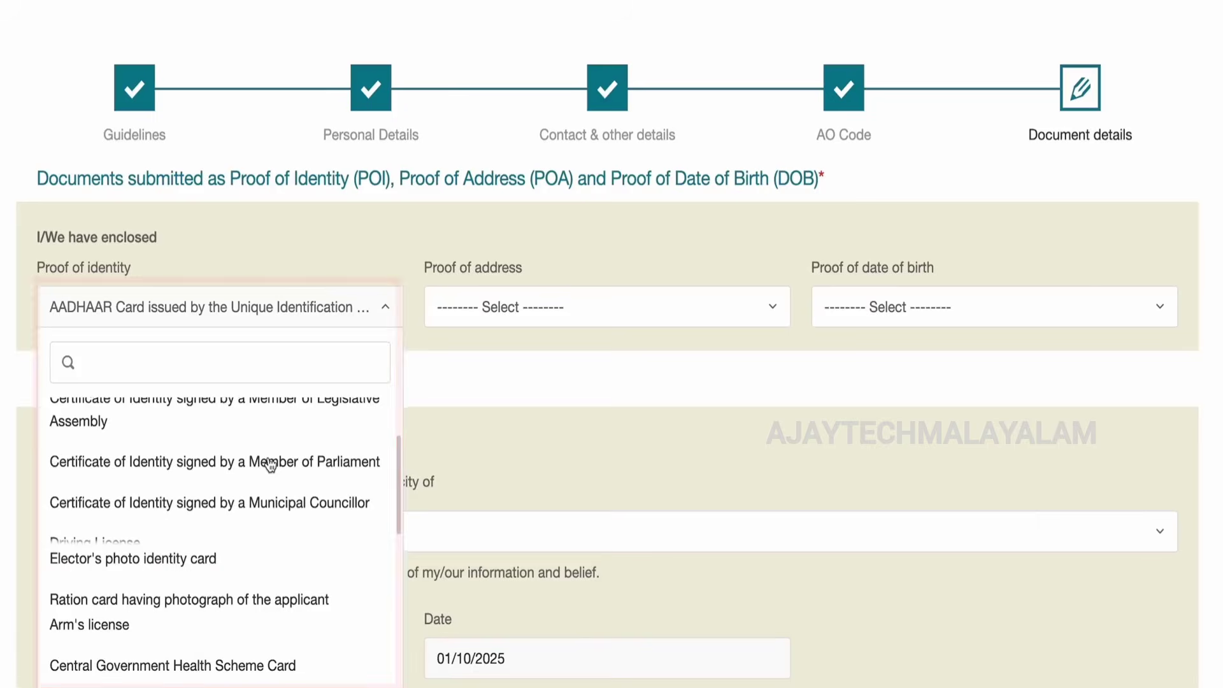
scroll(270, 465, down, 1)
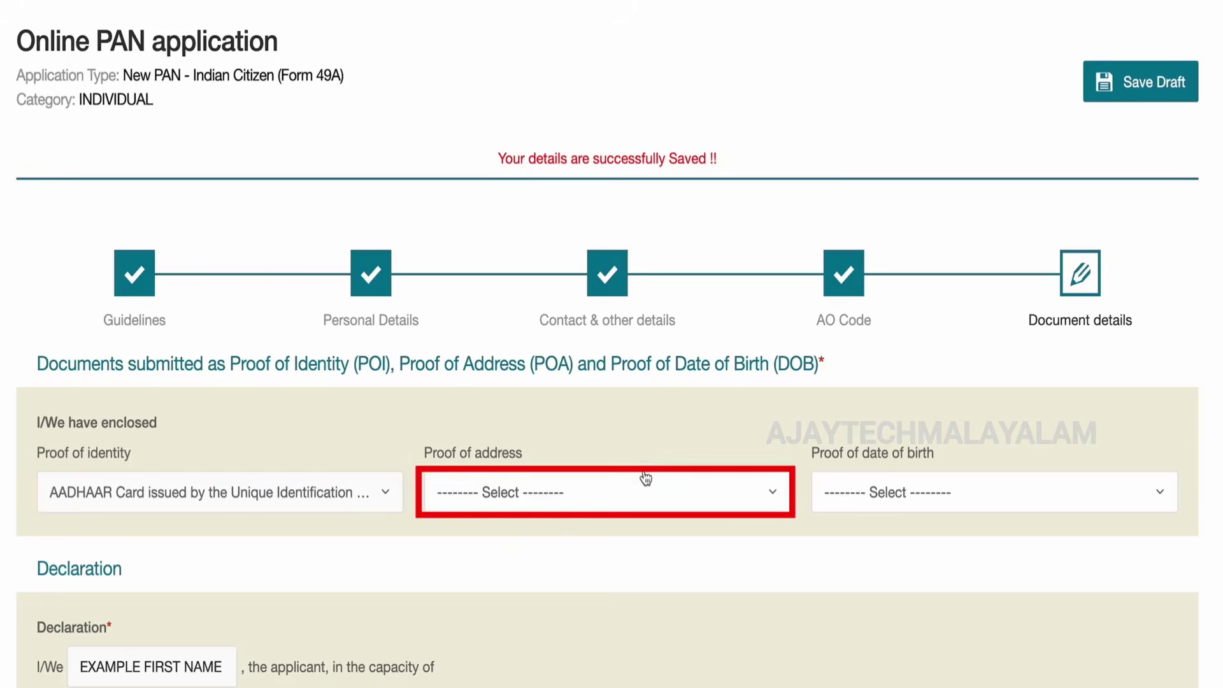
- Choose the AADHAAR Card as proof of address and as proof of date of birth
click(645, 490)
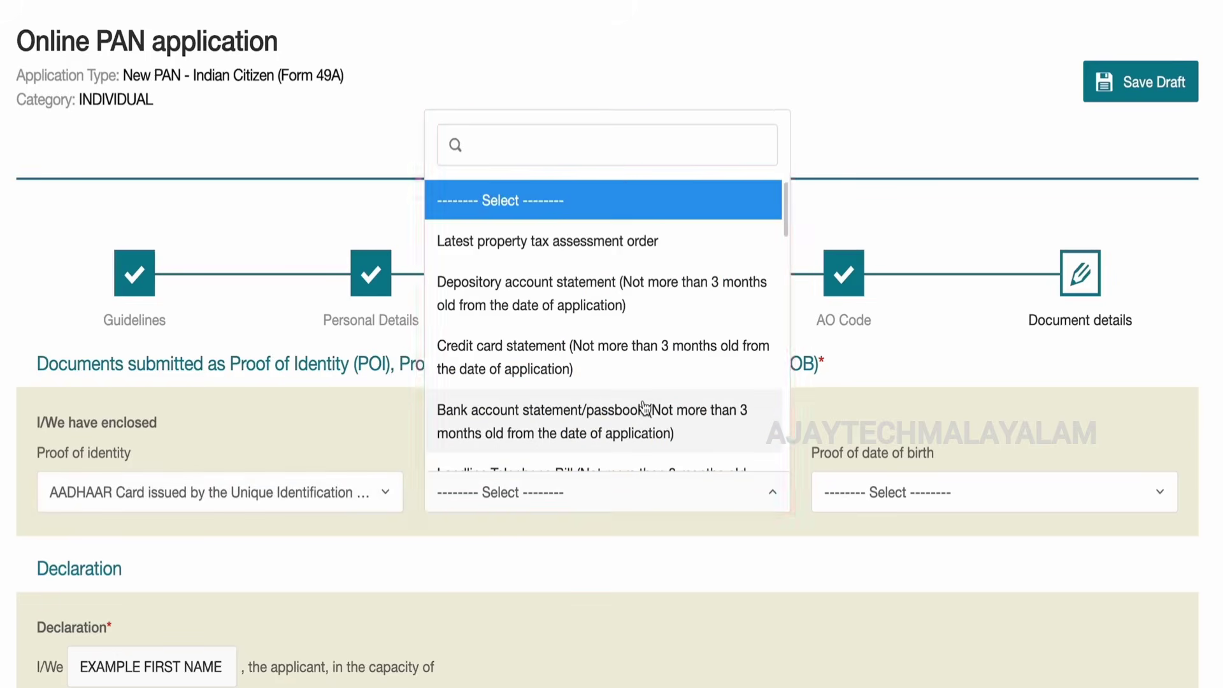
scroll(645, 408, down, 3)
scroll(645, 408, down, 1)
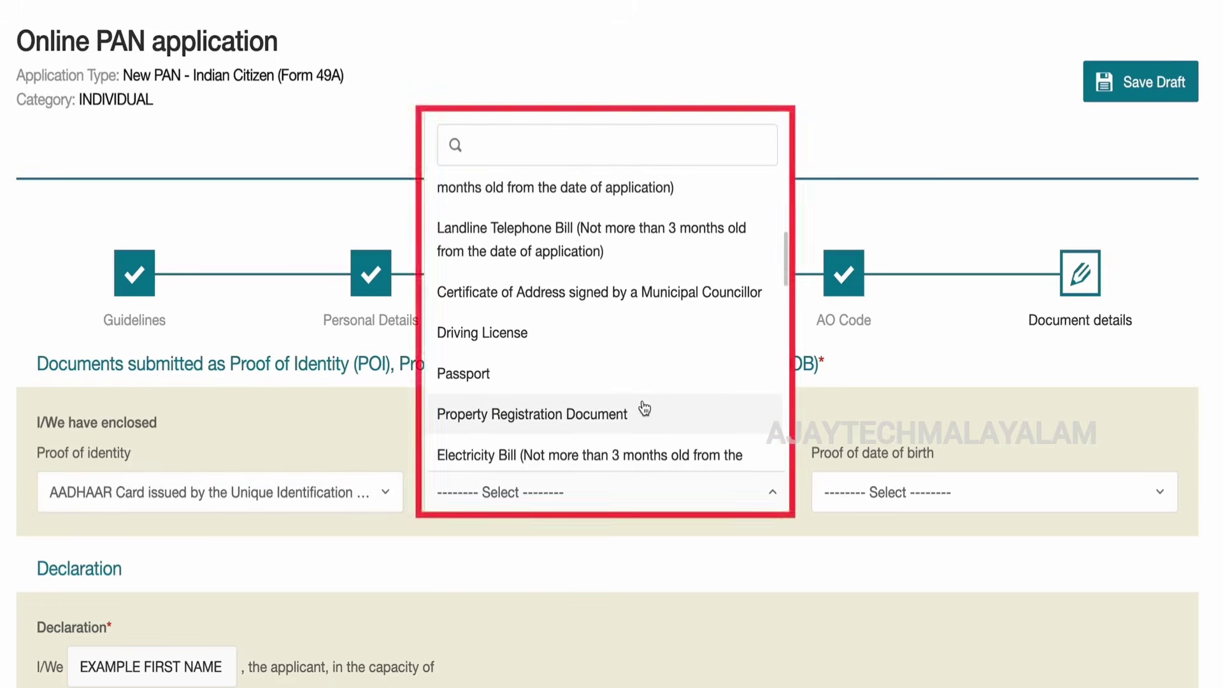
scroll(645, 408, down, 5)
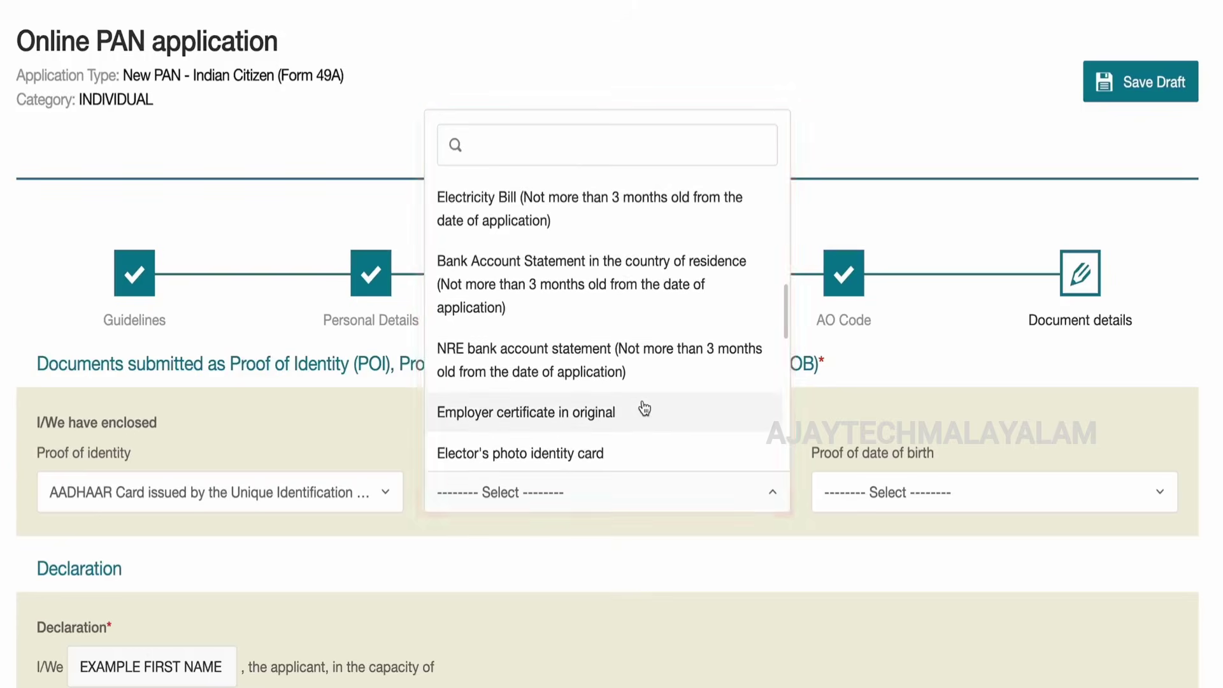
scroll(644, 408, down, 5)
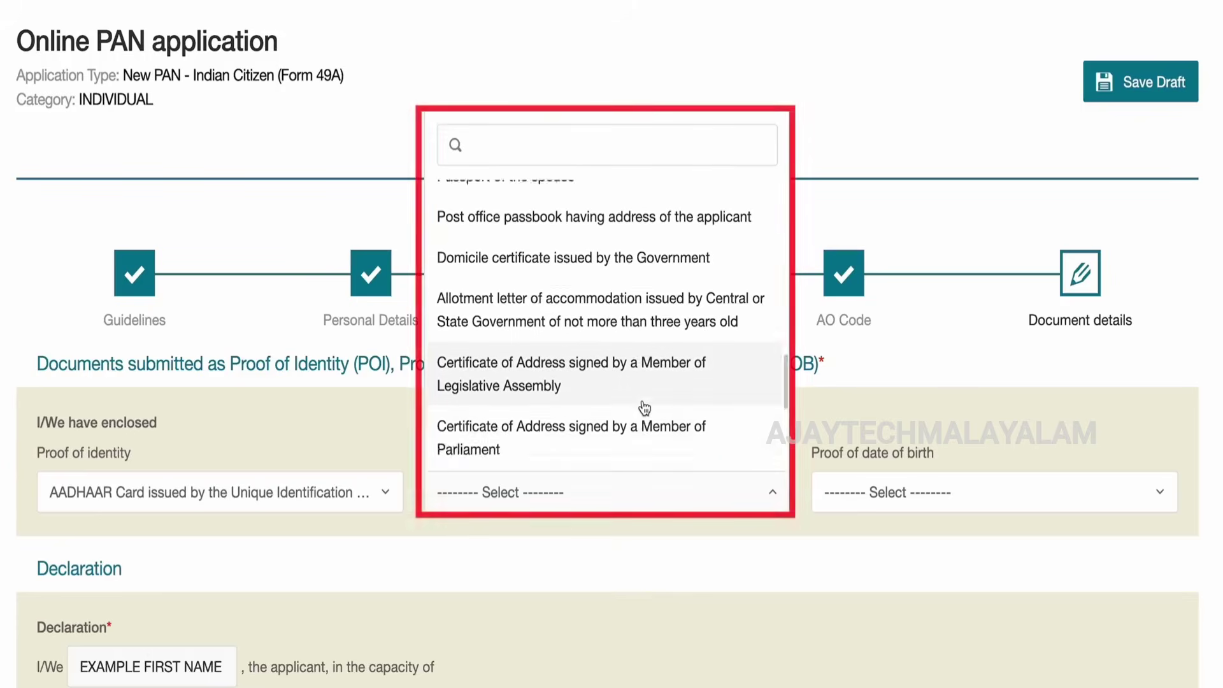
scroll(644, 408, down, 1)
click(587, 240)
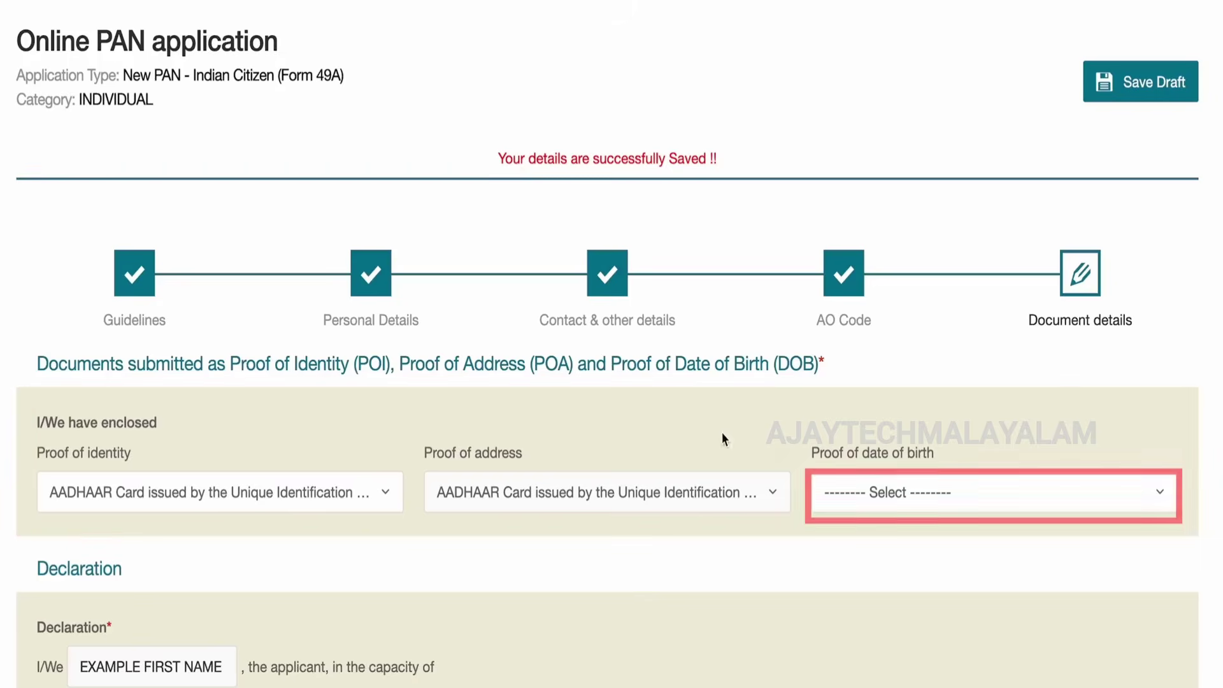
click(919, 492)
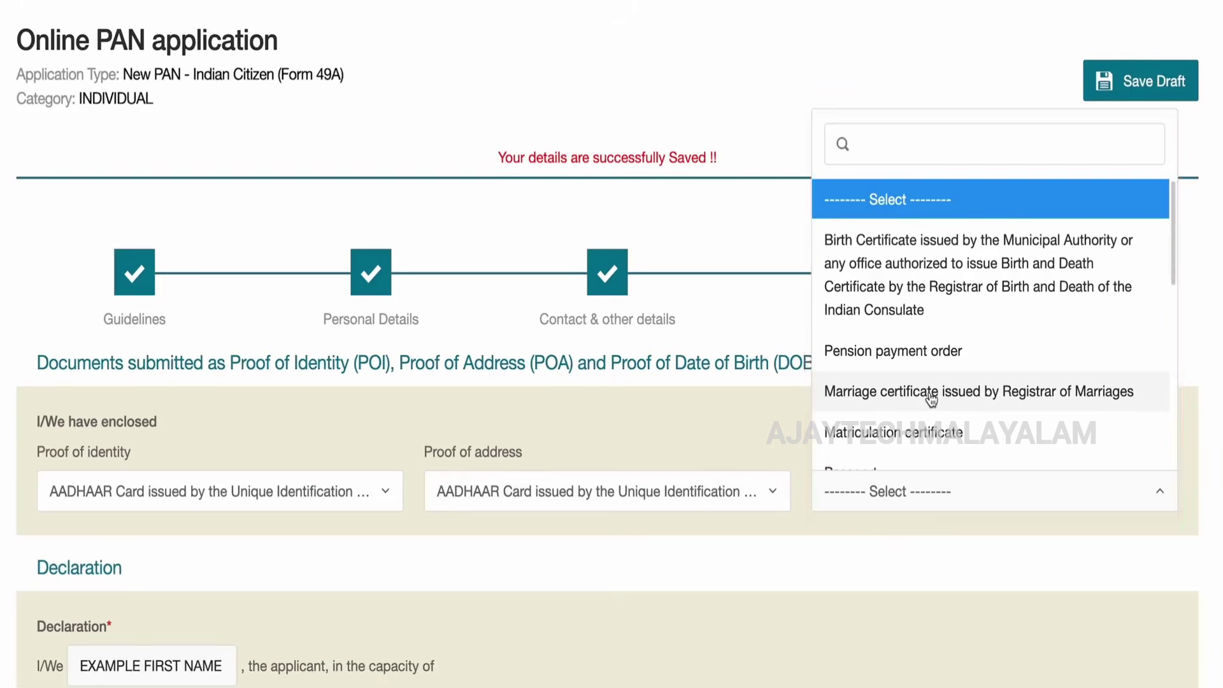
scroll(931, 399, down, 3)
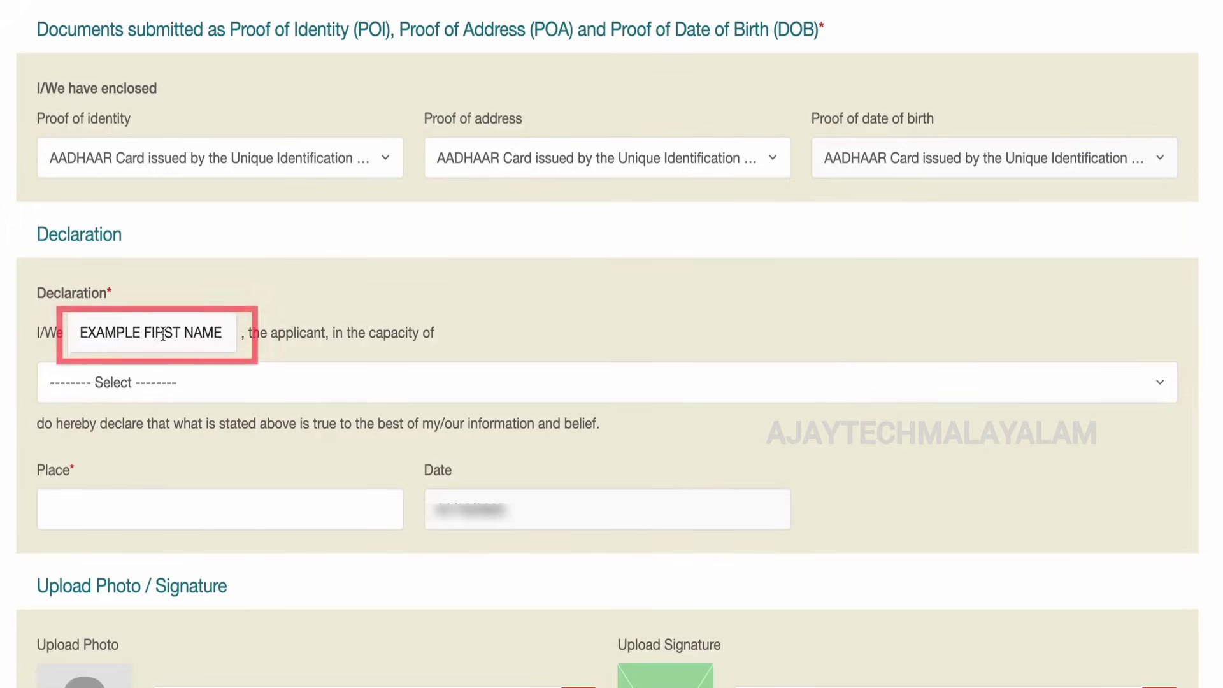
- Declare in the capacity of Himself/Herself with place 'URW', then scroll to Upload Photo / Signature
click(325, 378)
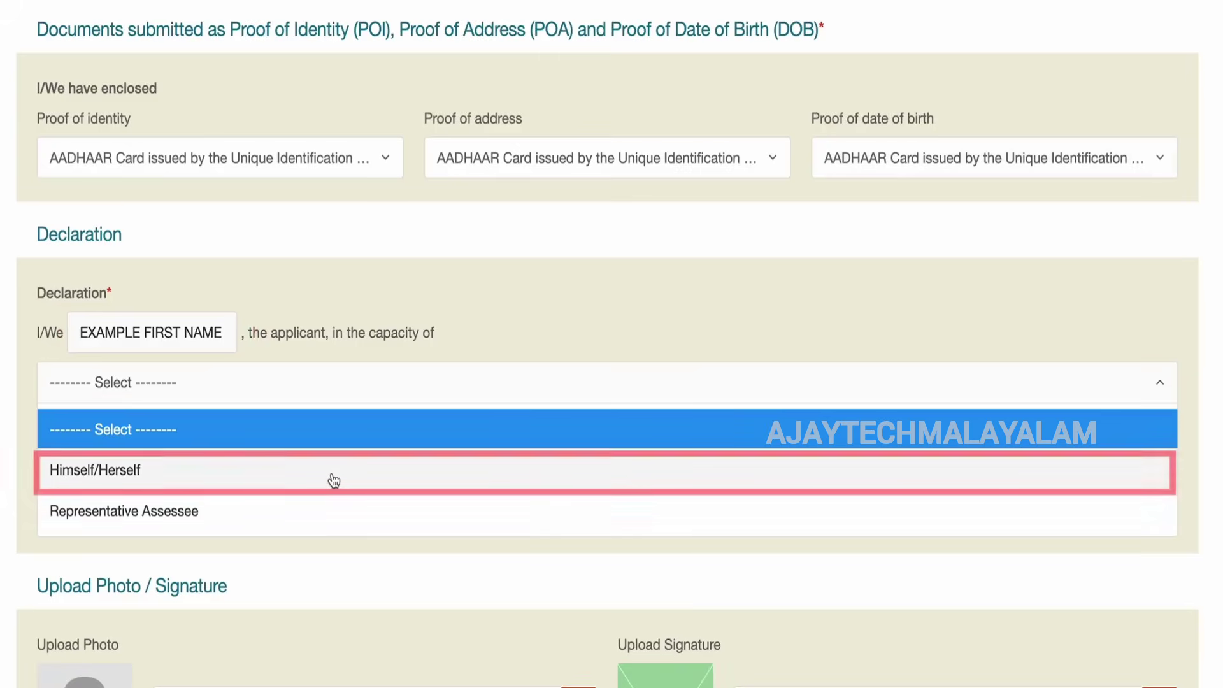
click(334, 481)
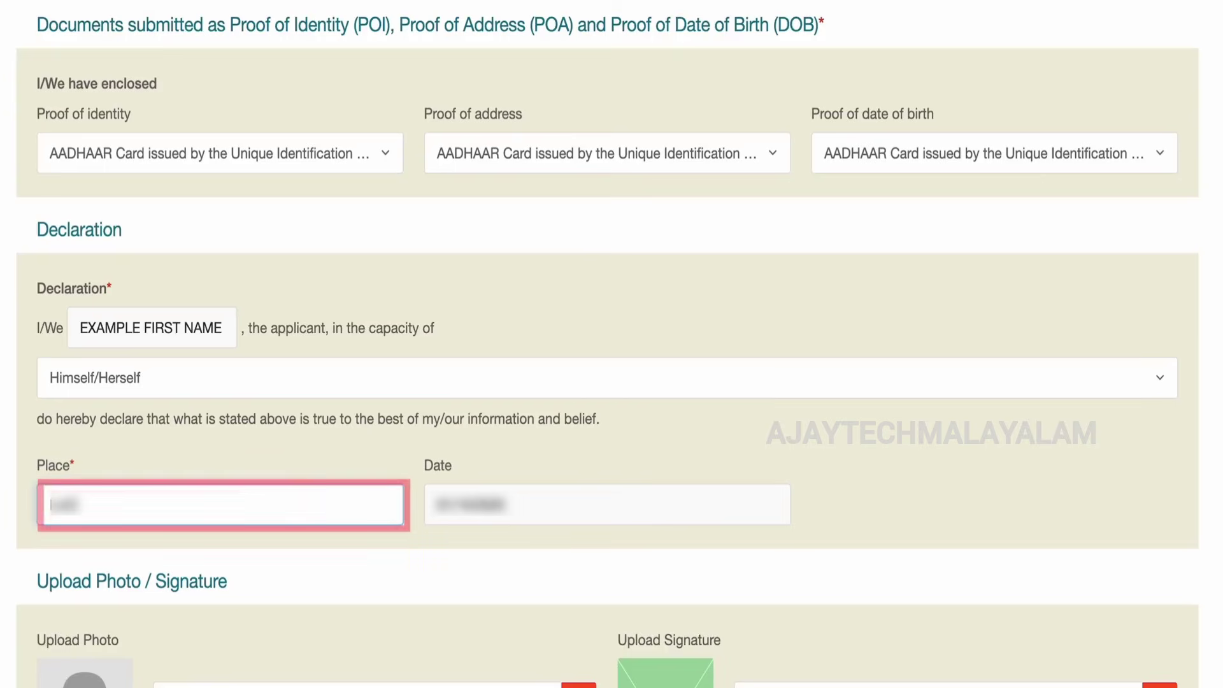
text(URW)
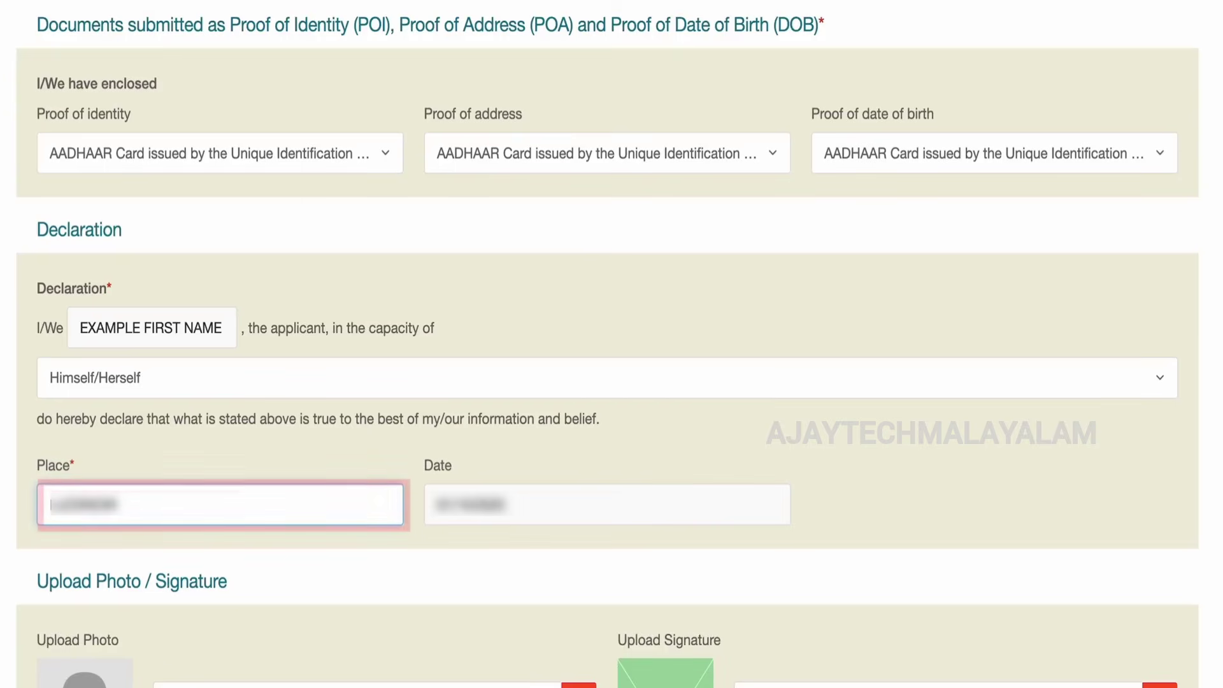
scroll(949, 530, down, 4)
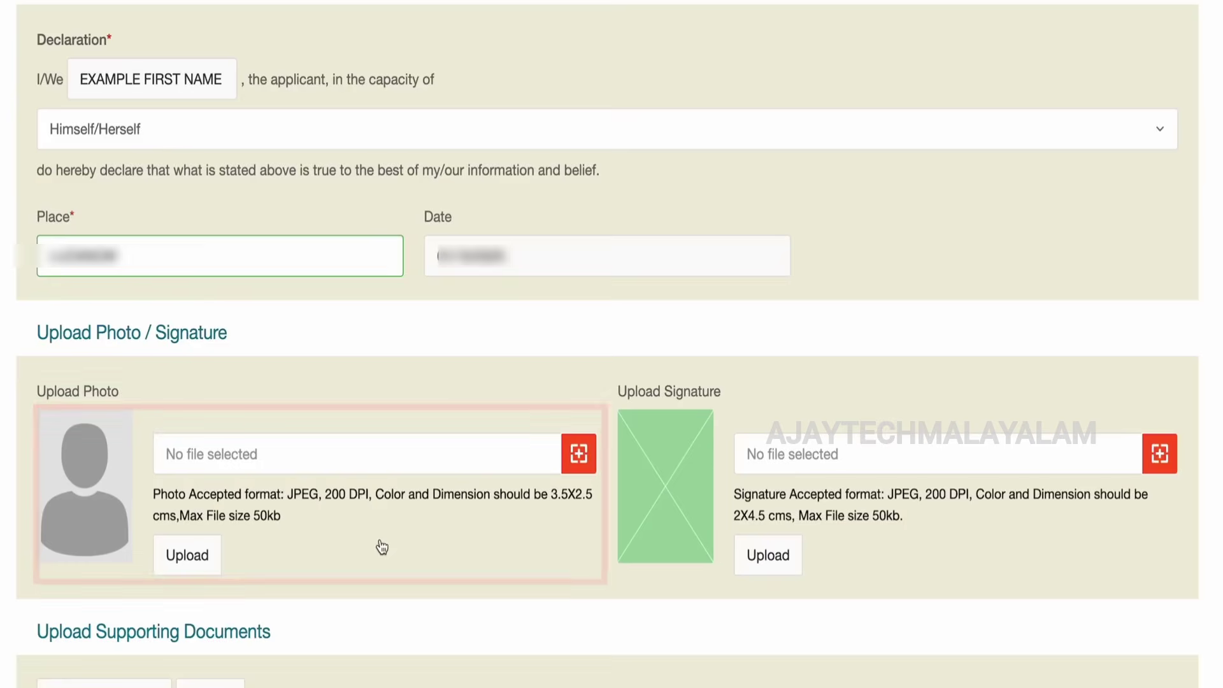
scroll(382, 546, down, 1)
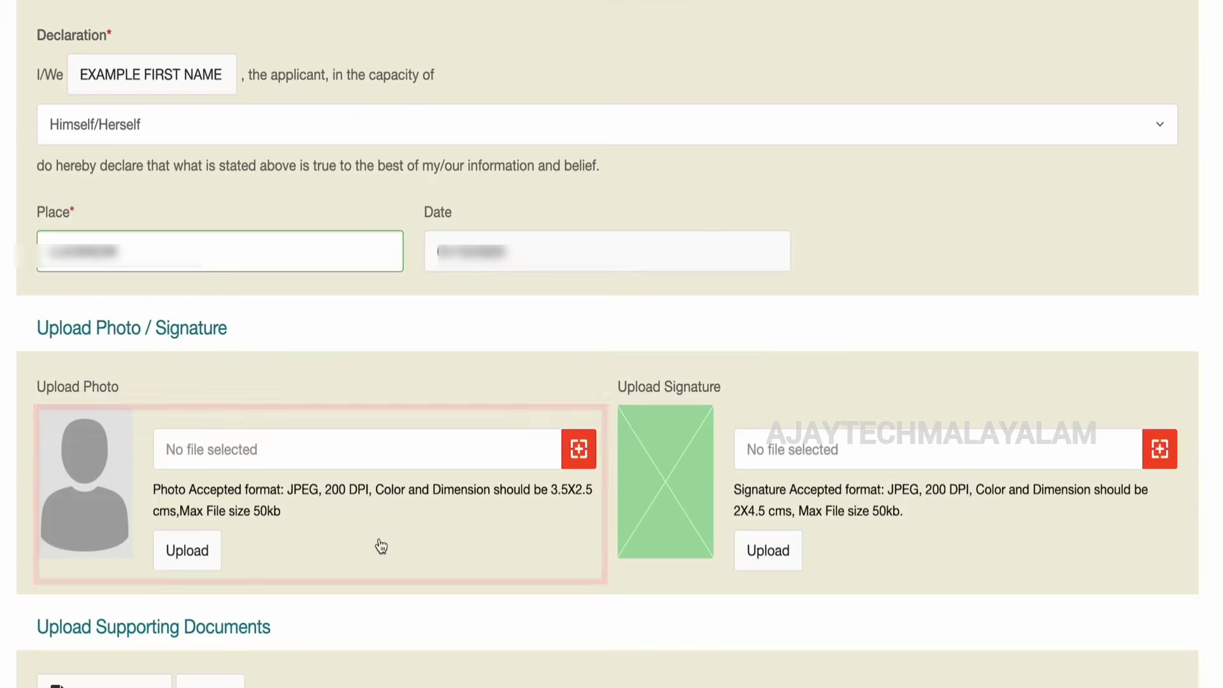
scroll(380, 543, down, 4)
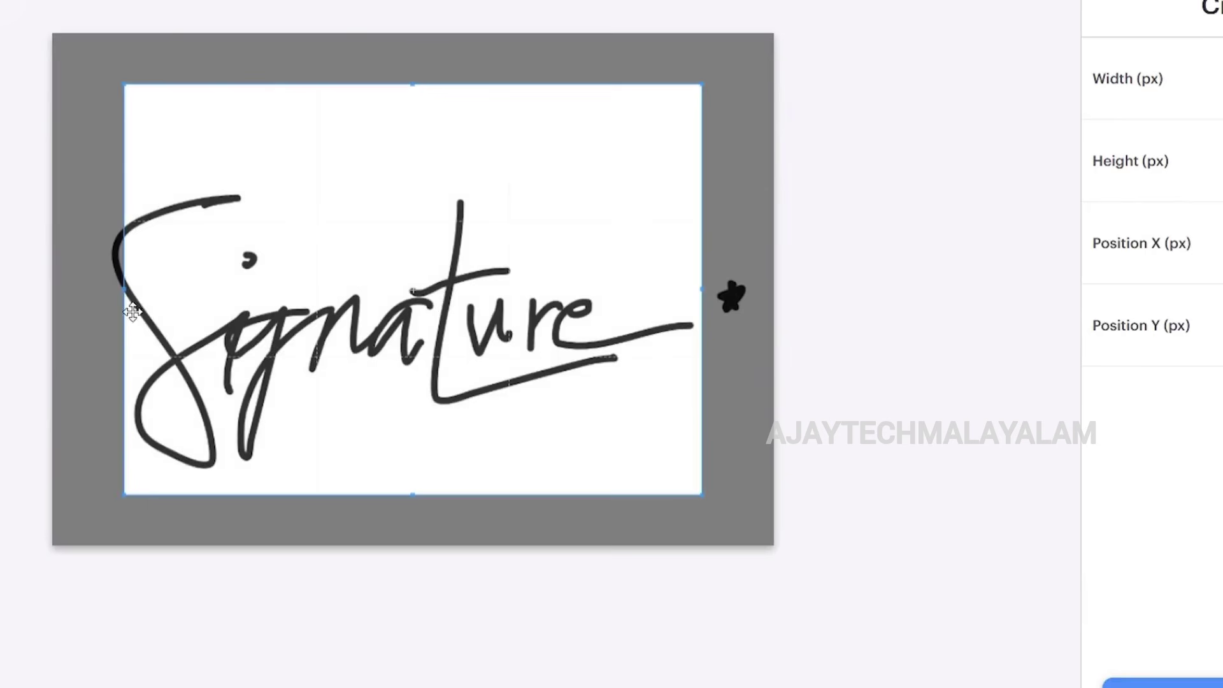
- Redraw the crop box tightly around the handwritten signature, leaving the star mark outside
drag(123, 284, 107, 292)
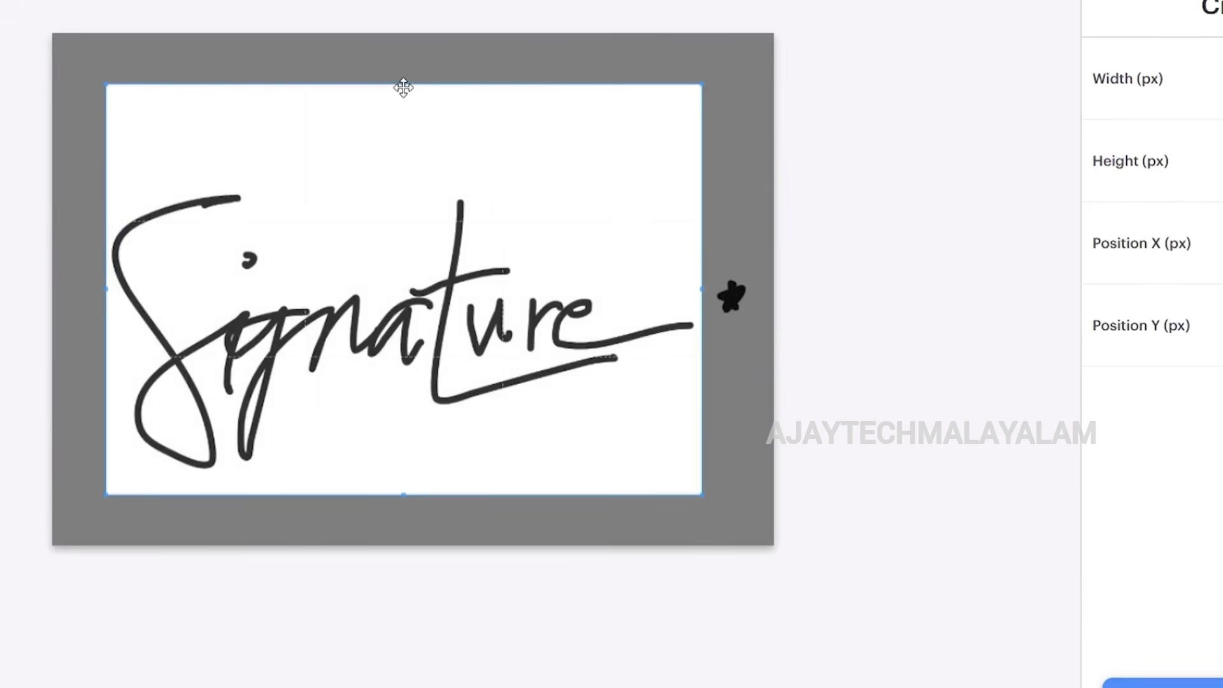
drag(403, 86, 405, 163)
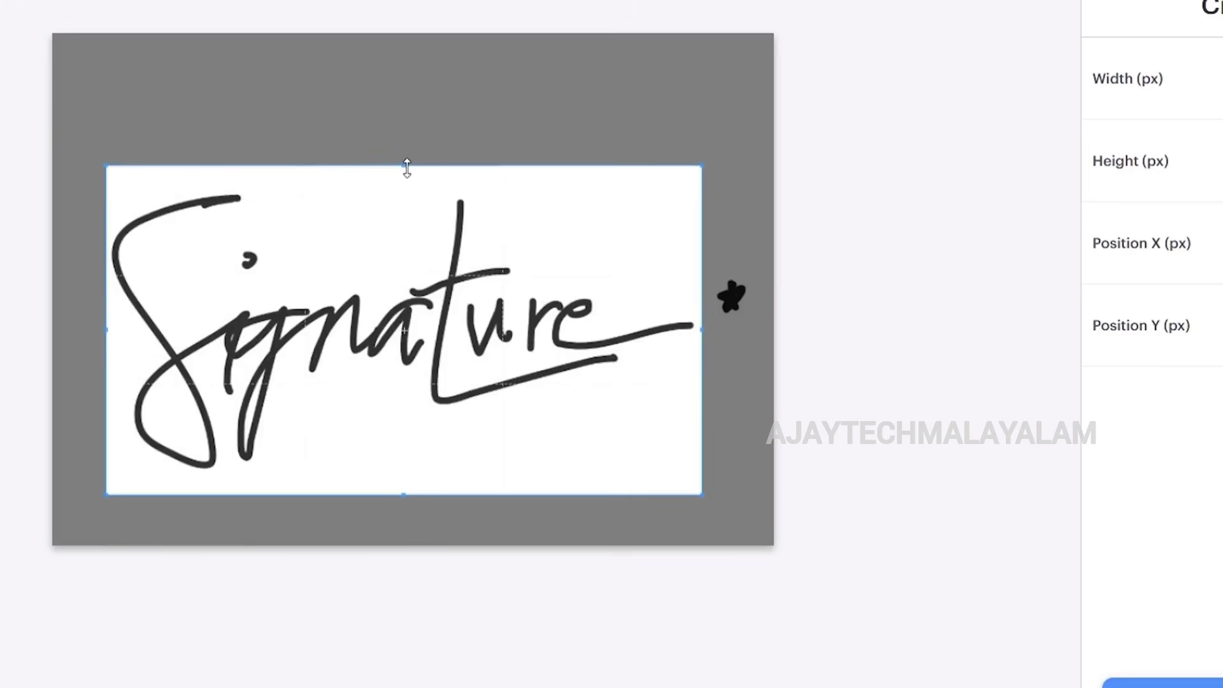
drag(707, 333, 738, 319)
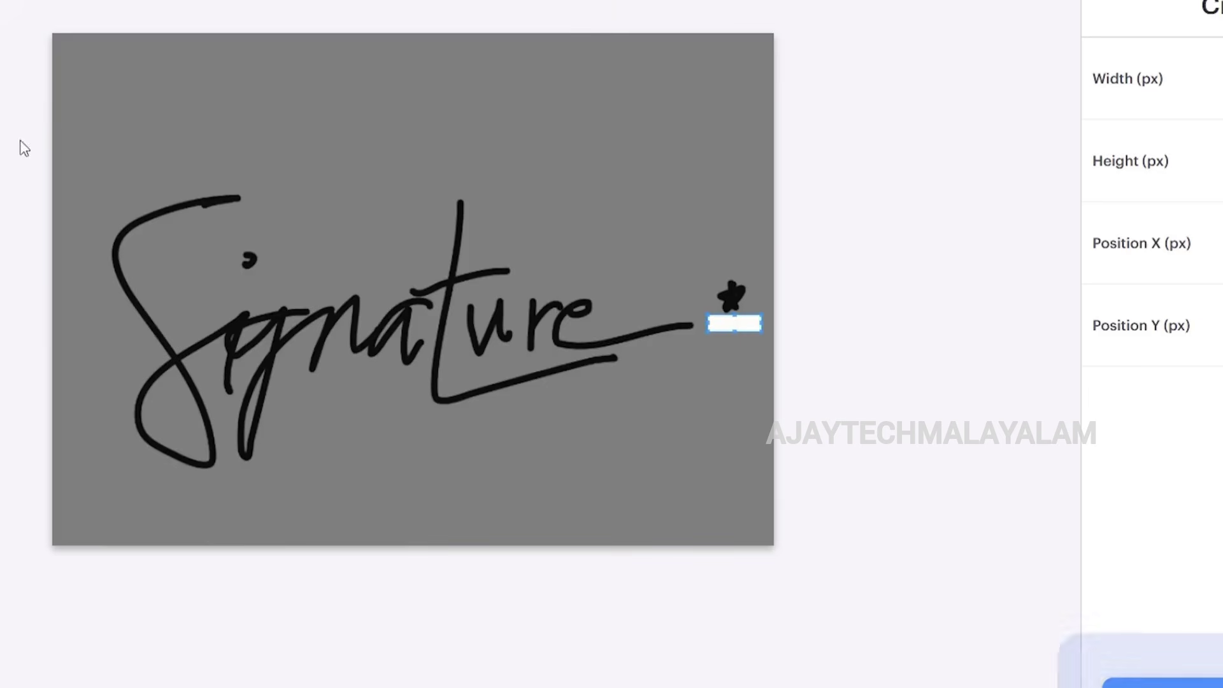
mouse_move(74, 168)
mouse_down()
mouse_move(185, 210)
mouse_move(624, 470)
mouse_move(700, 476)
mouse_up()
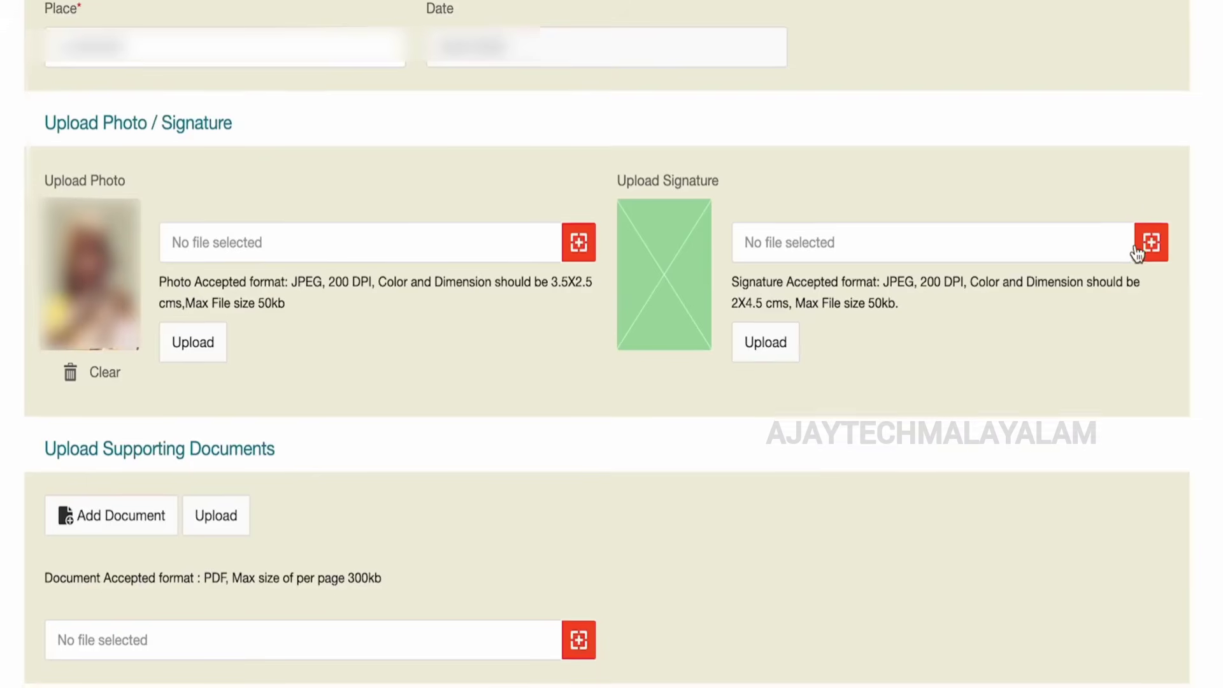
- Attach the signature JPEG under Upload Signature and upload it beside the photo
click(1150, 241)
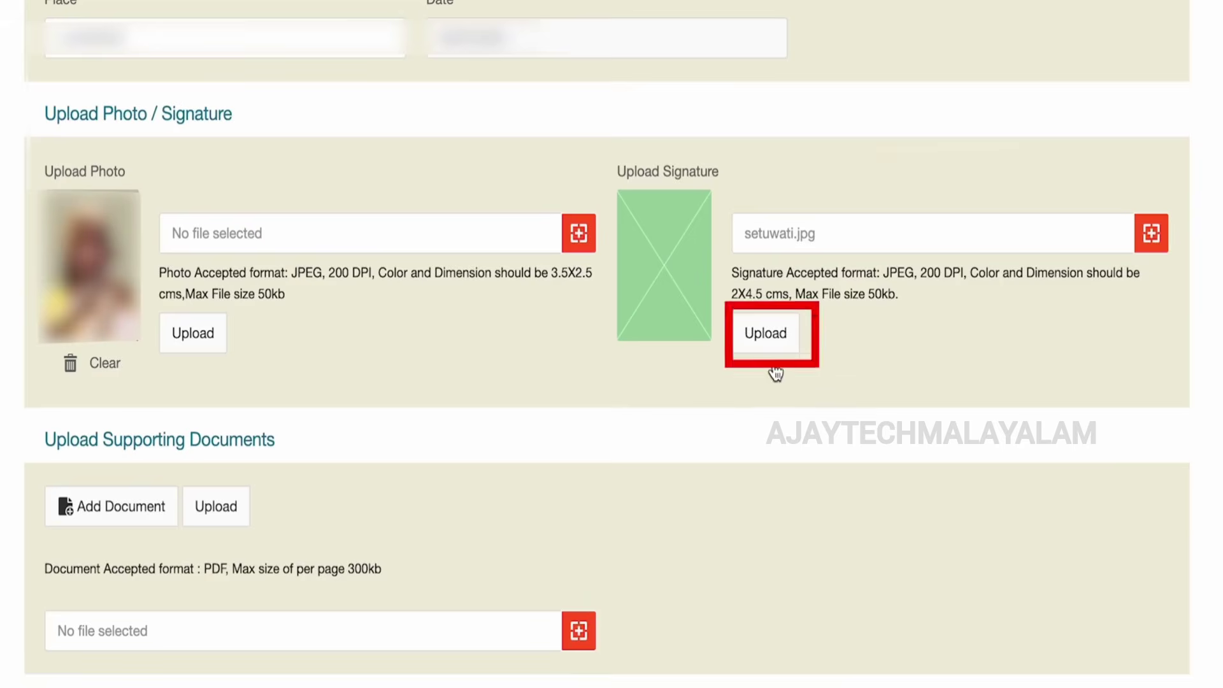
click(764, 333)
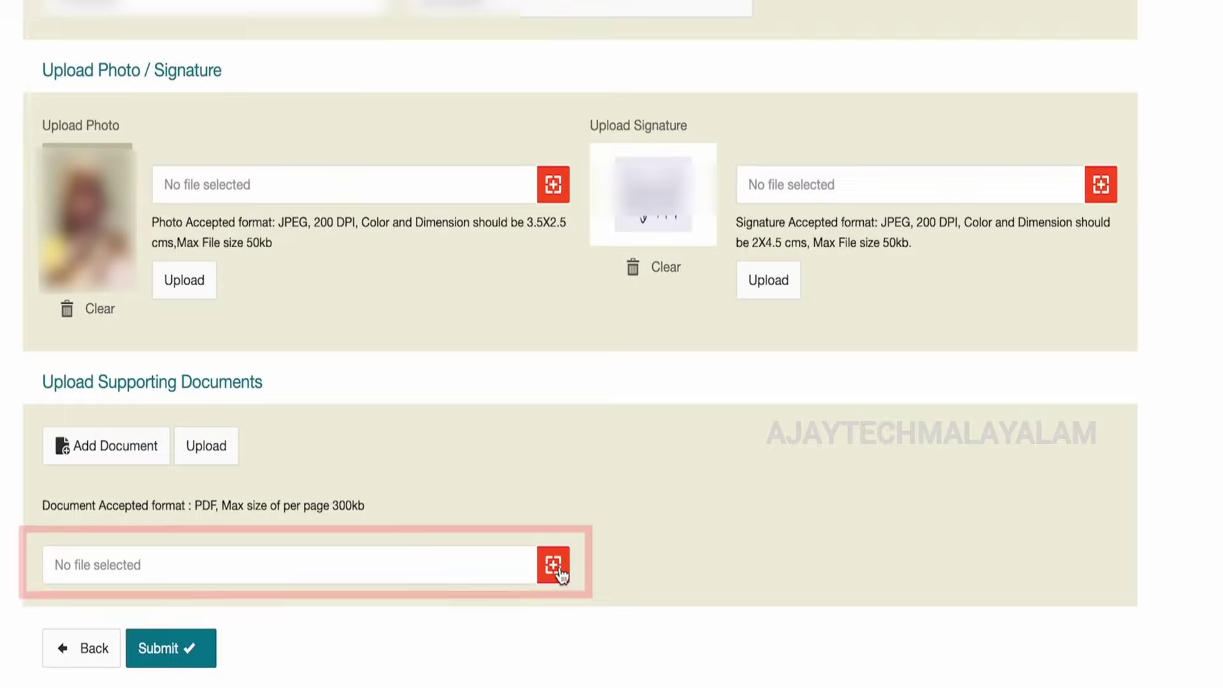
- Upload the compressed supporting PDF document and submit the application form
click(575, 540)
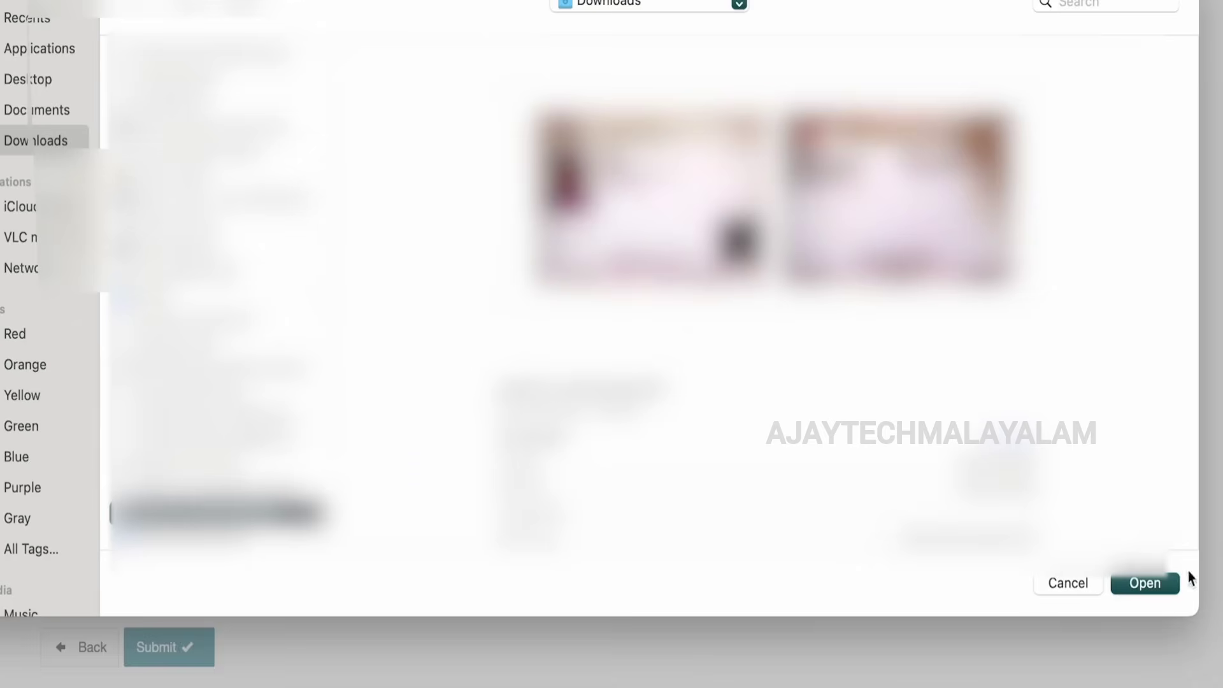
click(1145, 587)
click(203, 449)
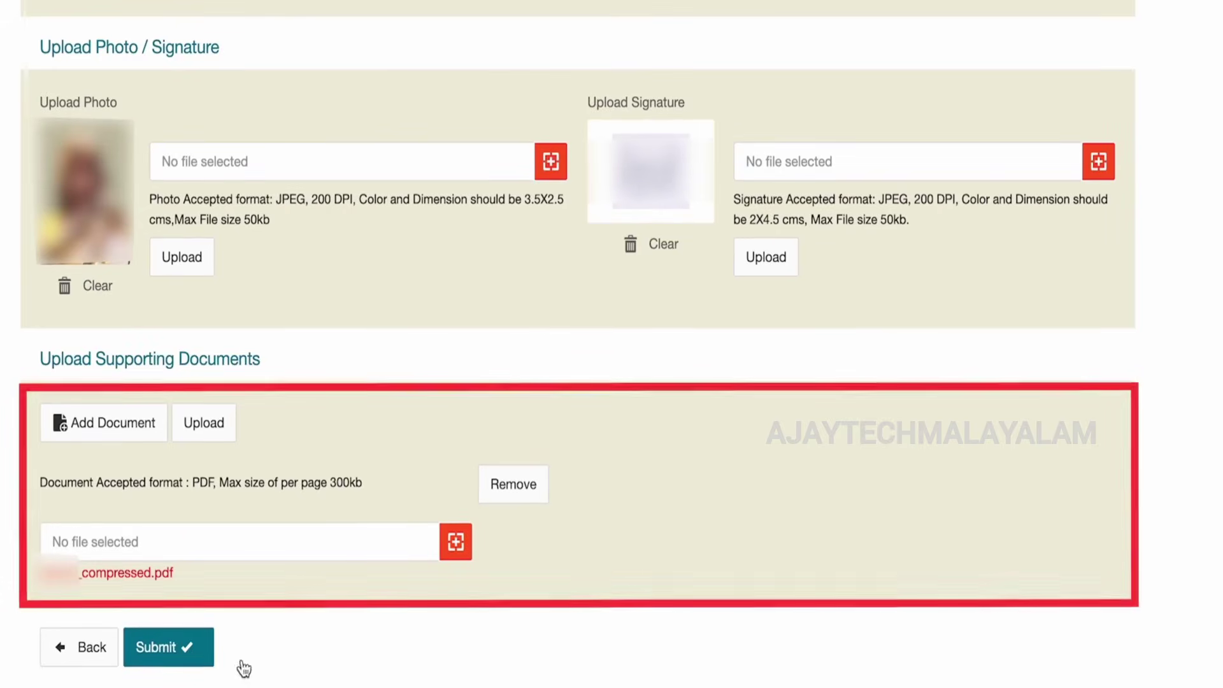
click(155, 648)
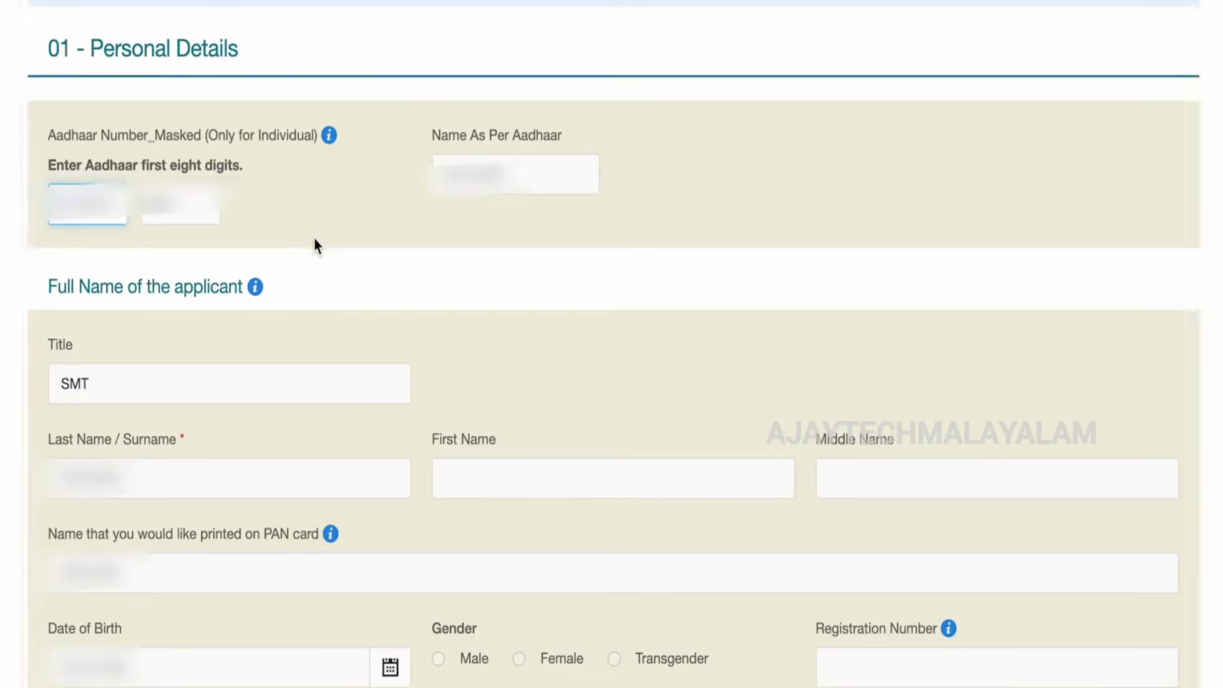
scroll(314, 245, down, 1)
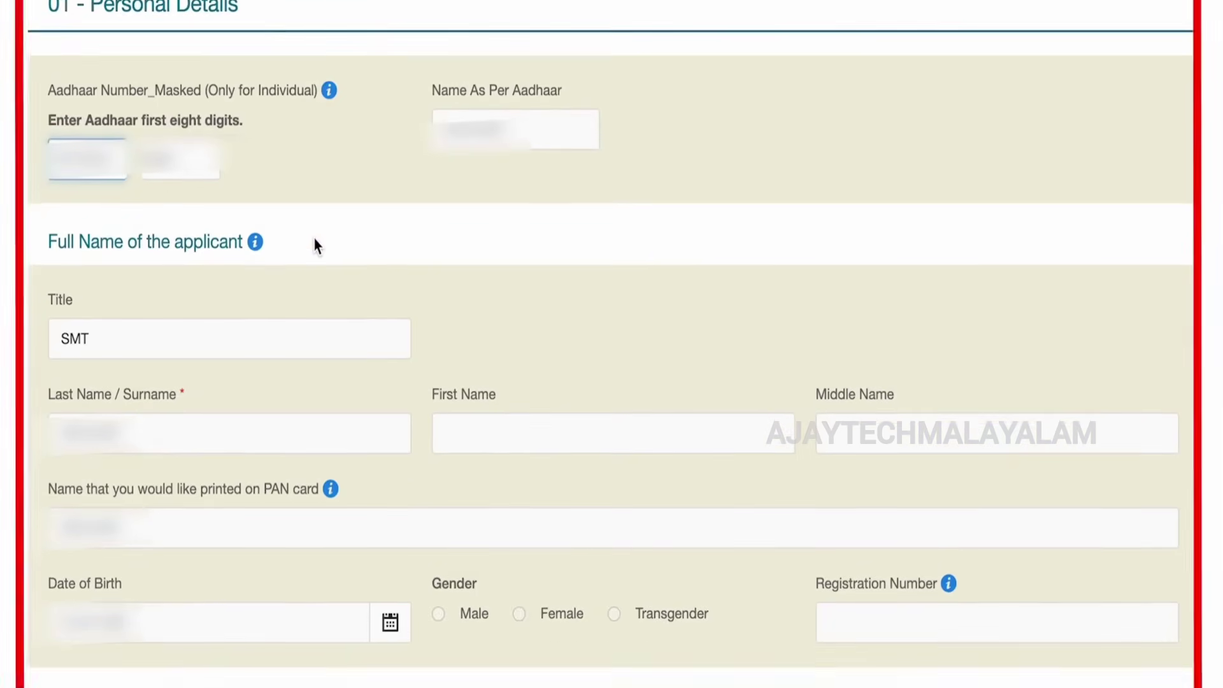
scroll(522, 182, down, 10)
scroll(522, 181, down, 2)
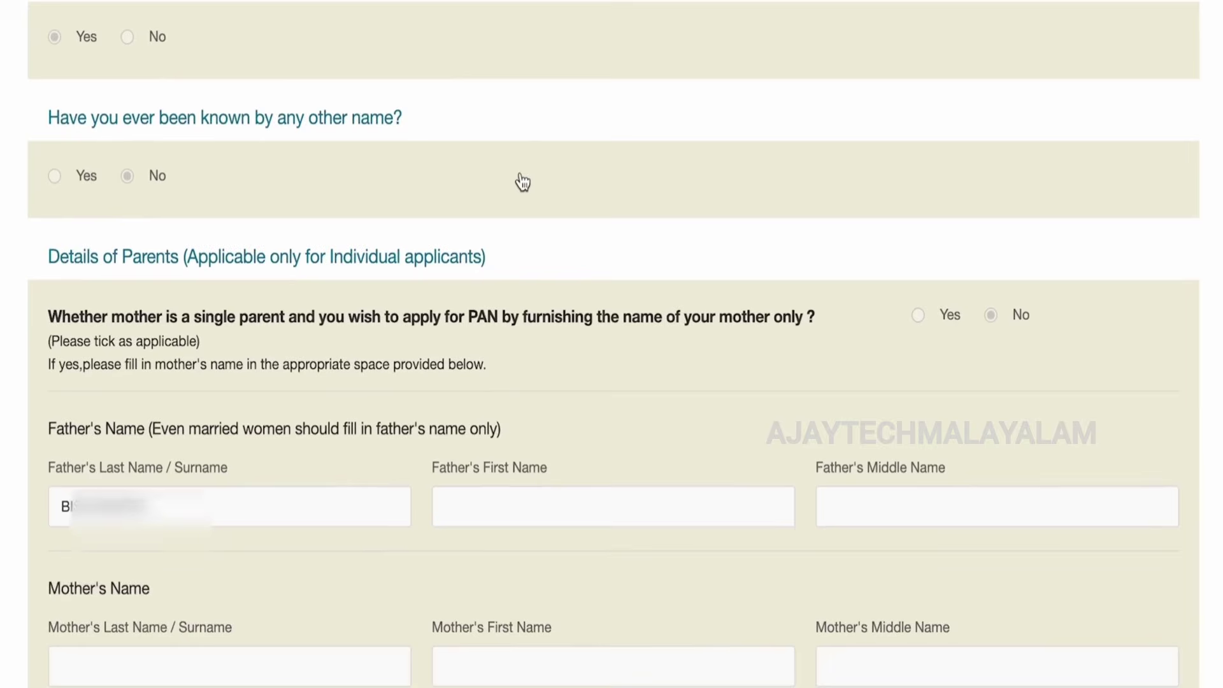
scroll(522, 182, down, 3)
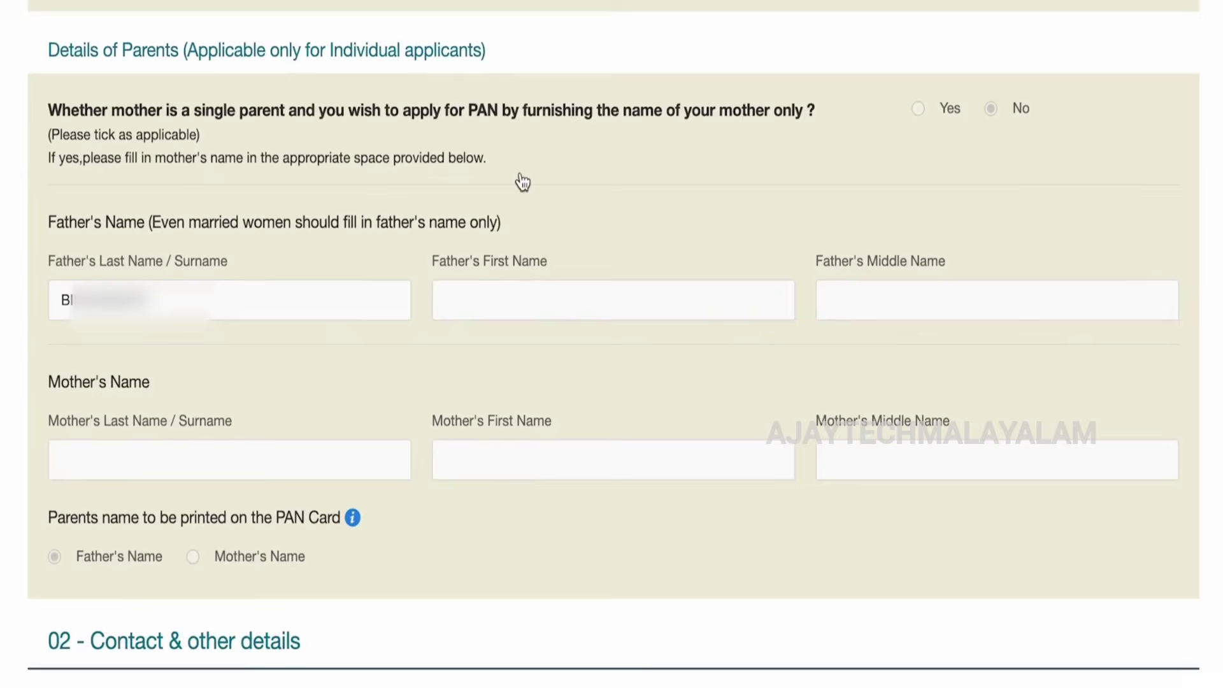
scroll(522, 182, down, 6)
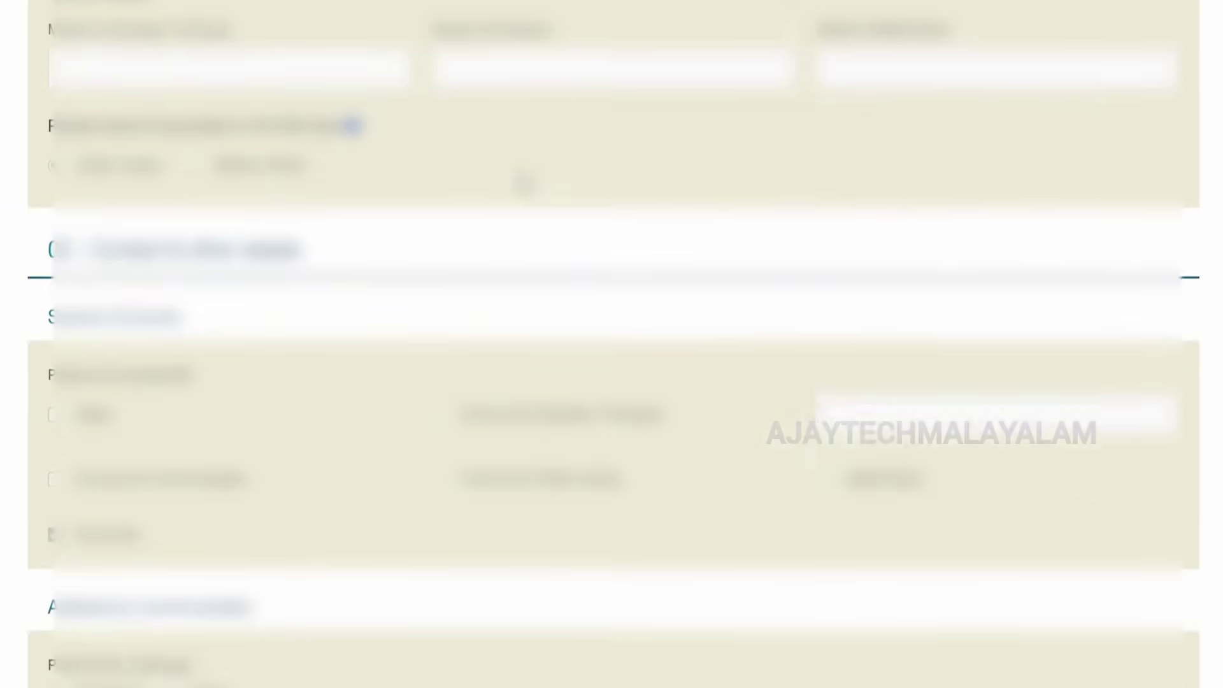
scroll(522, 183, down, 5)
scroll(521, 181, down, 9)
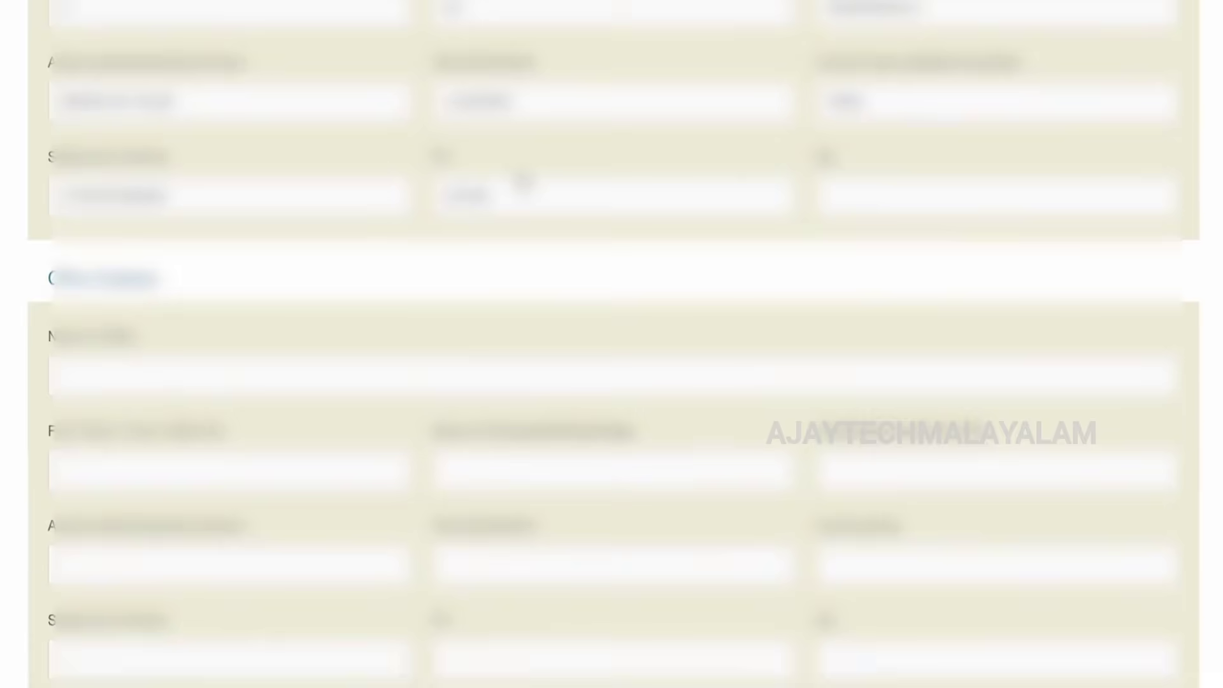
scroll(522, 181, down, 12)
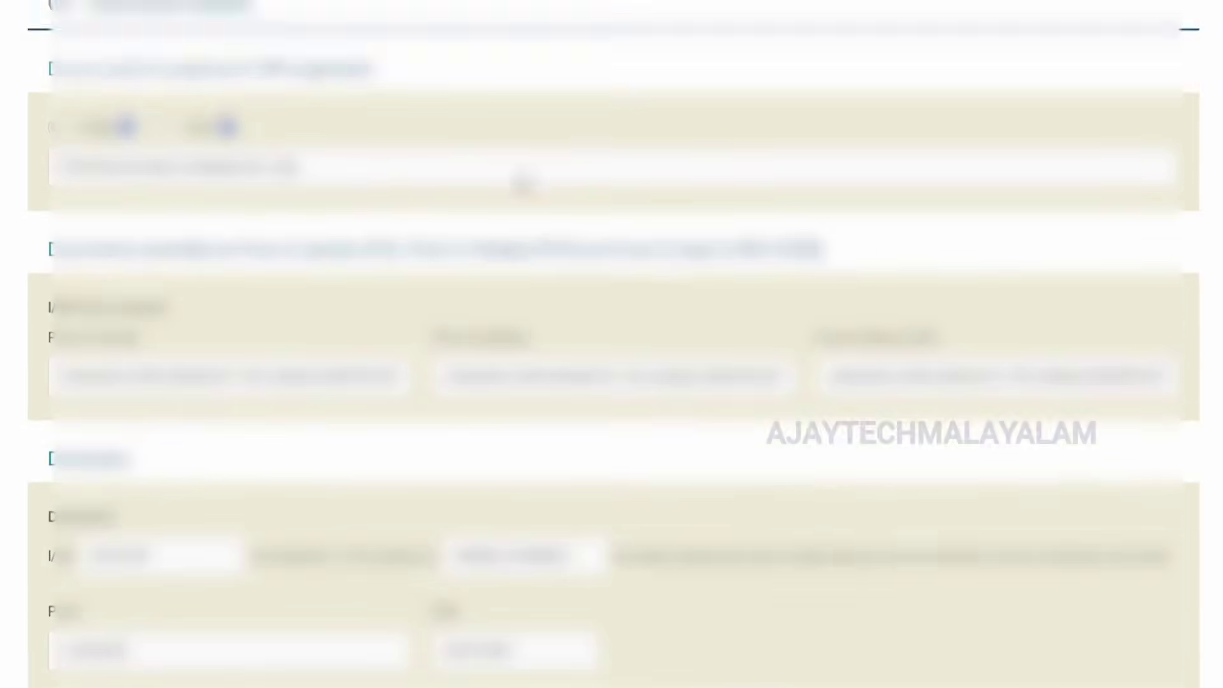
scroll(522, 185, down, 1)
scroll(521, 180, down, 8)
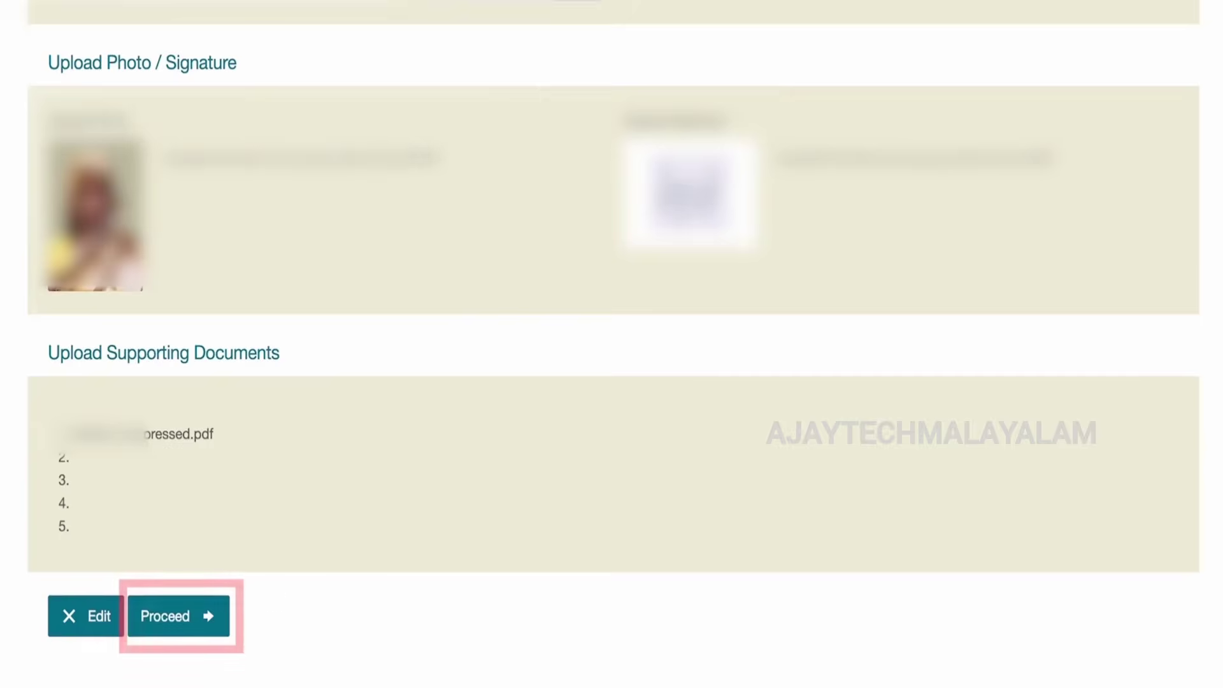
scroll(196, 534, up, 7)
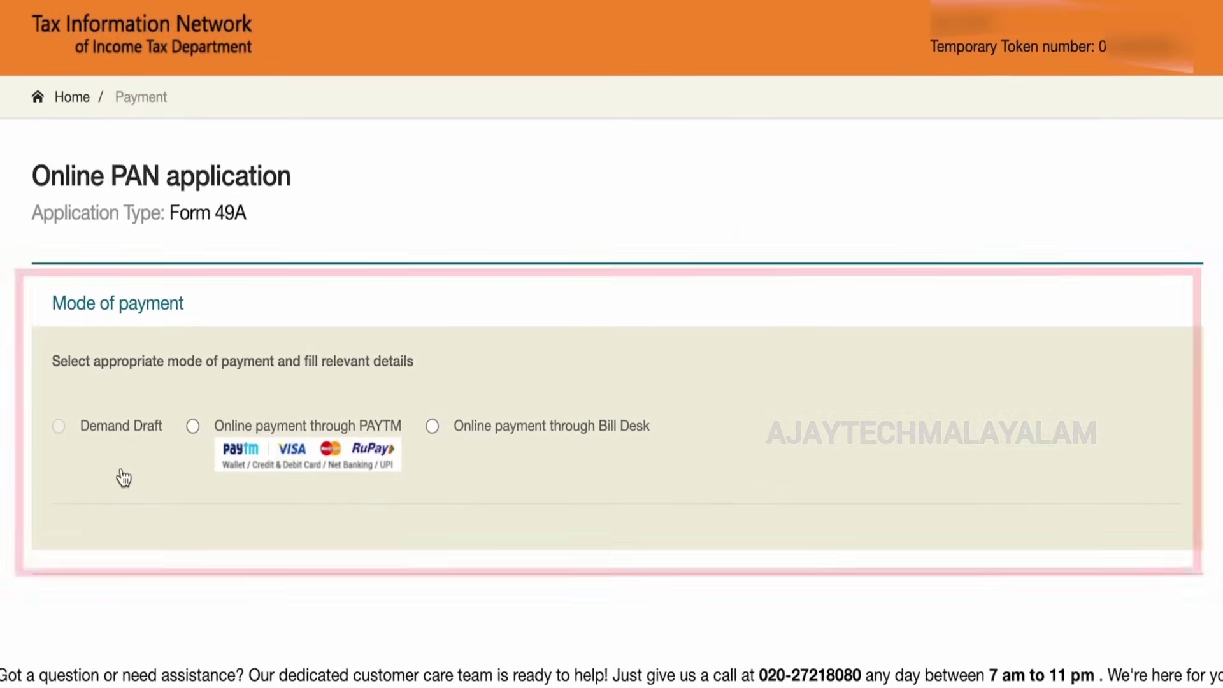
- Choose online payment, accept the terms of service, and confirm paying the 106.90 fee
click(193, 427)
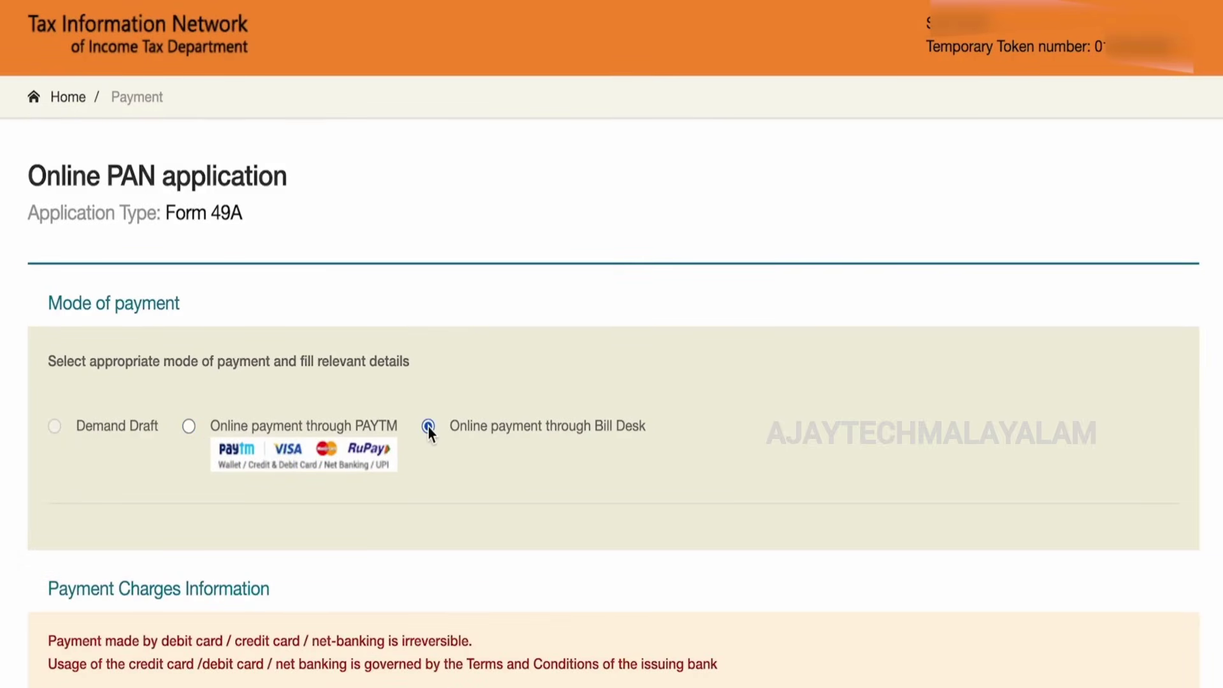
scroll(430, 433, down, 10)
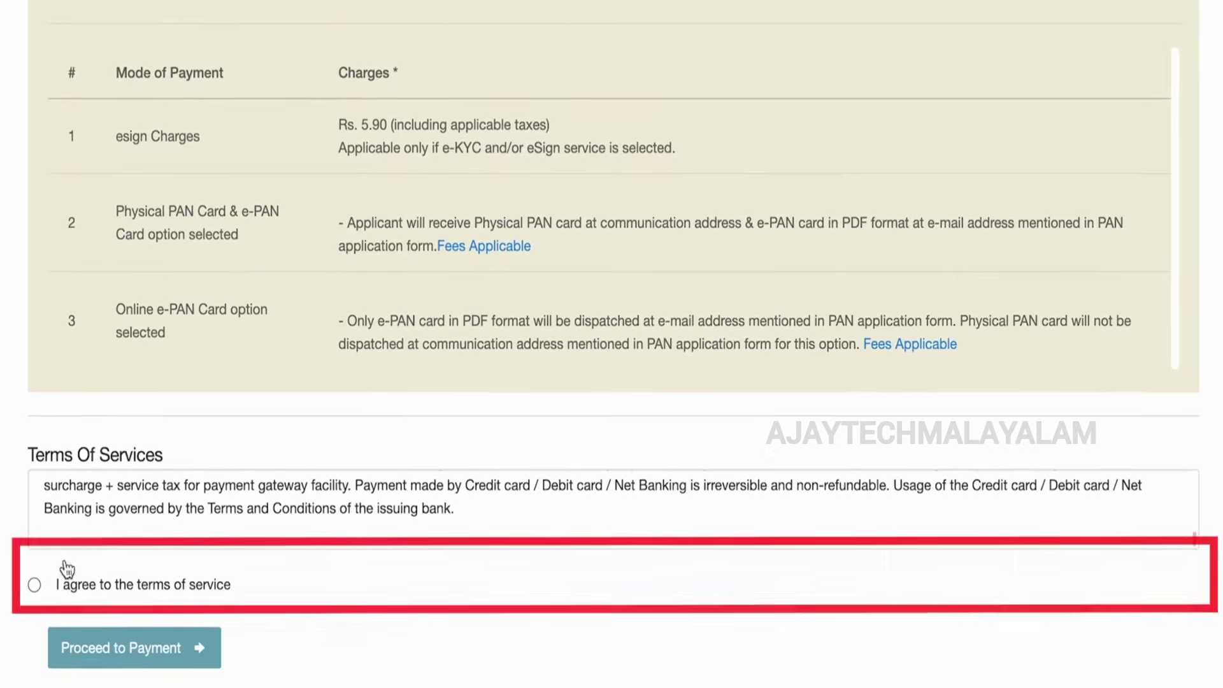
click(33, 572)
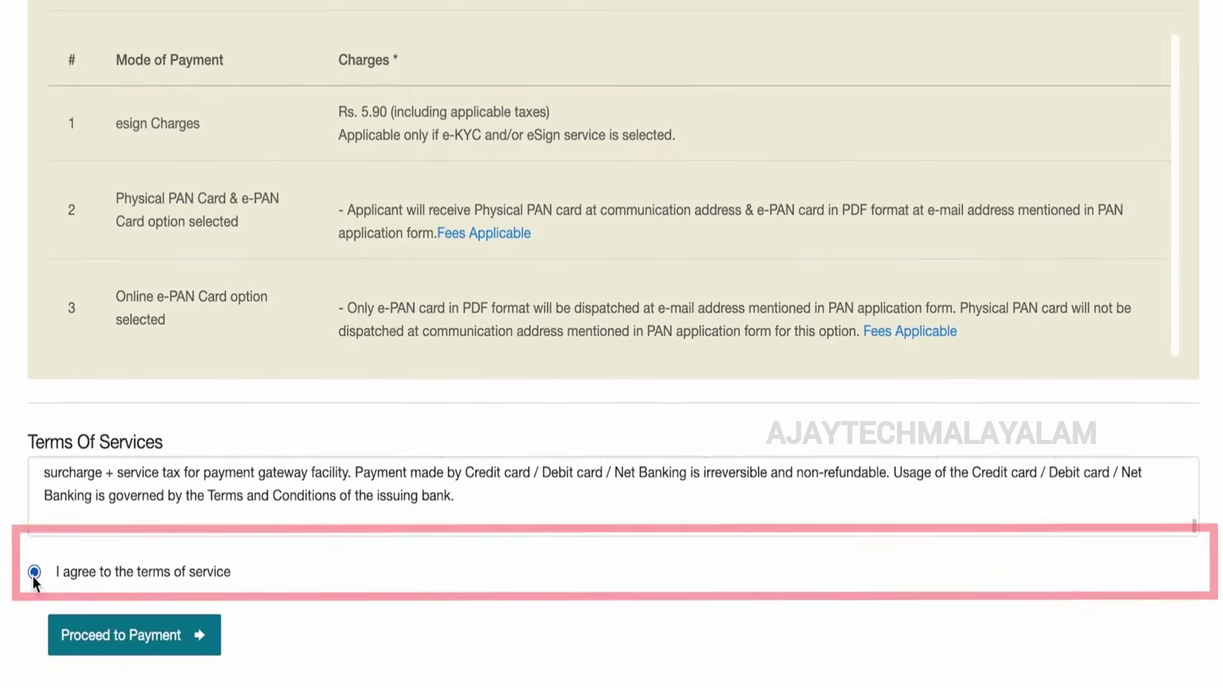
click(160, 659)
click(65, 605)
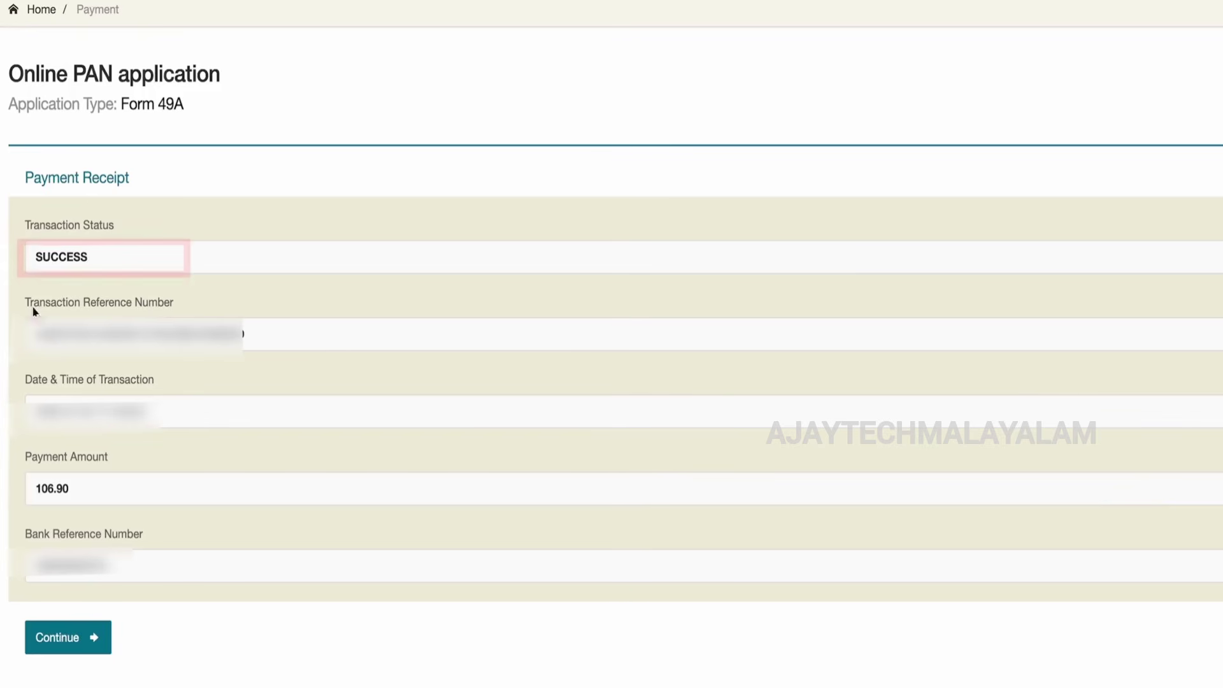
- Continue from the confirmation page on to Aadhaar authentication
click(58, 258)
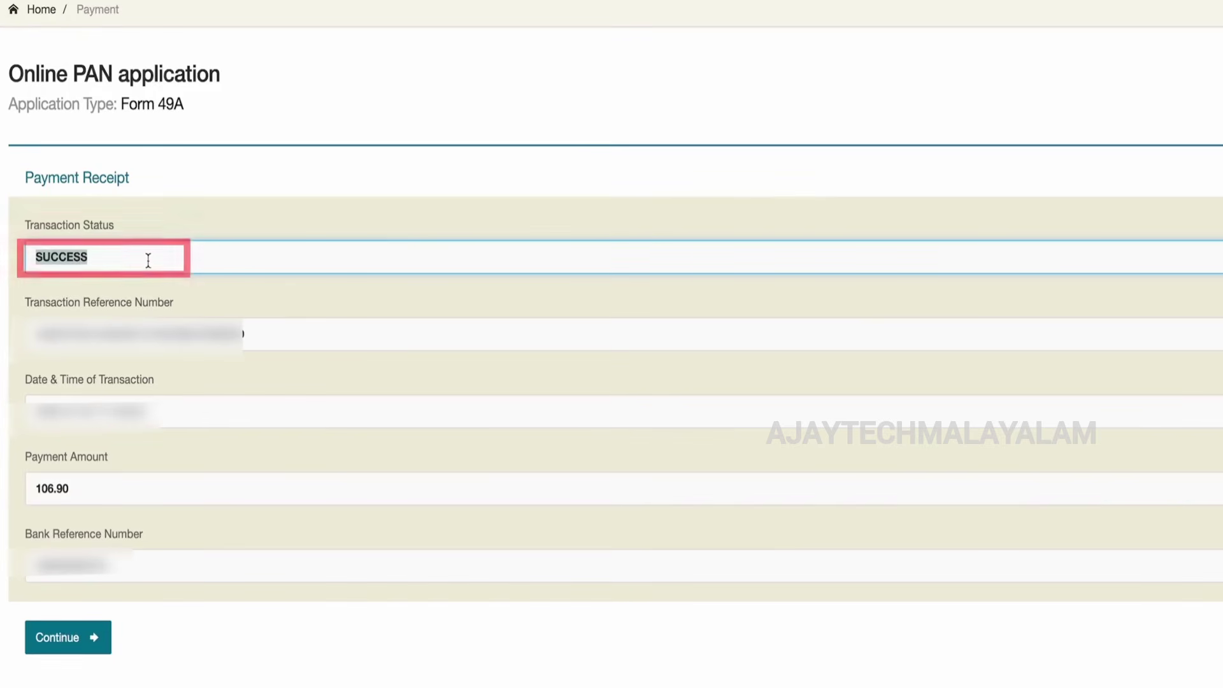
key(Tab)
key(Tab)
key(Tab)
click(242, 575)
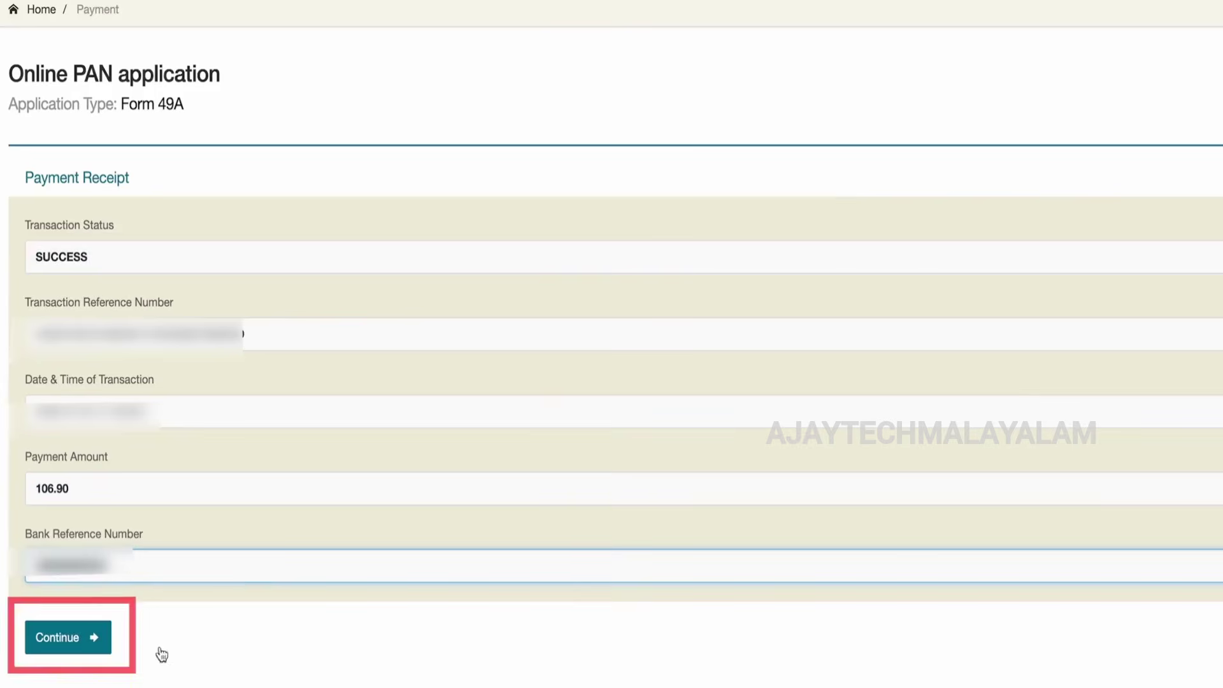
click(96, 639)
- Give Aadhaar consent, generate an OTP, and submit the received code for verification
scroll(159, 535, down, 2)
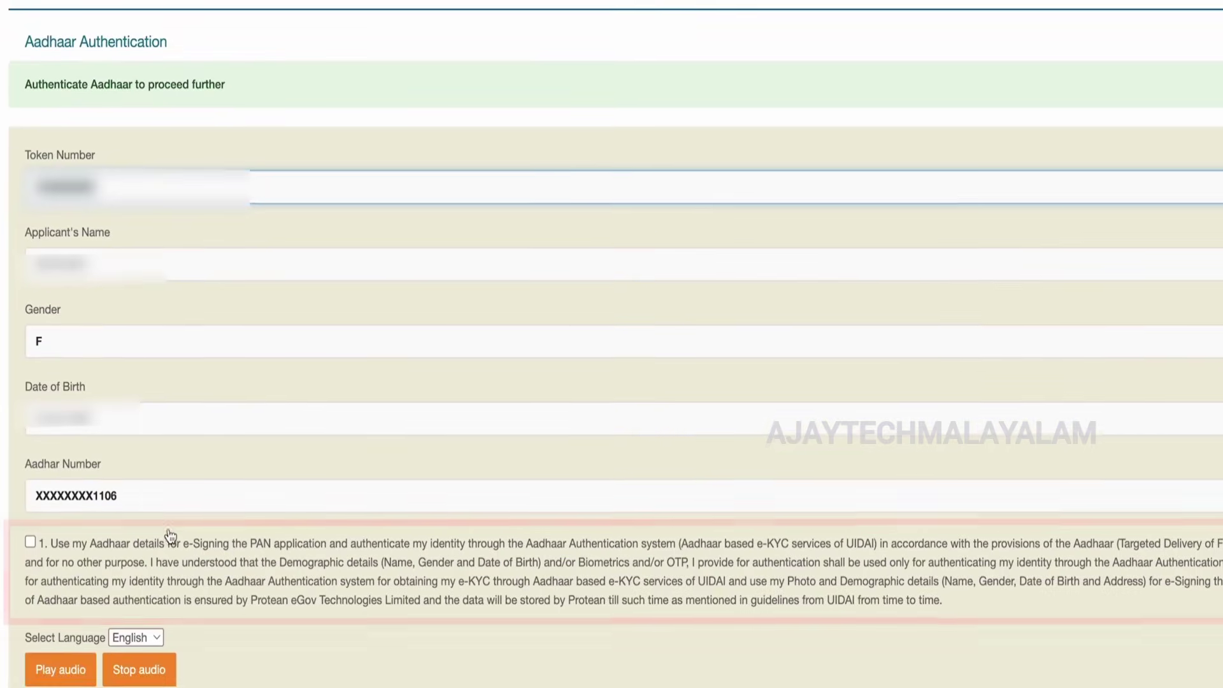
scroll(170, 536, down, 2)
click(30, 433)
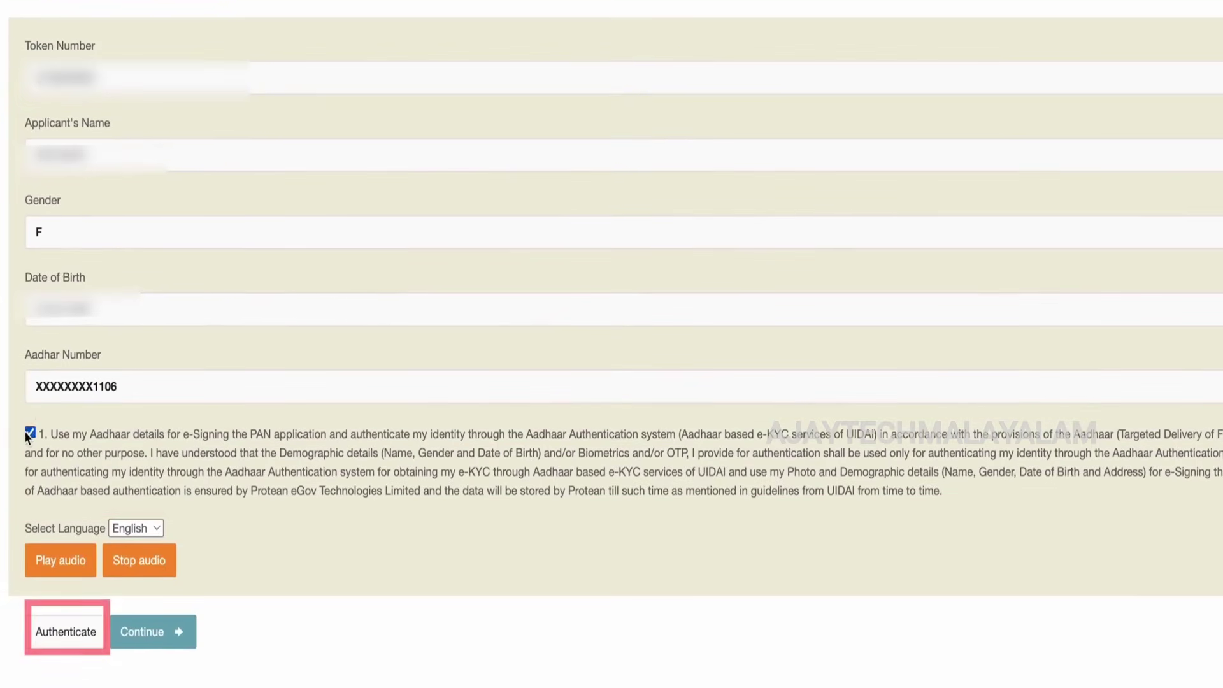
click(66, 637)
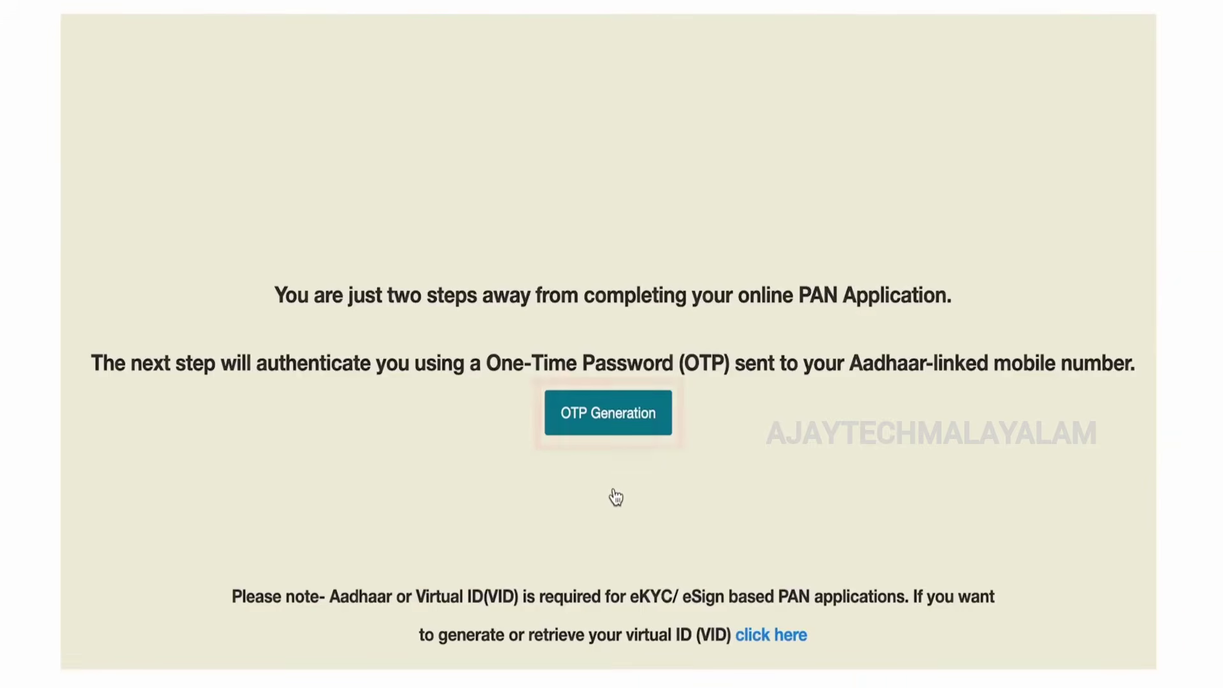
click(621, 436)
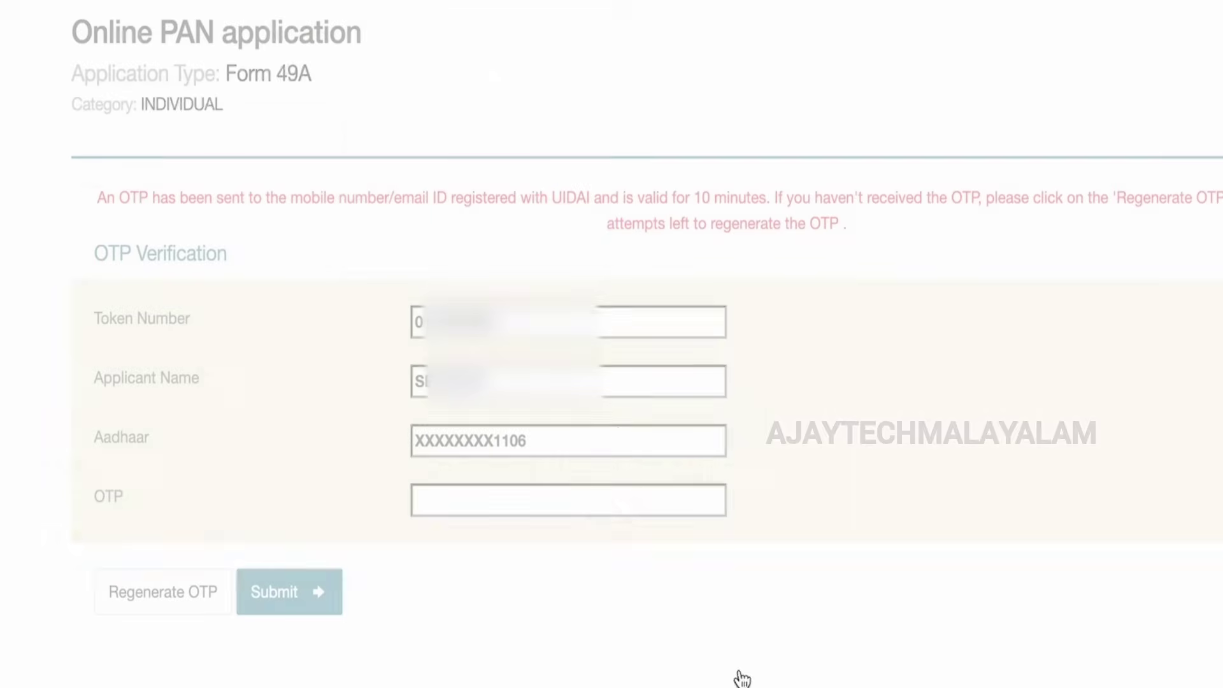
click(482, 504)
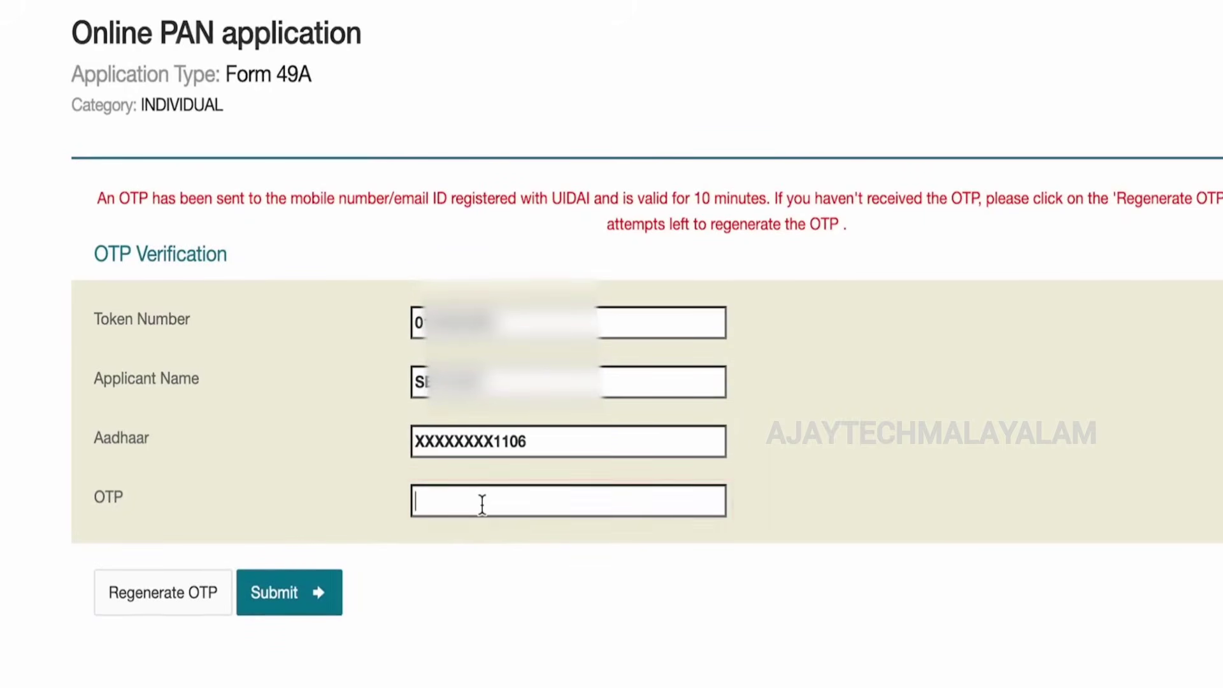
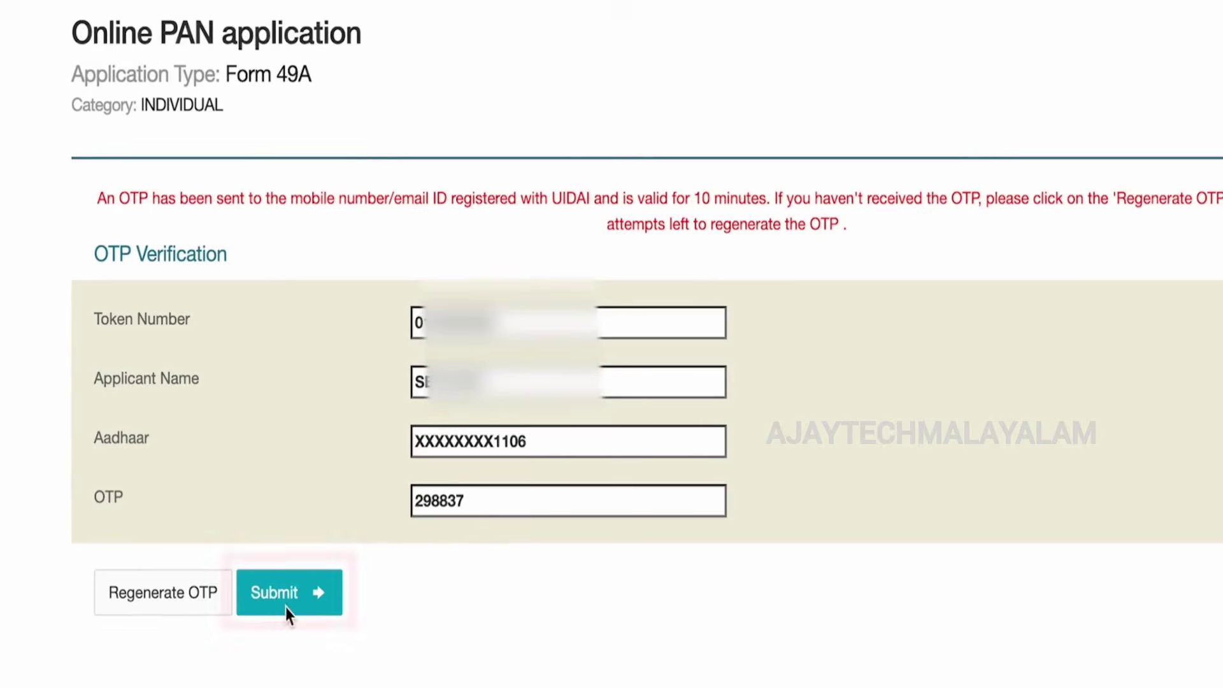
click(295, 610)
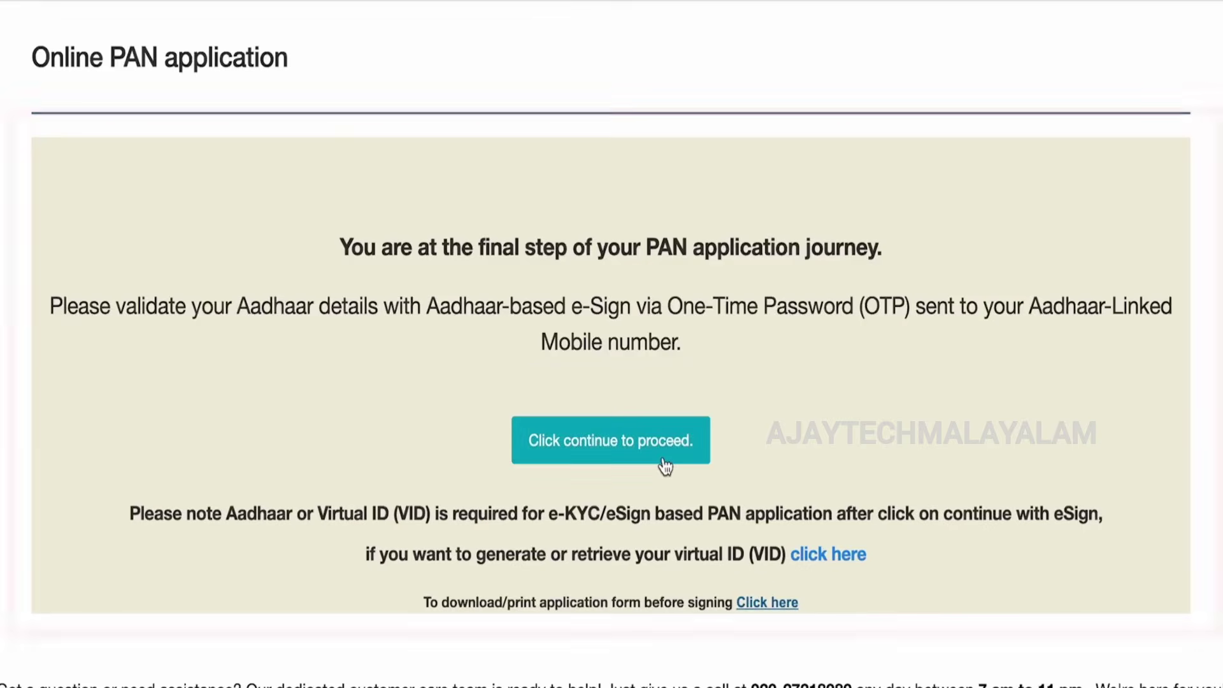
- Authorize the Aadhaar e-Sign, enter the Aadhaar number, and verify the e-Sign OTP
click(627, 457)
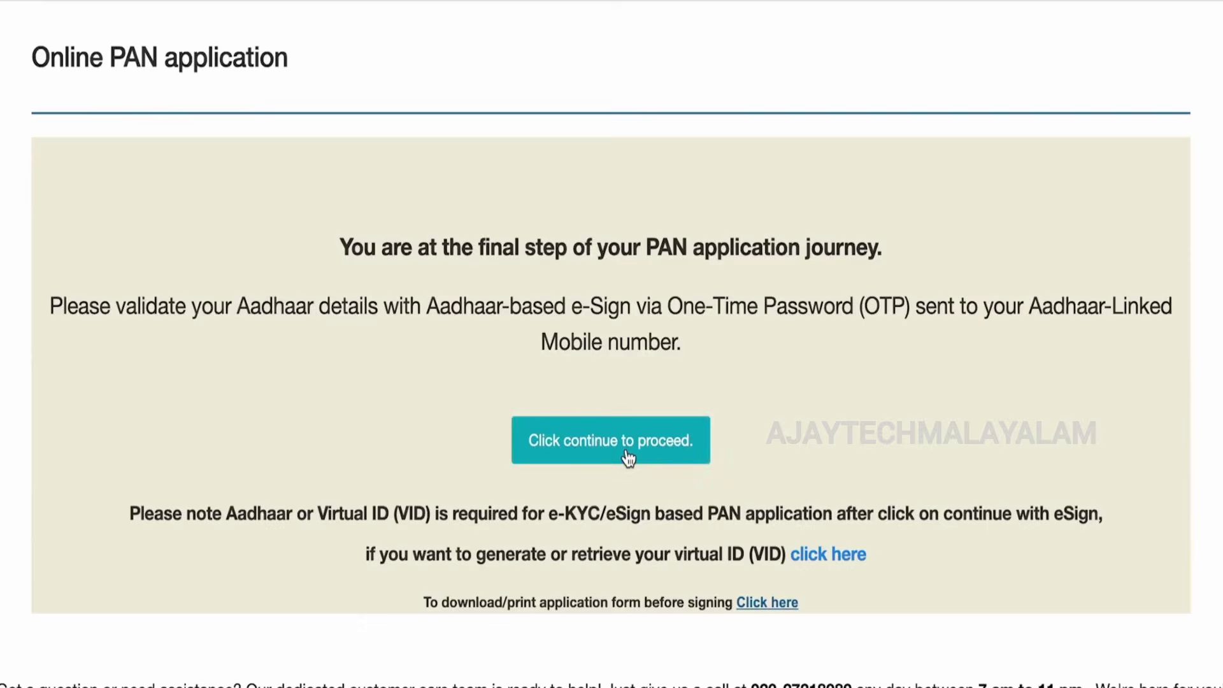
scroll(624, 484, up, 2)
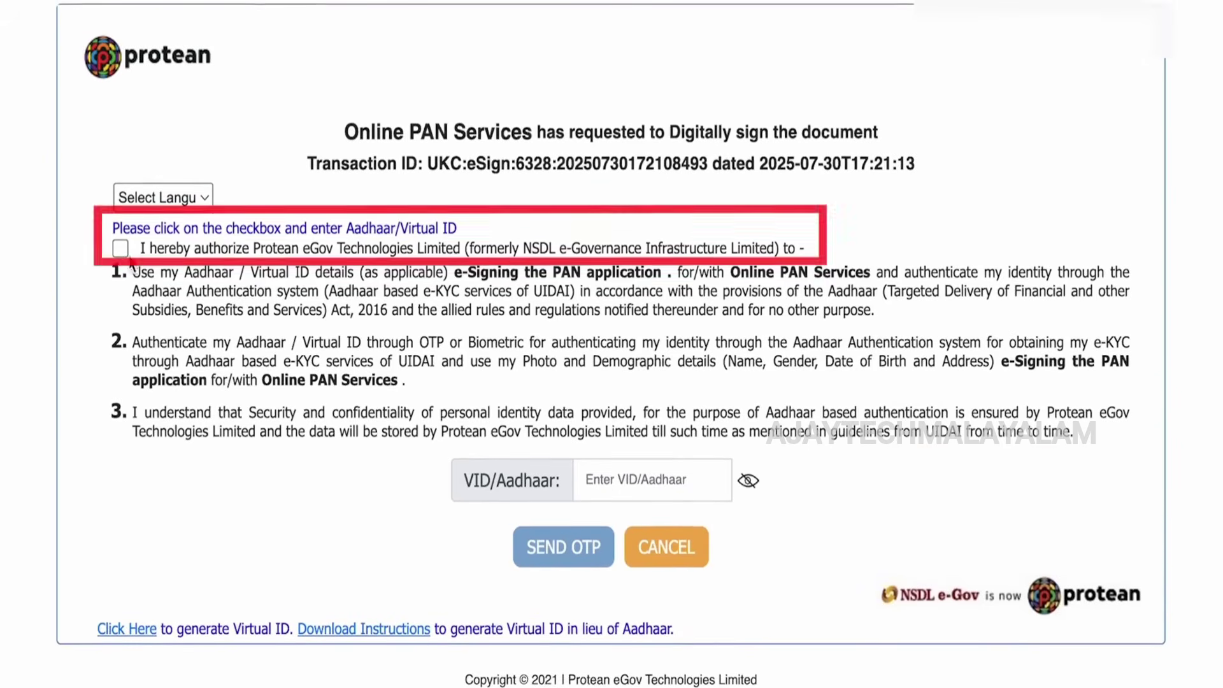
click(121, 248)
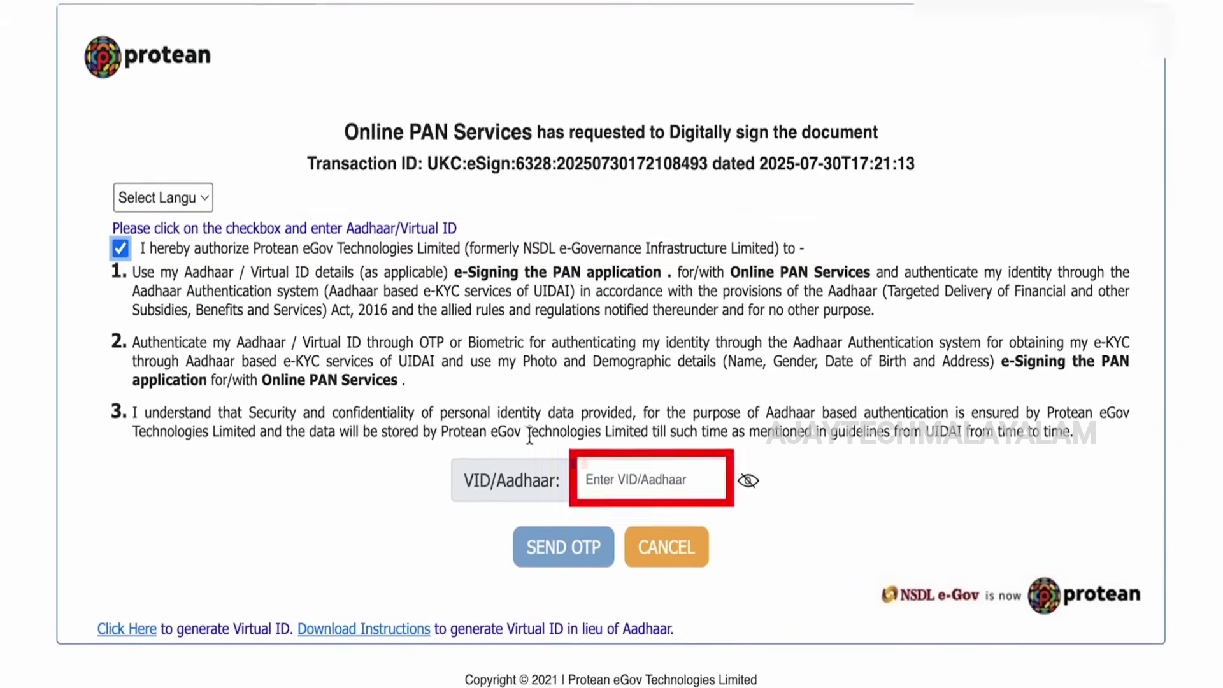
click(600, 481)
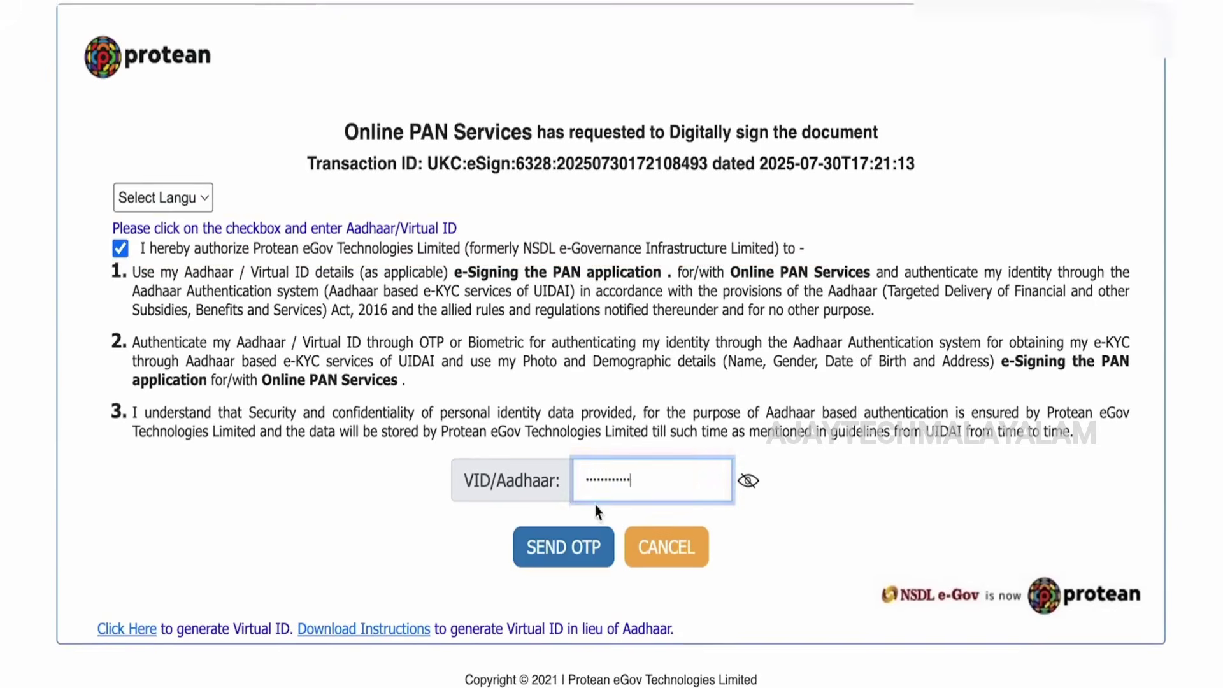
click(574, 553)
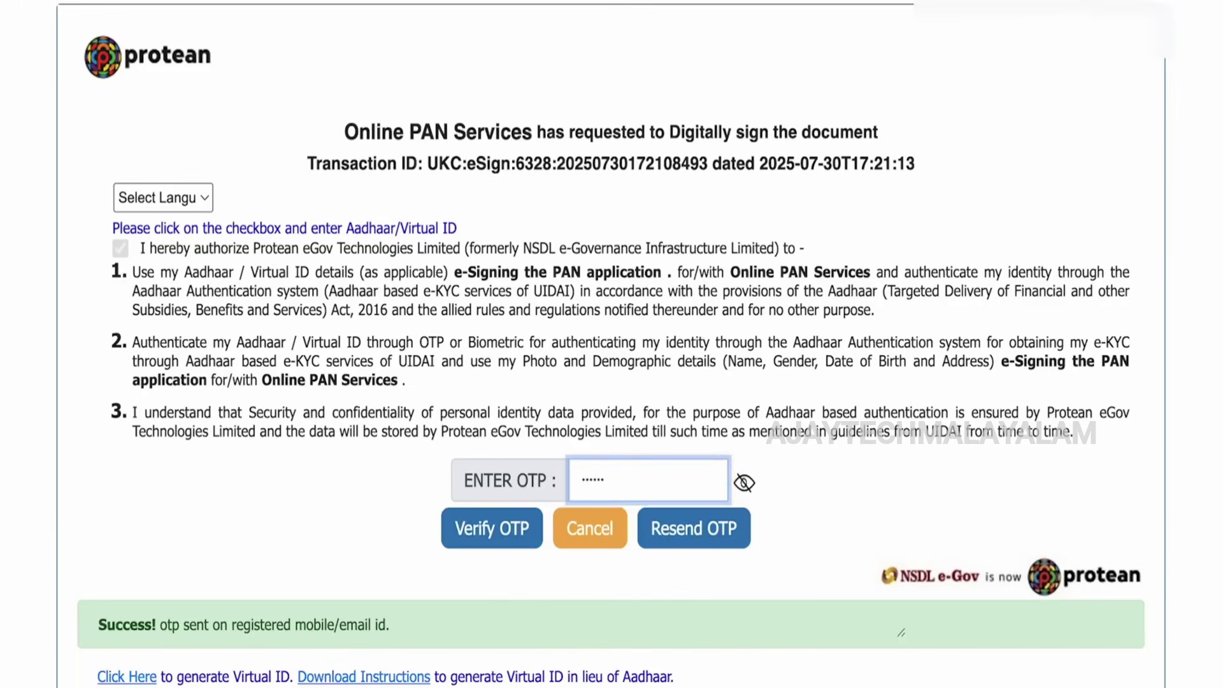
click(532, 527)
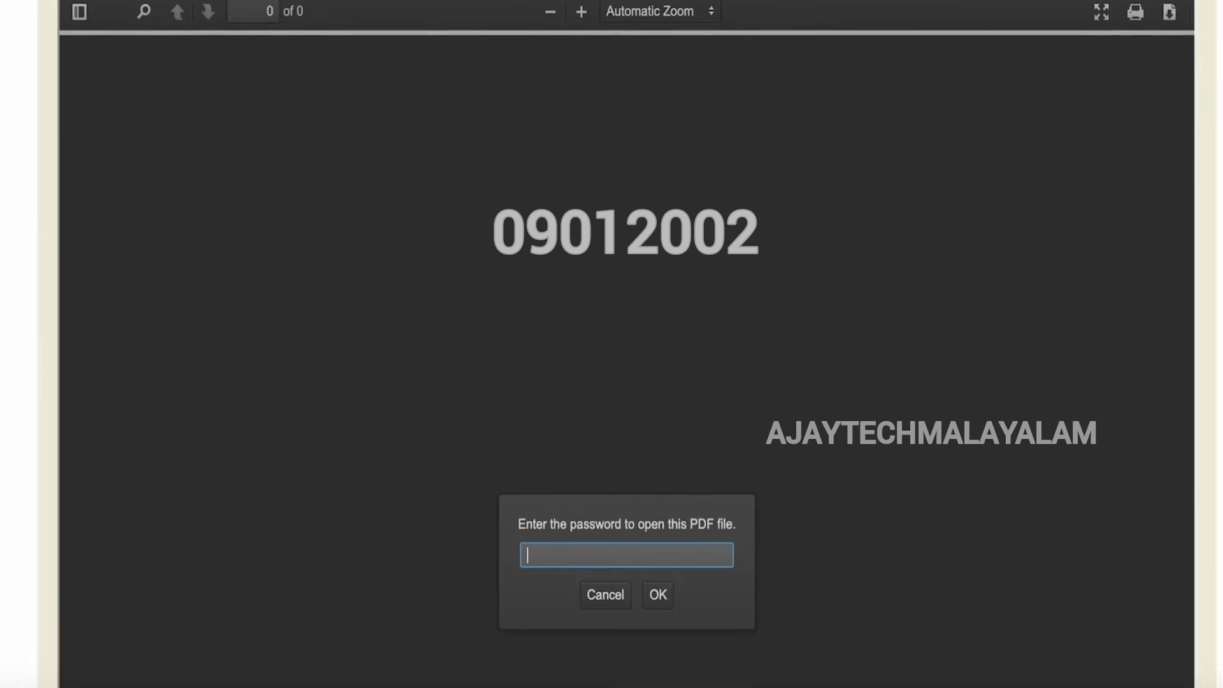
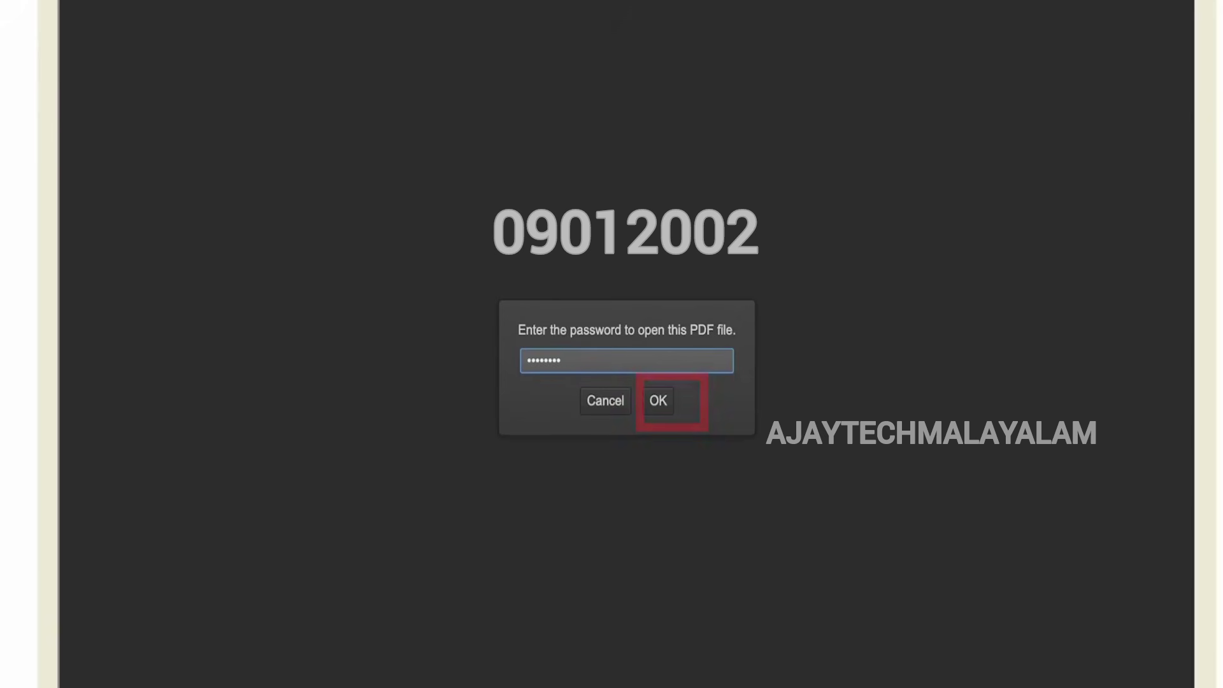
- Unlock the acknowledgement PDF with the applicant's date of birth and scroll through Form 49A
click(667, 403)
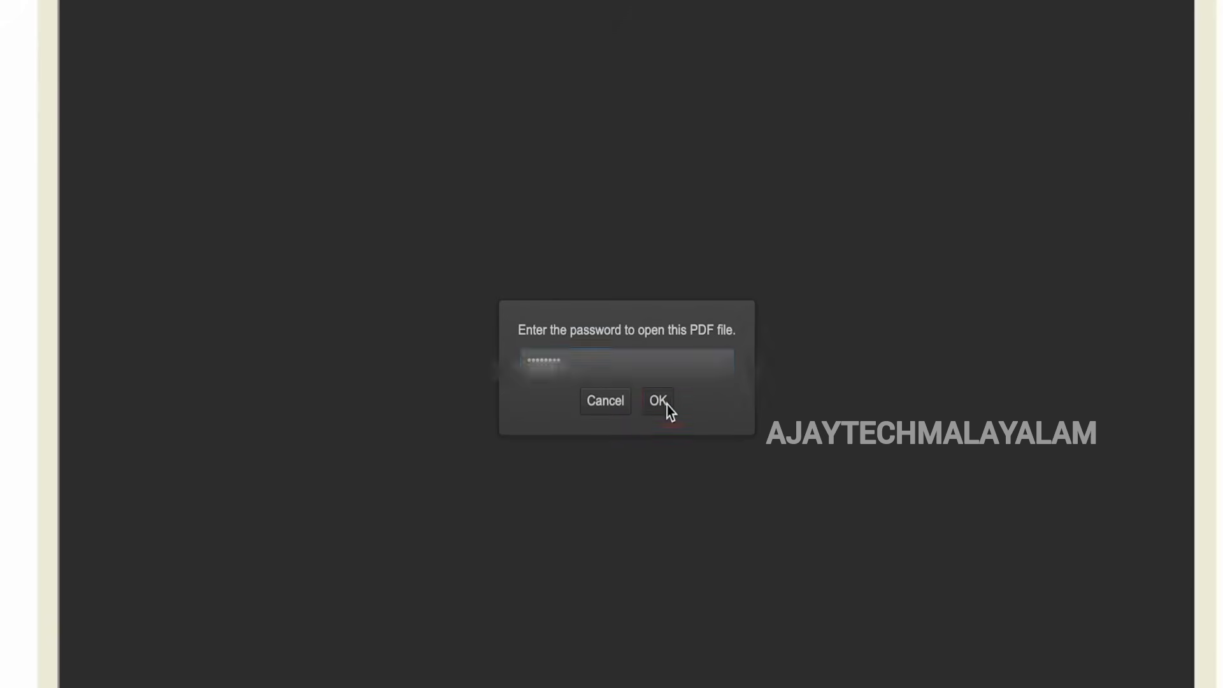
scroll(666, 415, up, 3)
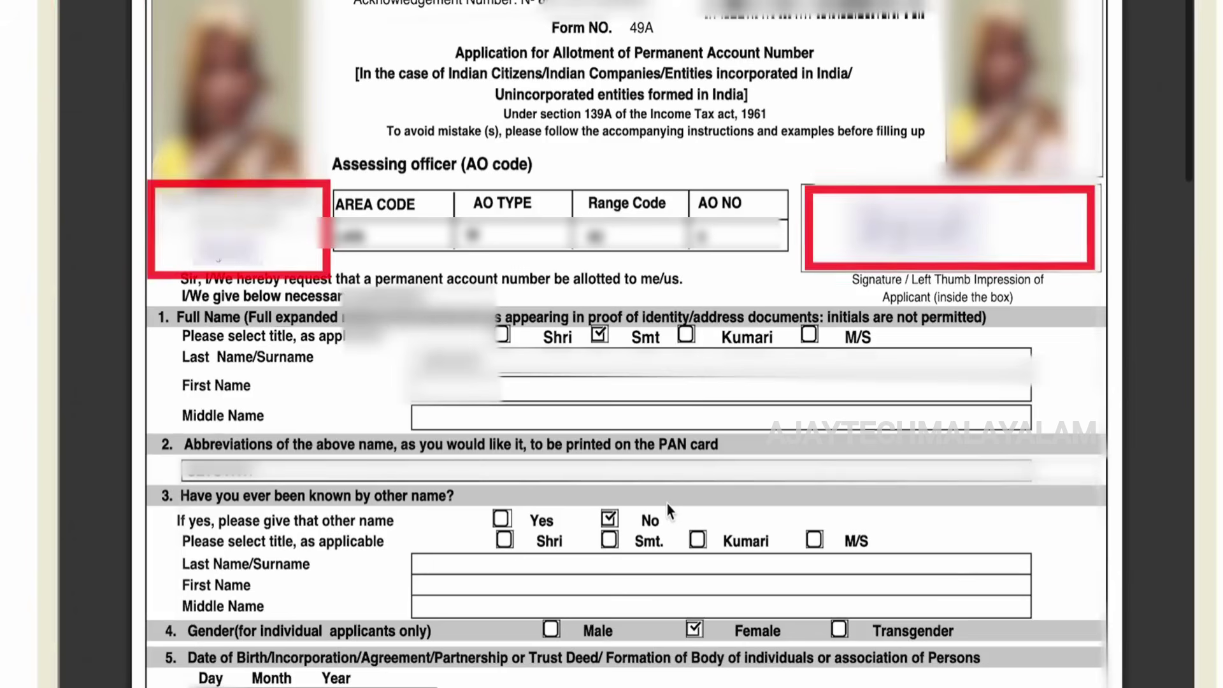
scroll(1183, 676, down, 10)
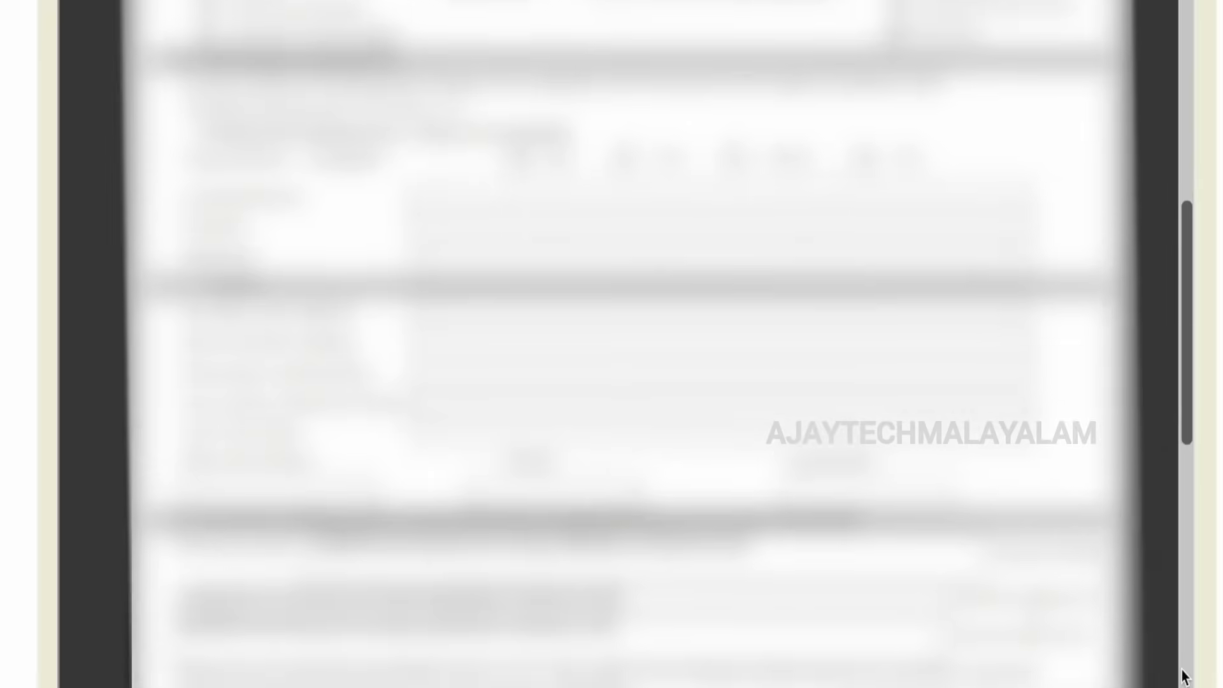
scroll(1183, 676, down, 8)
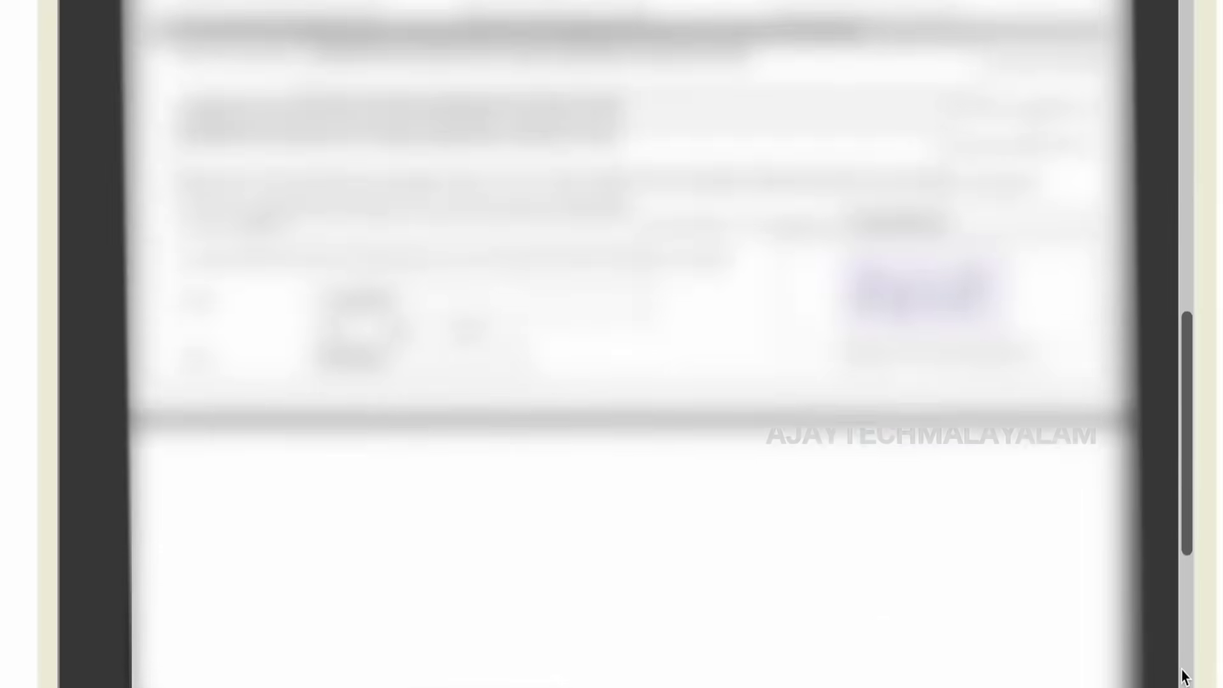
scroll(1183, 676, down, 10)
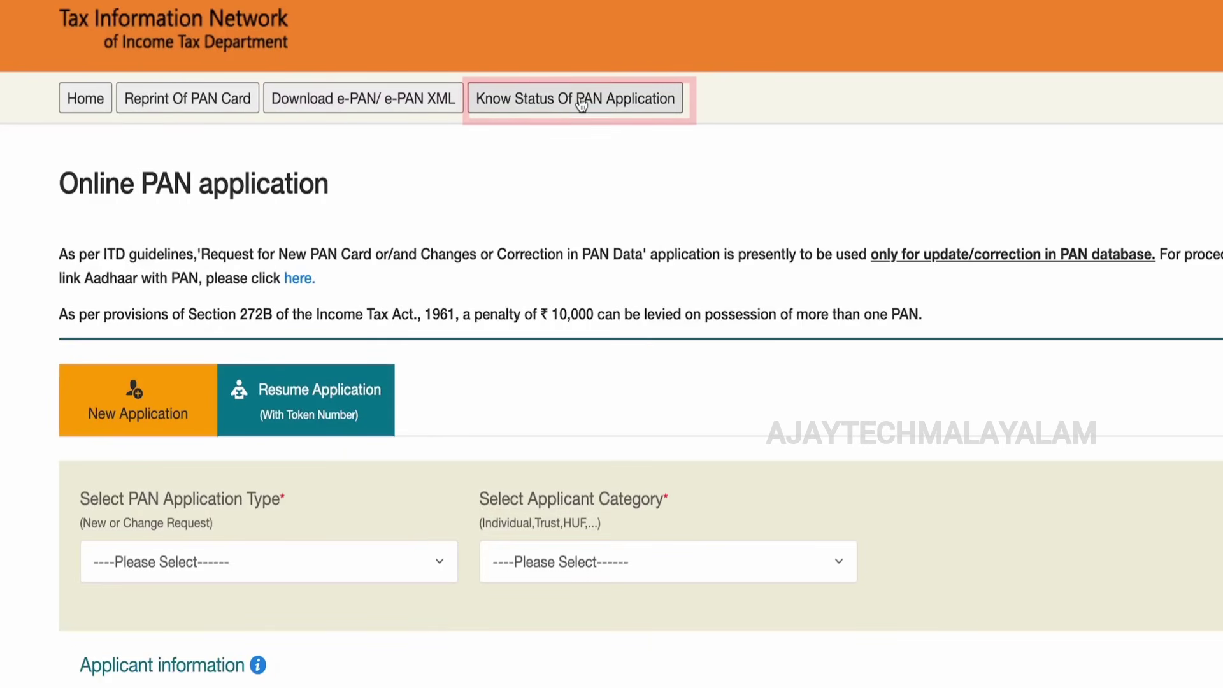
- Open the PAN status tracker with application type PAN - New / Change Request
click(505, 107)
click(767, 246)
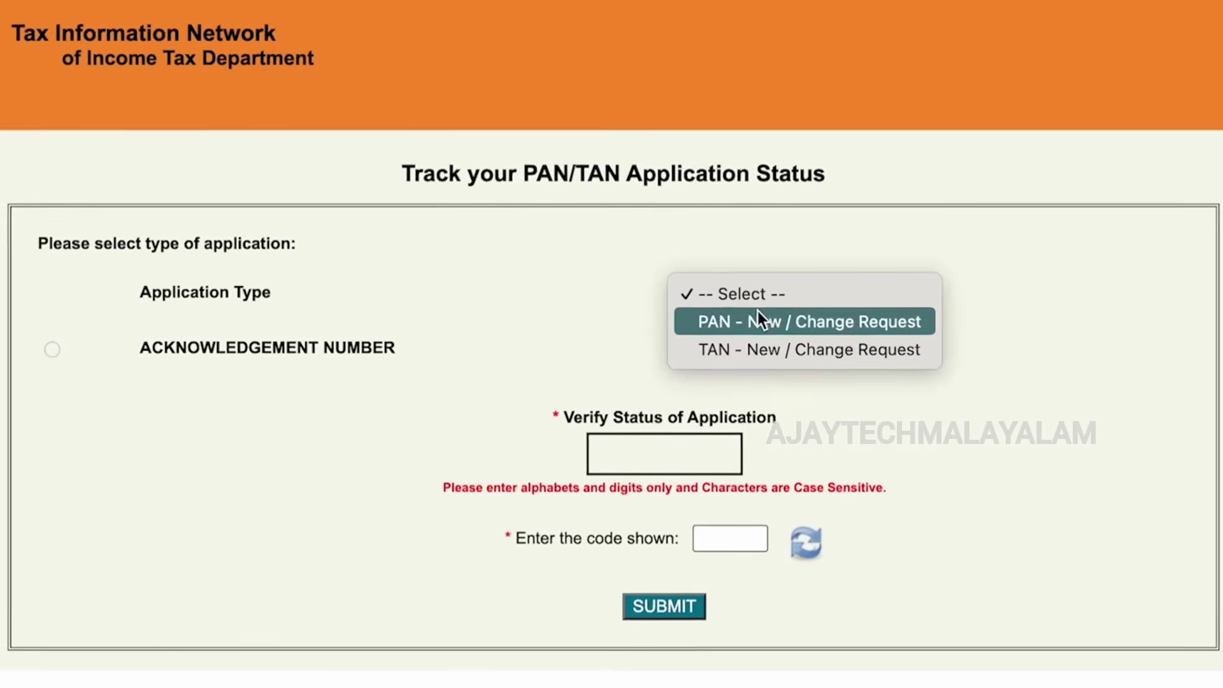
click(758, 318)
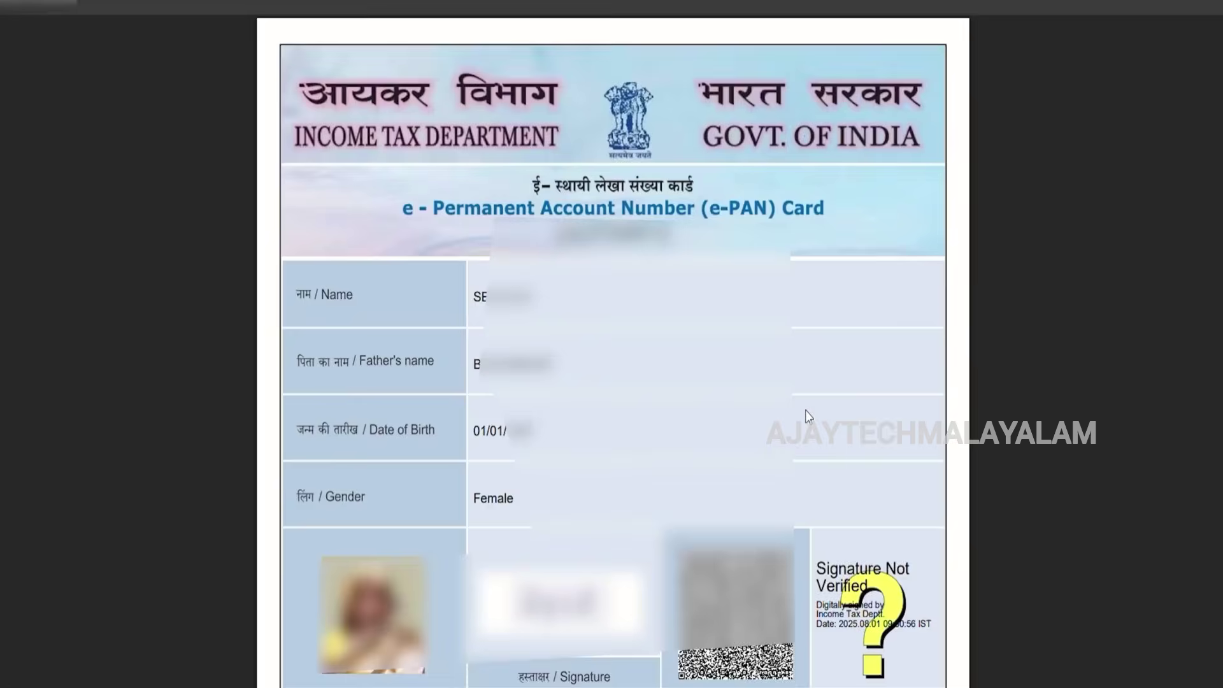
scroll(805, 409, down, 5)
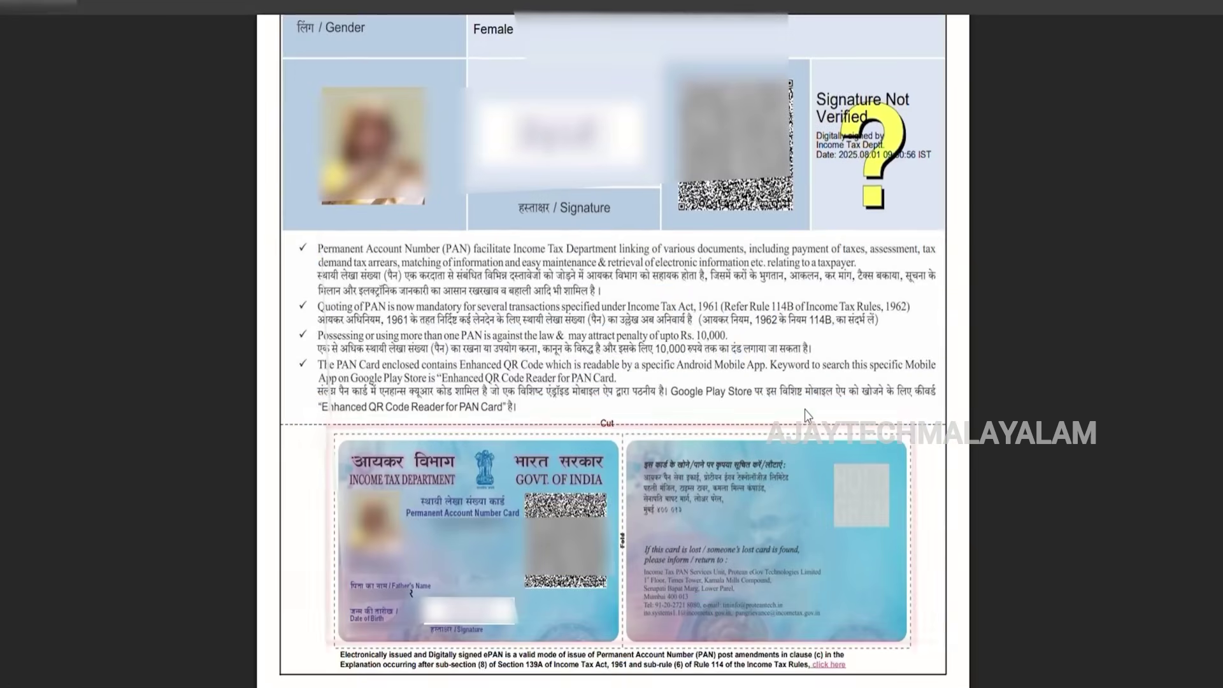